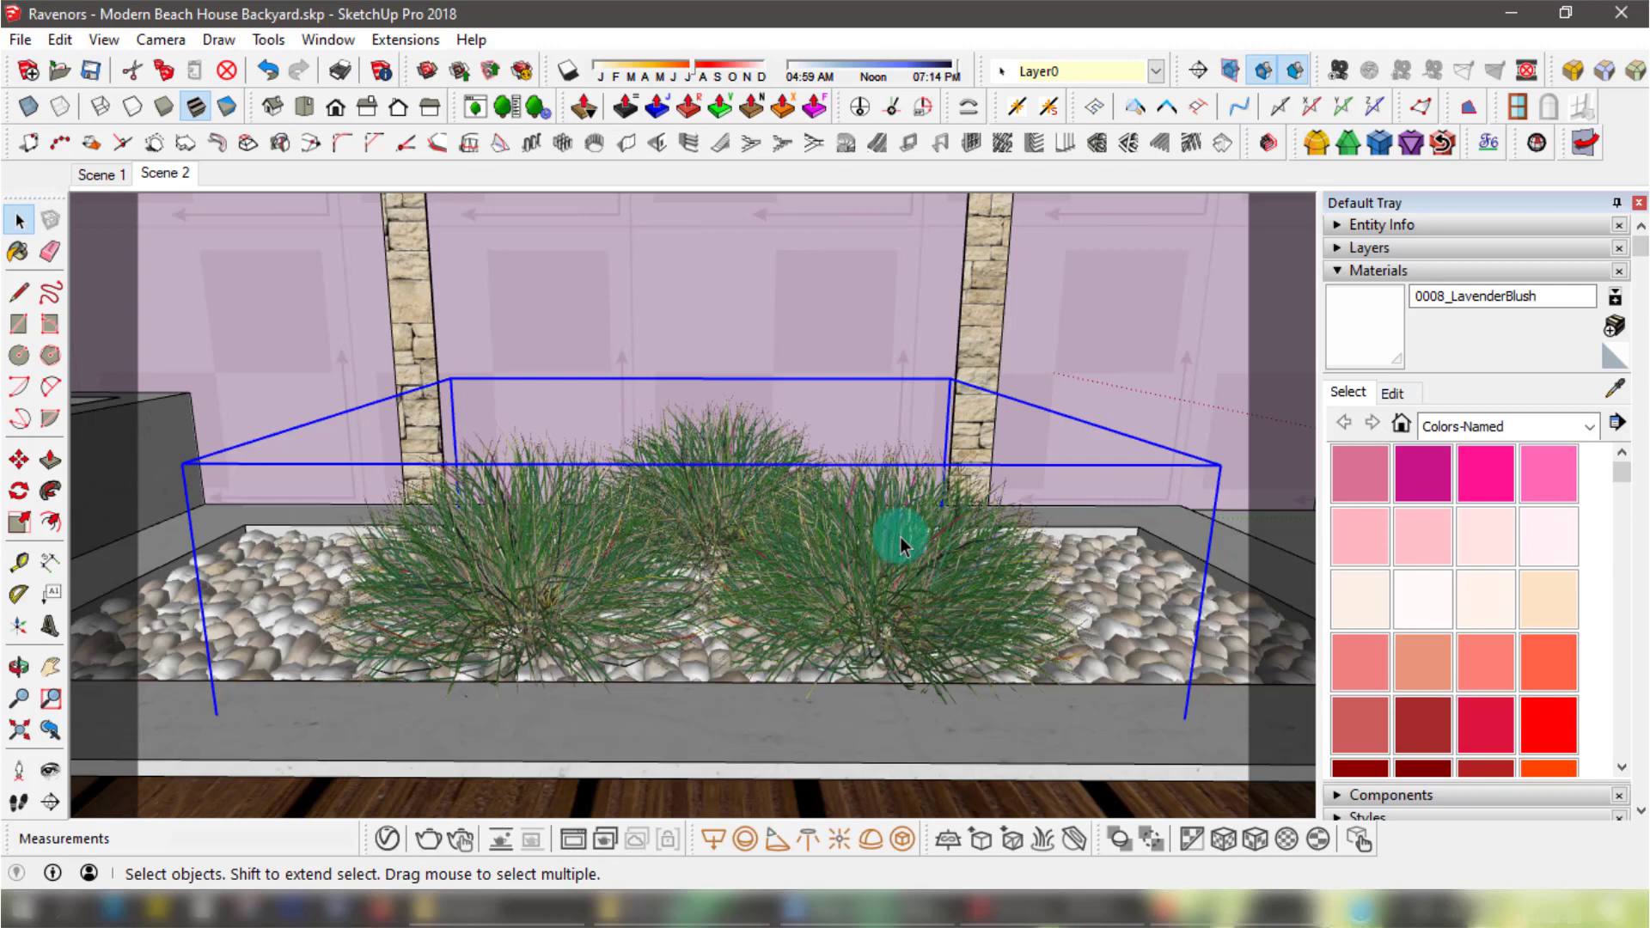
Check whether the selected grass bush in the planter is a component.
scroll(900, 536, down, 5)
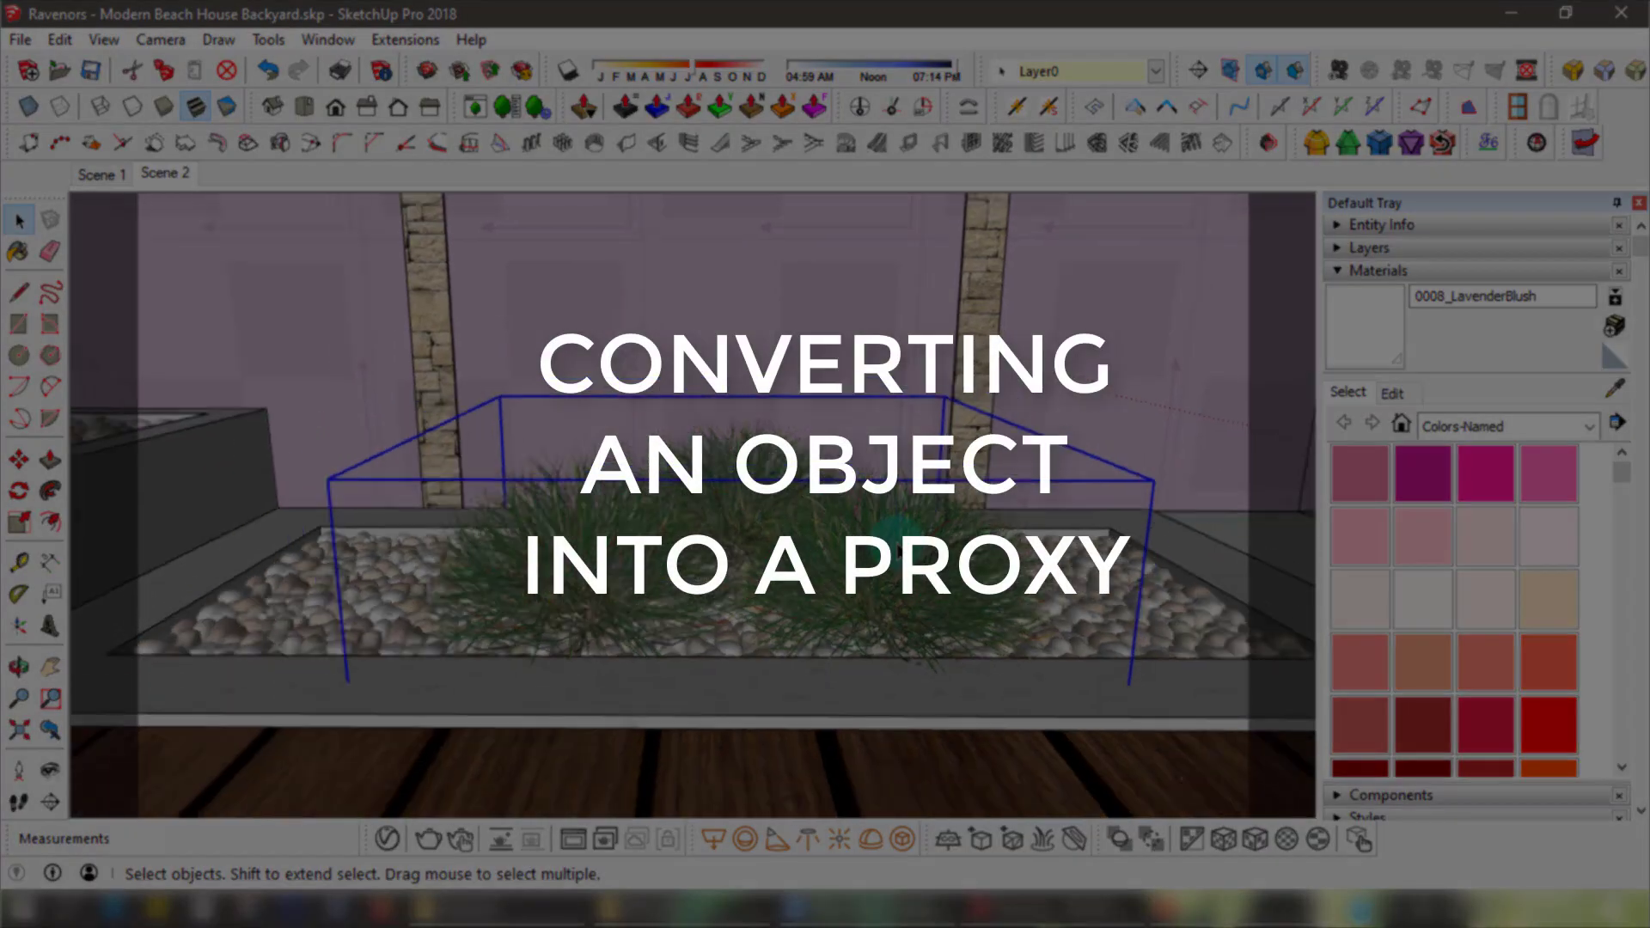
middle_drag(895, 531, 896, 534)
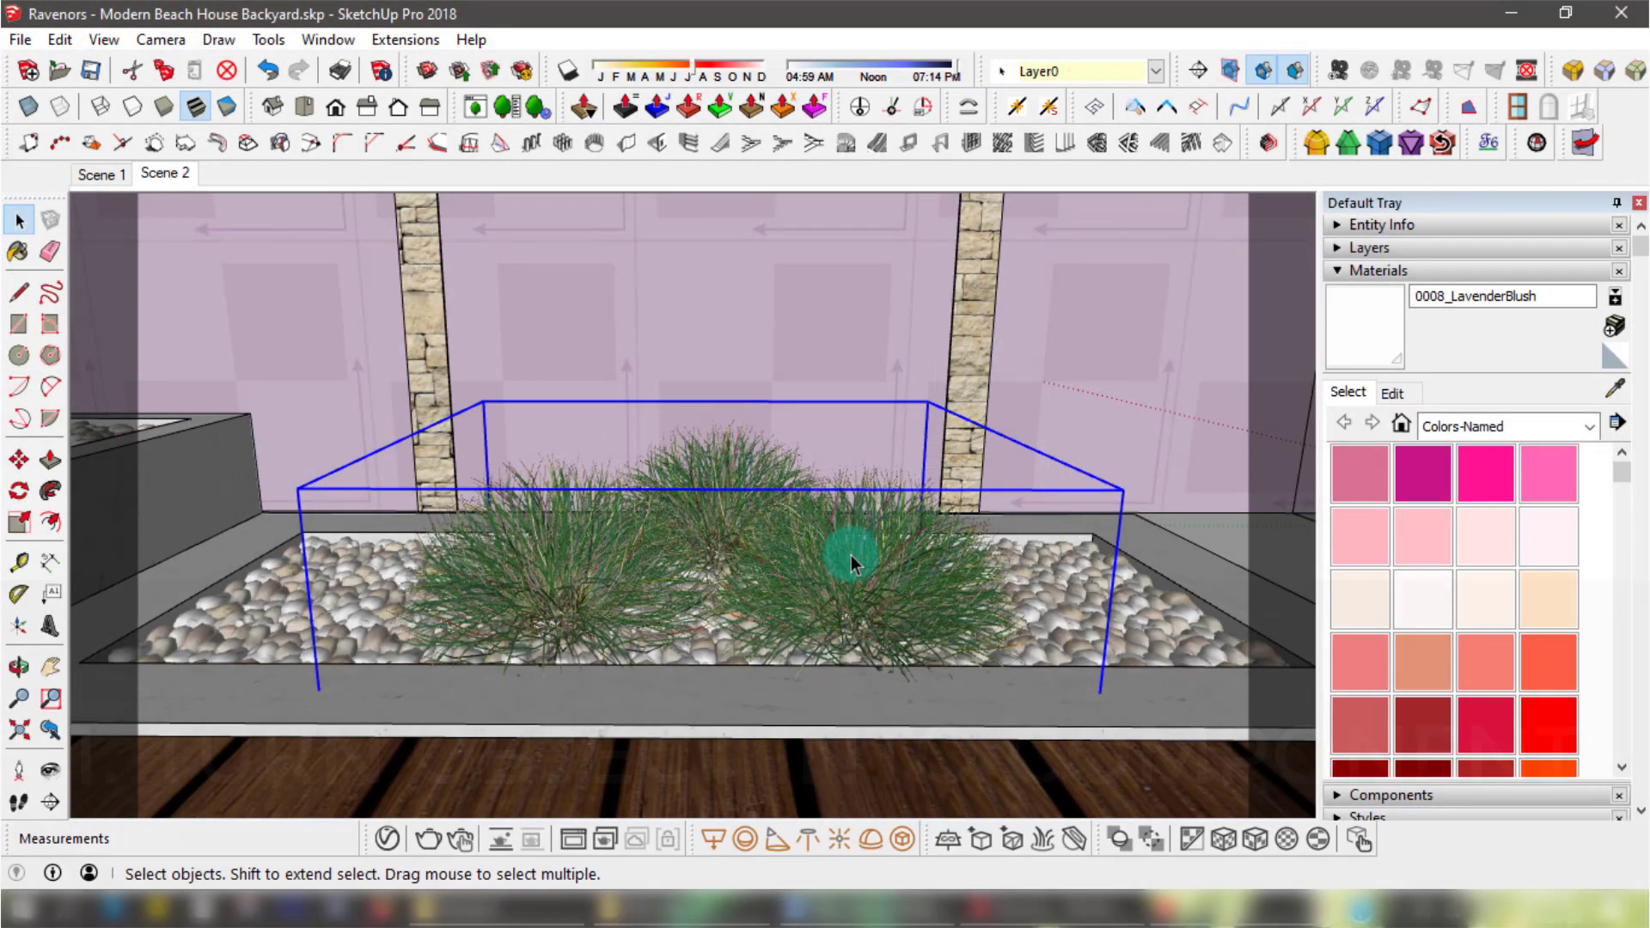
right_click(851, 556)
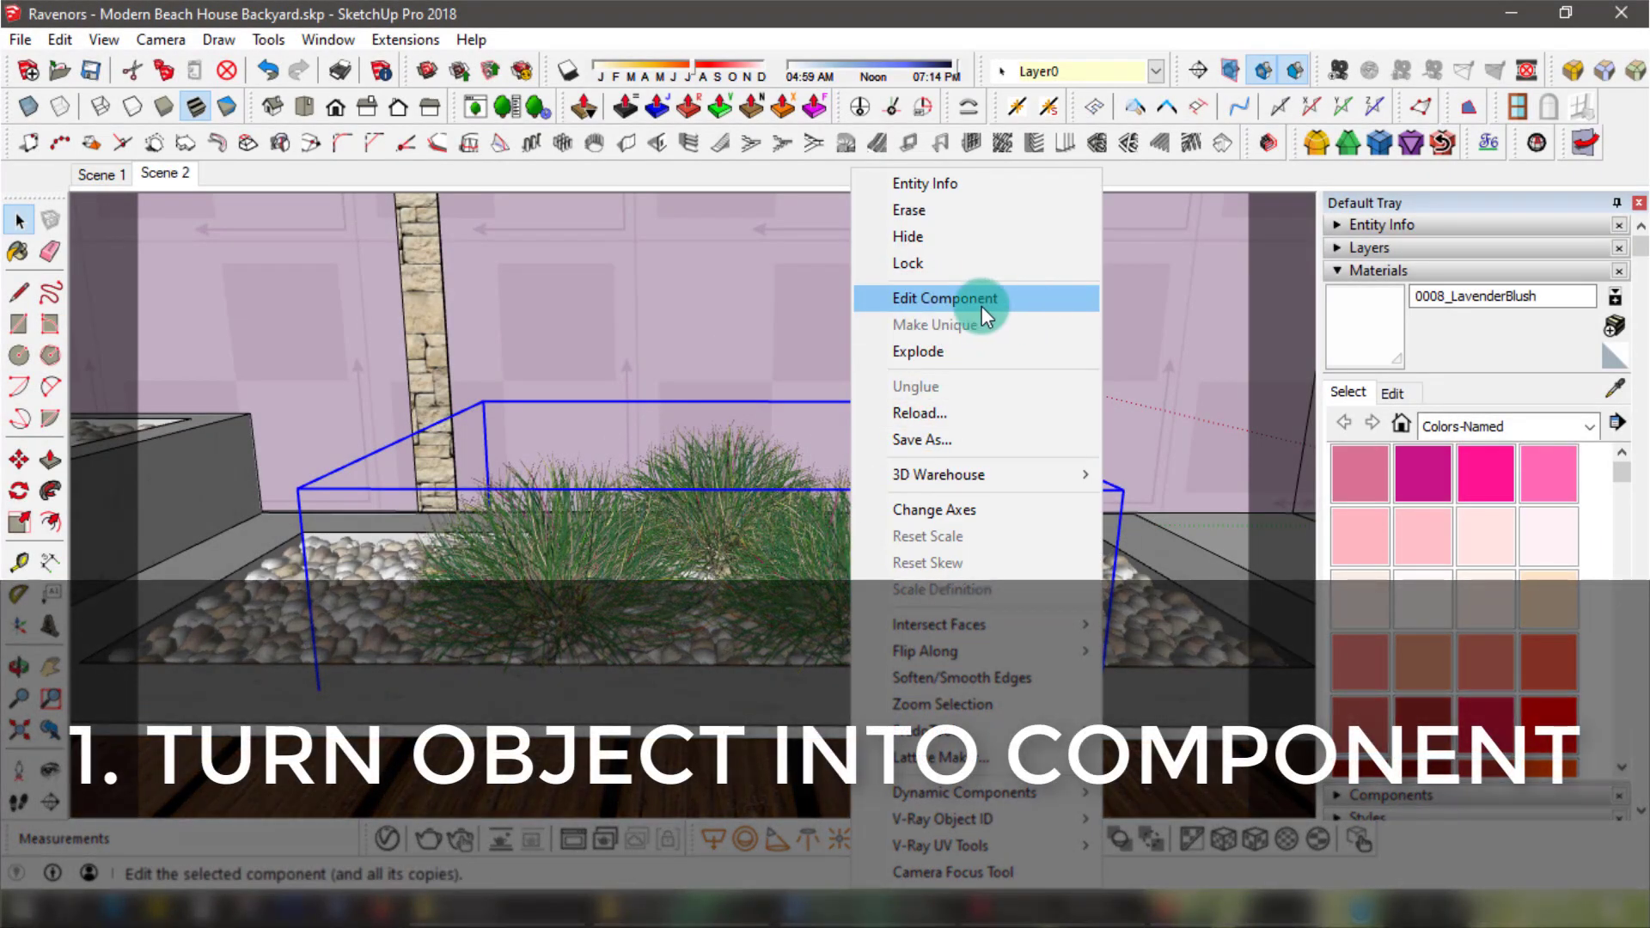
click(794, 525)
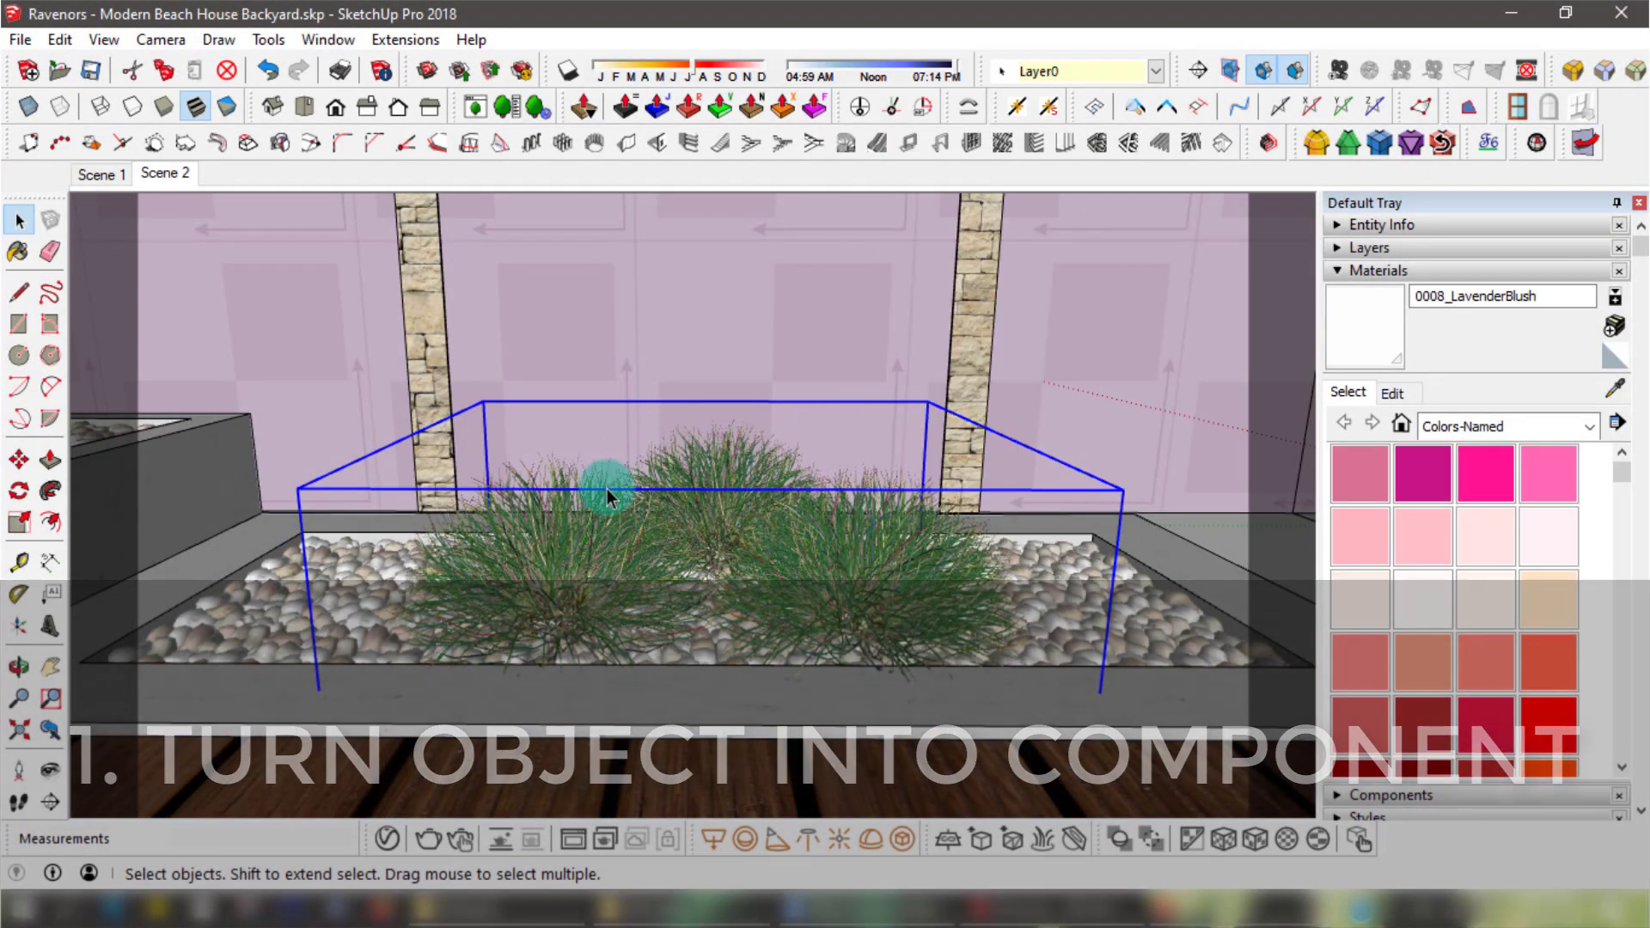
right_click(819, 560)
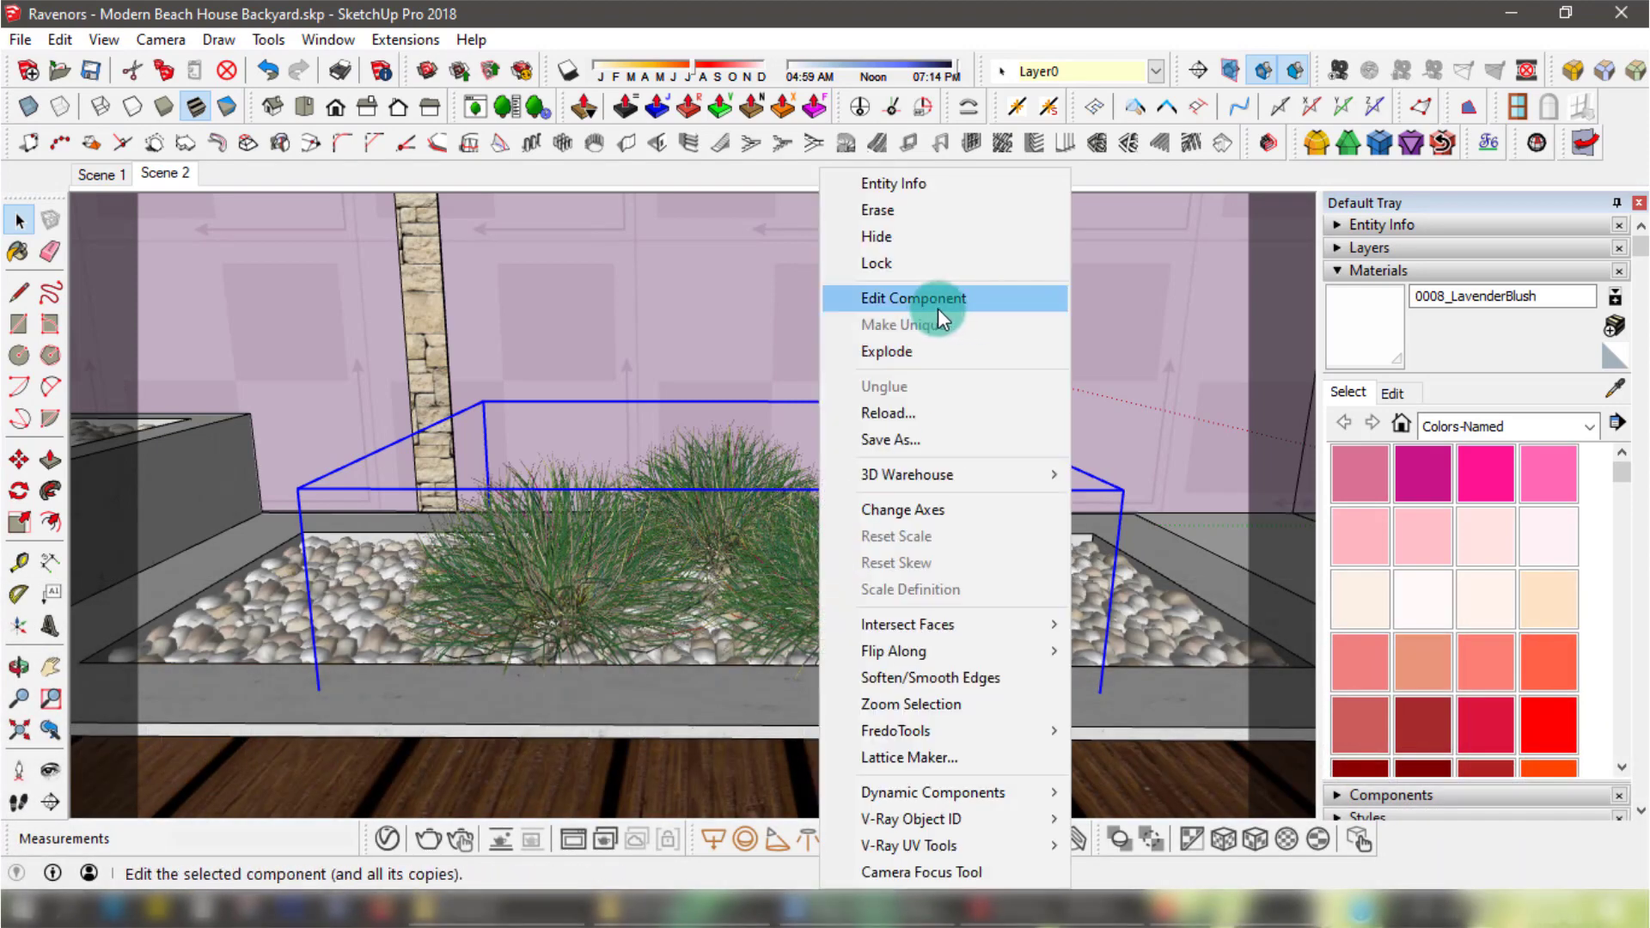
click(811, 27)
Check the name of the #Grass Bush component among the components in the model.
click(1338, 271)
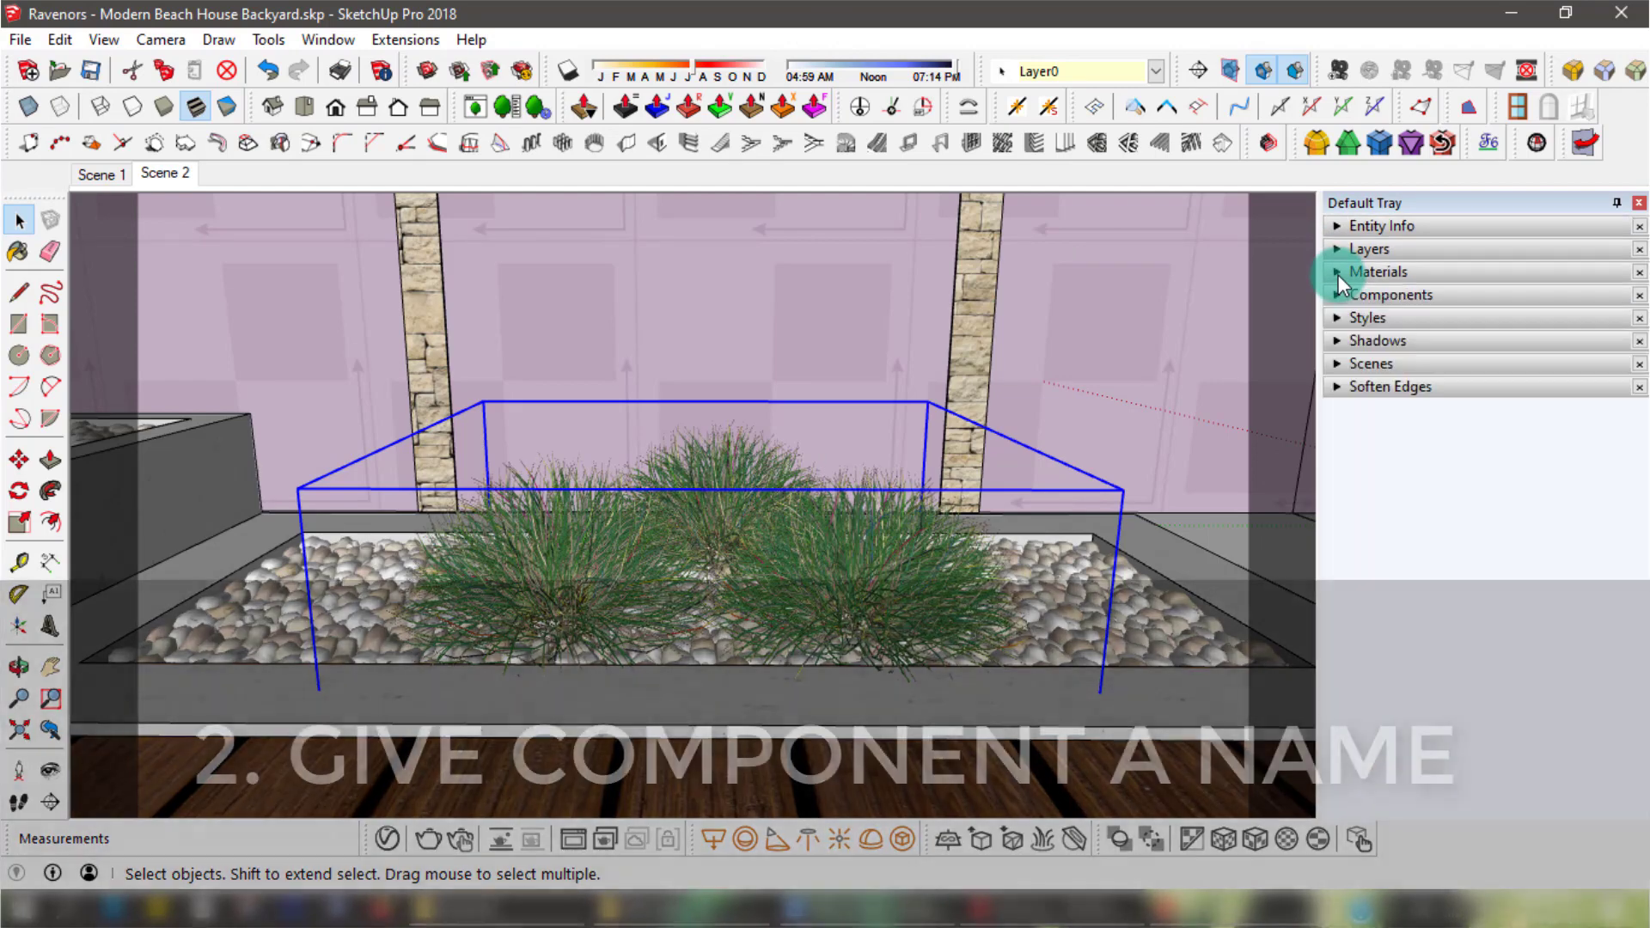
click(1334, 298)
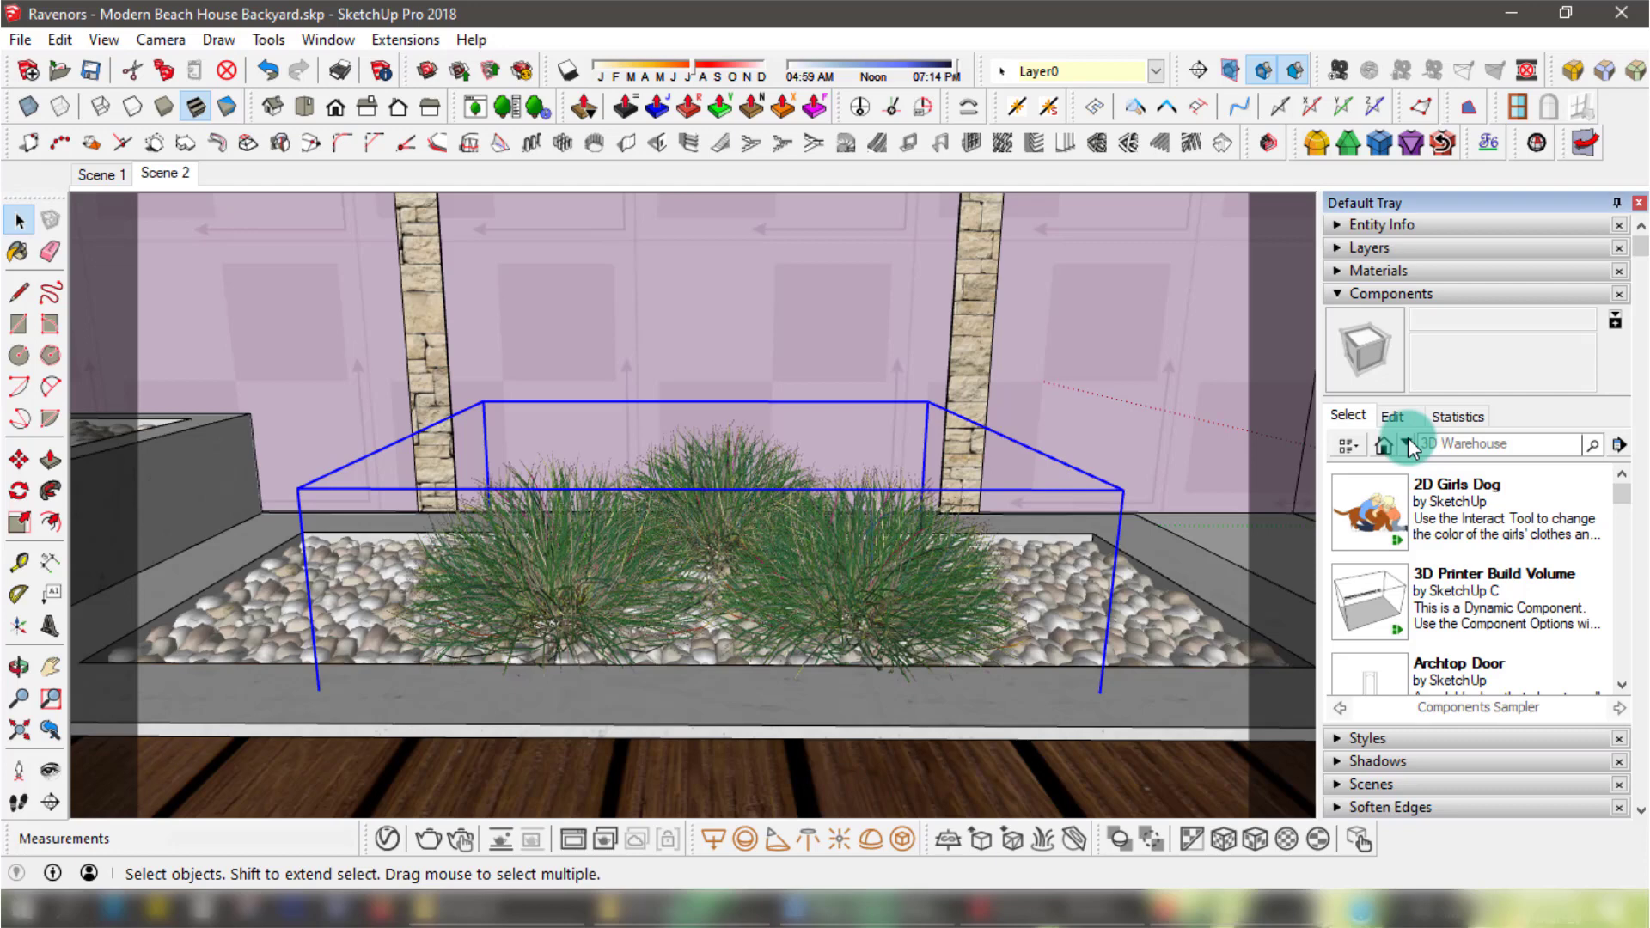
click(1407, 444)
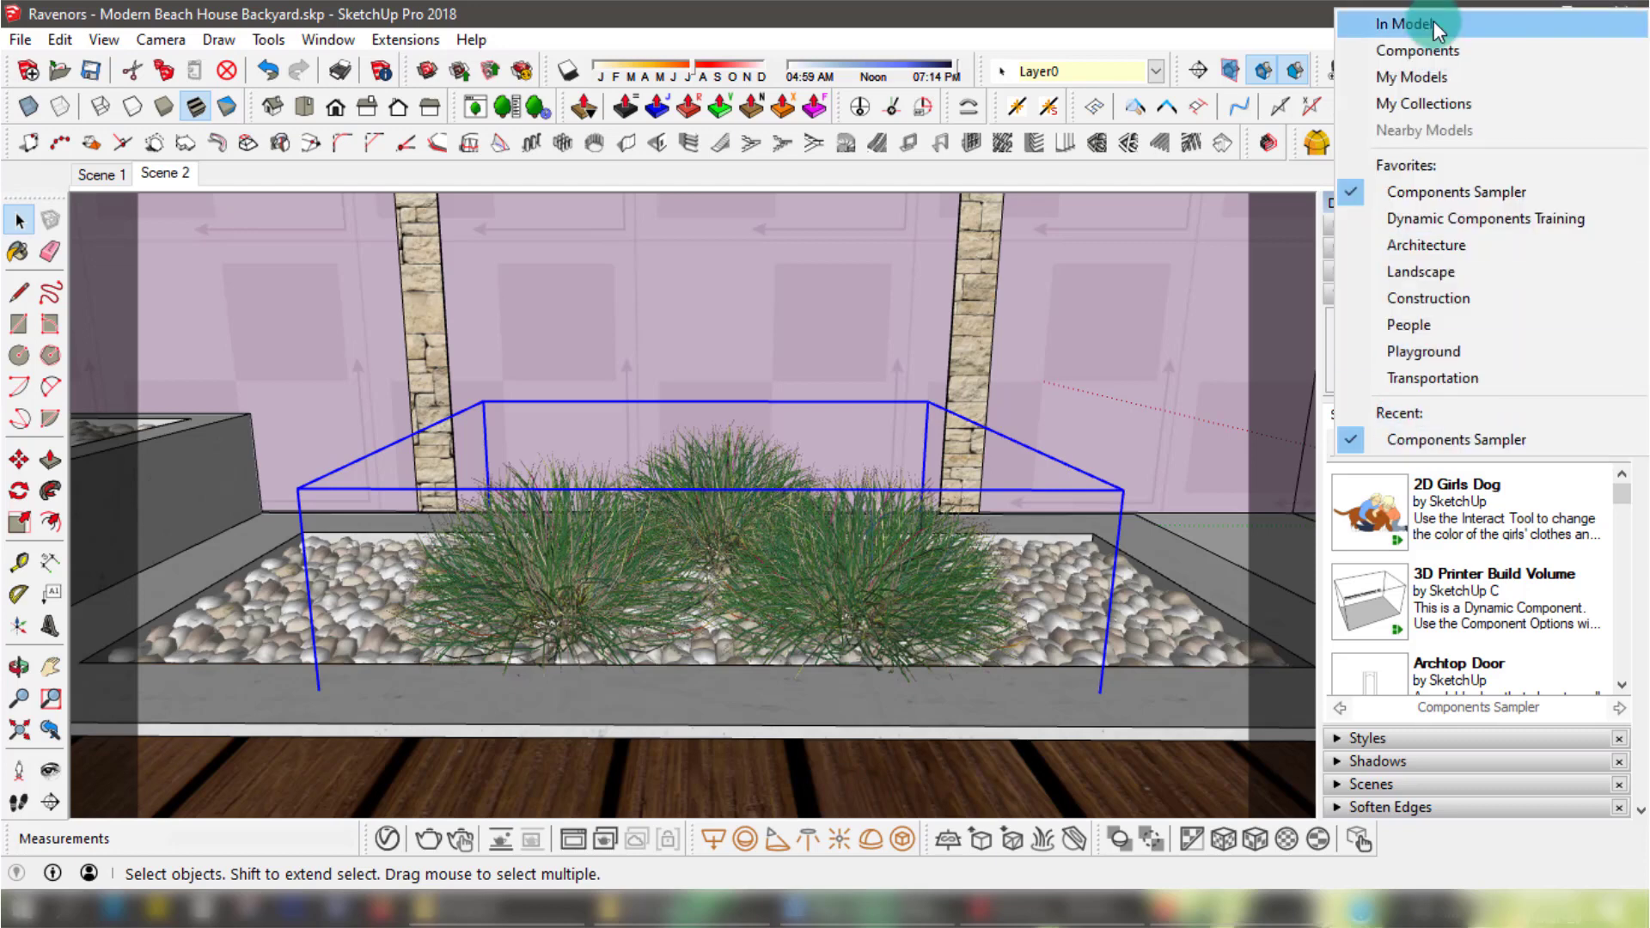
click(1405, 23)
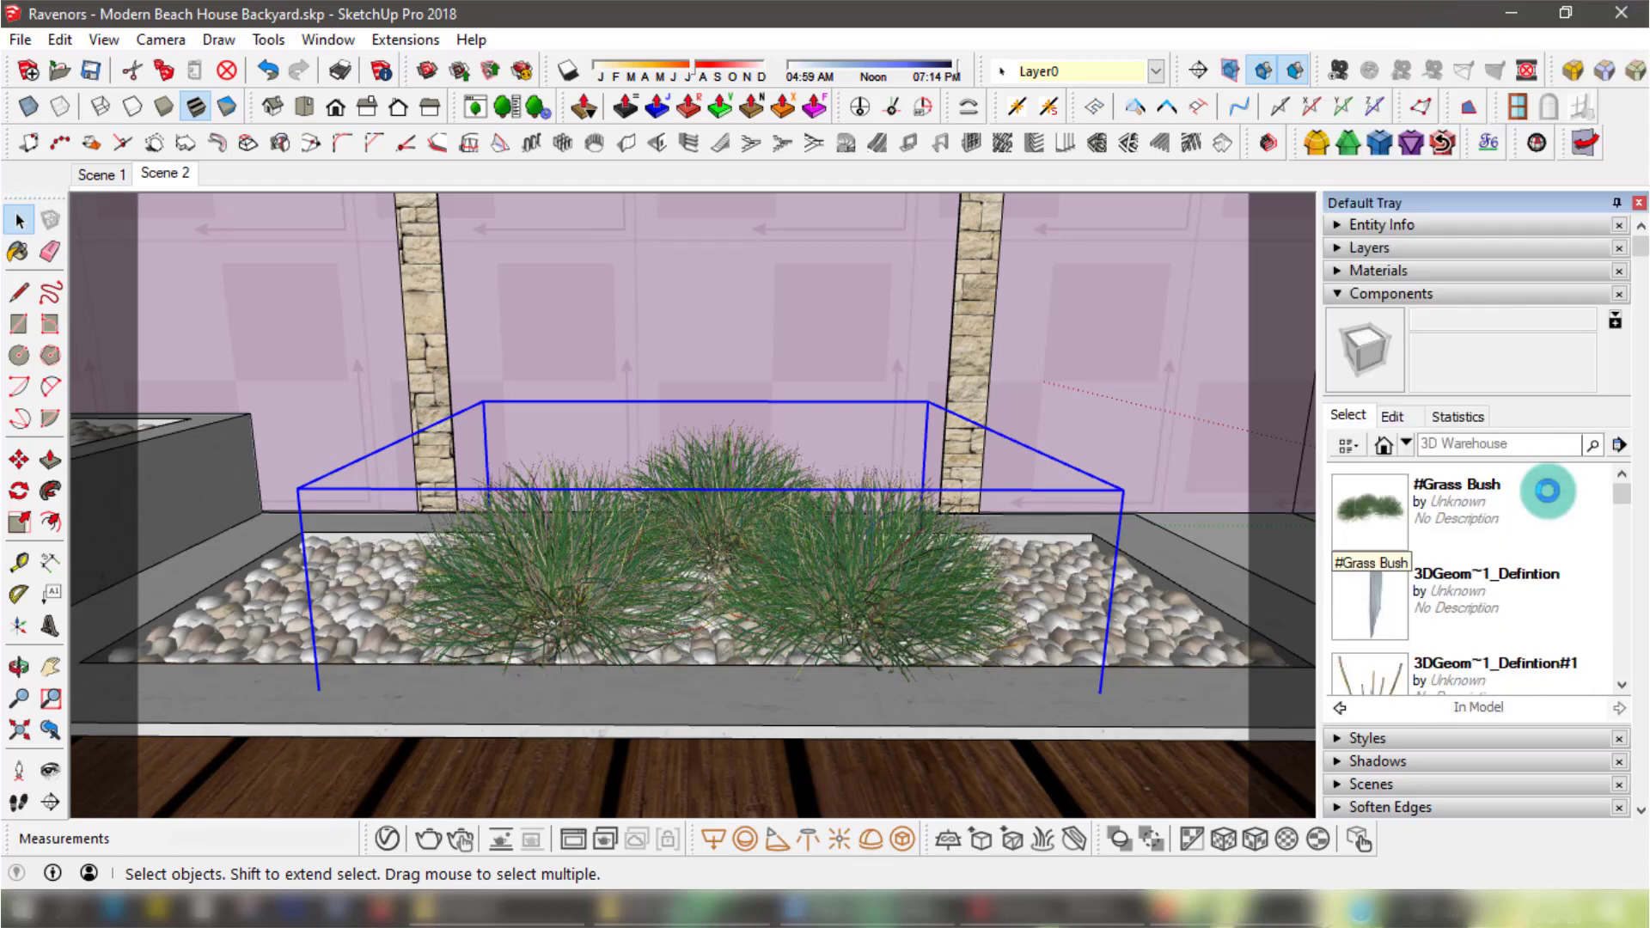
click(1426, 523)
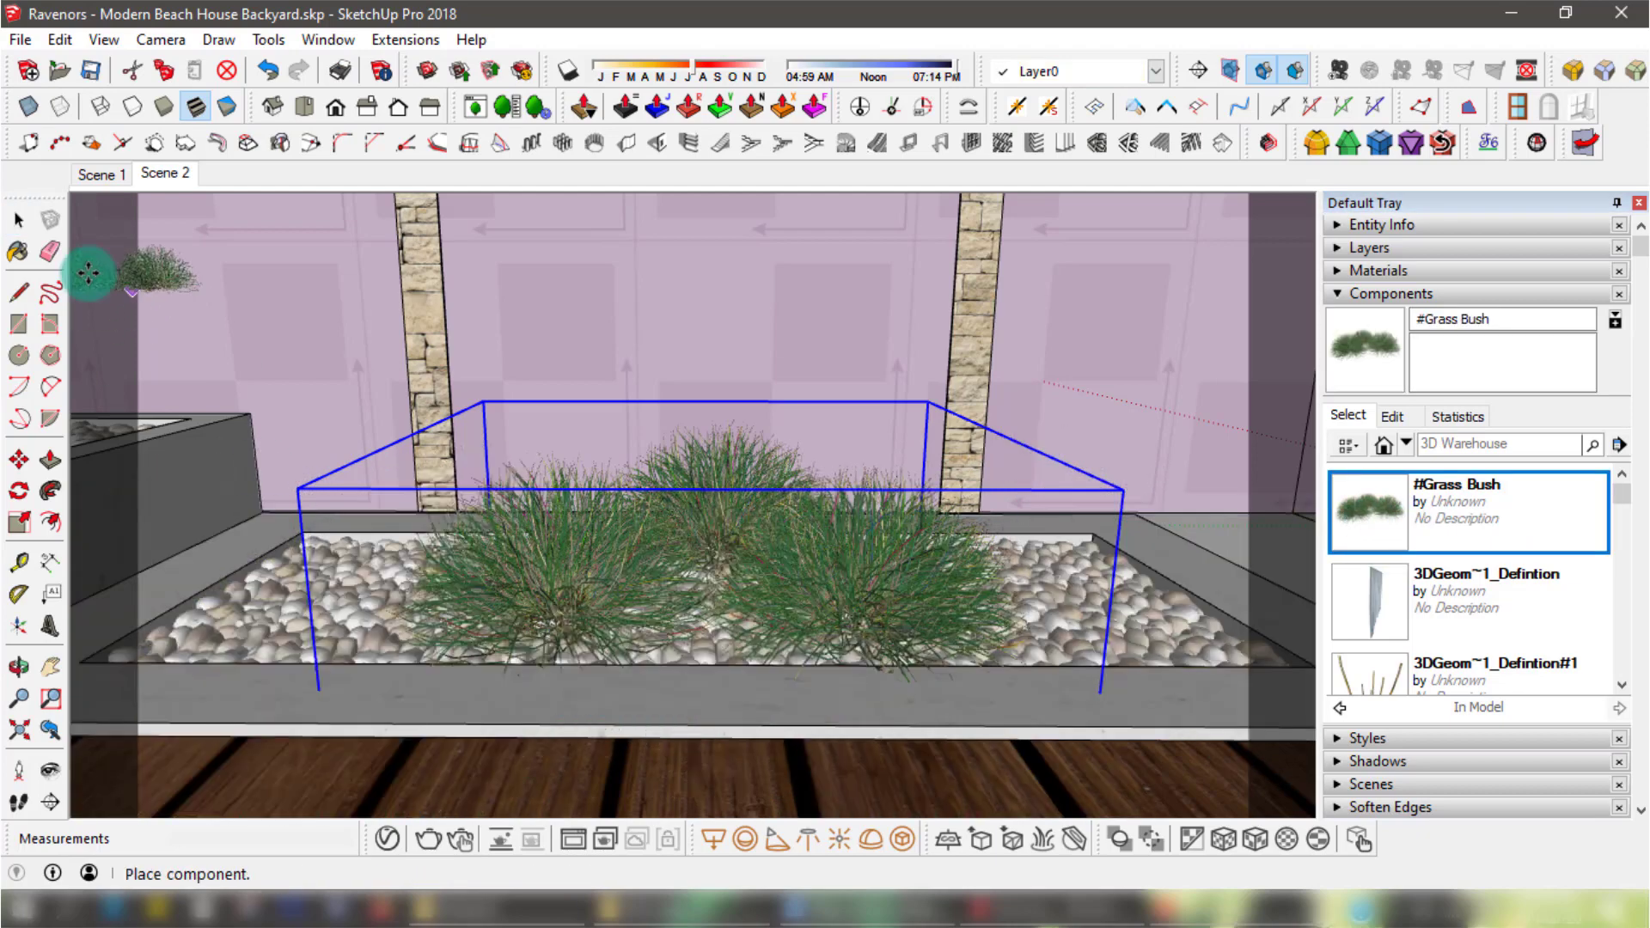
click(19, 225)
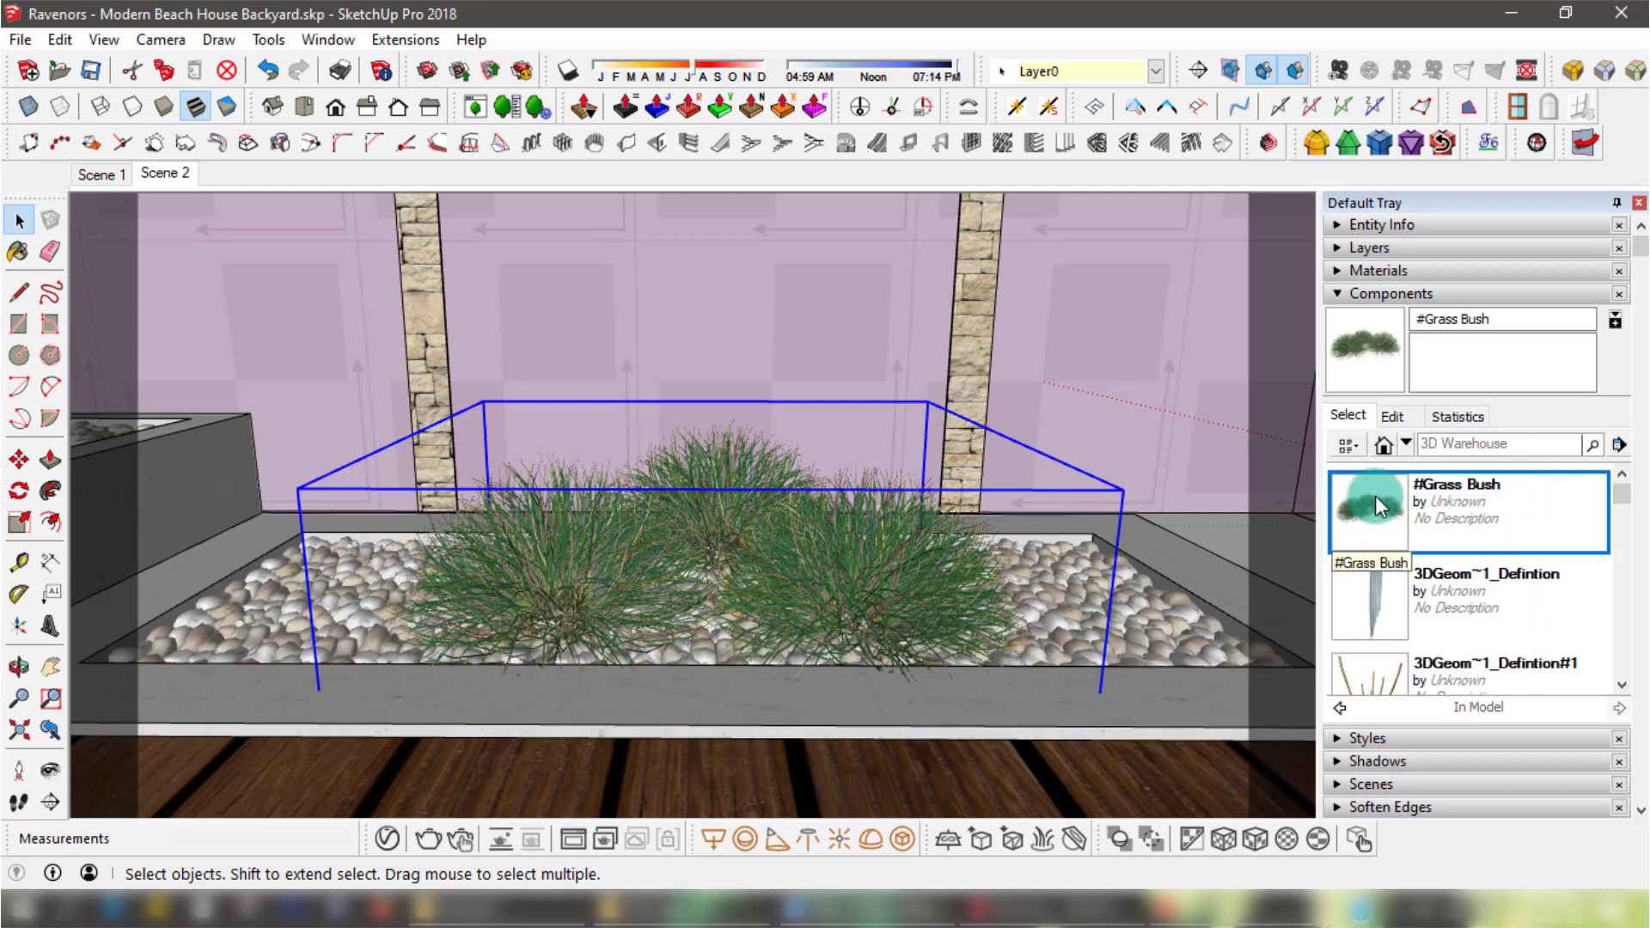
click(1348, 295)
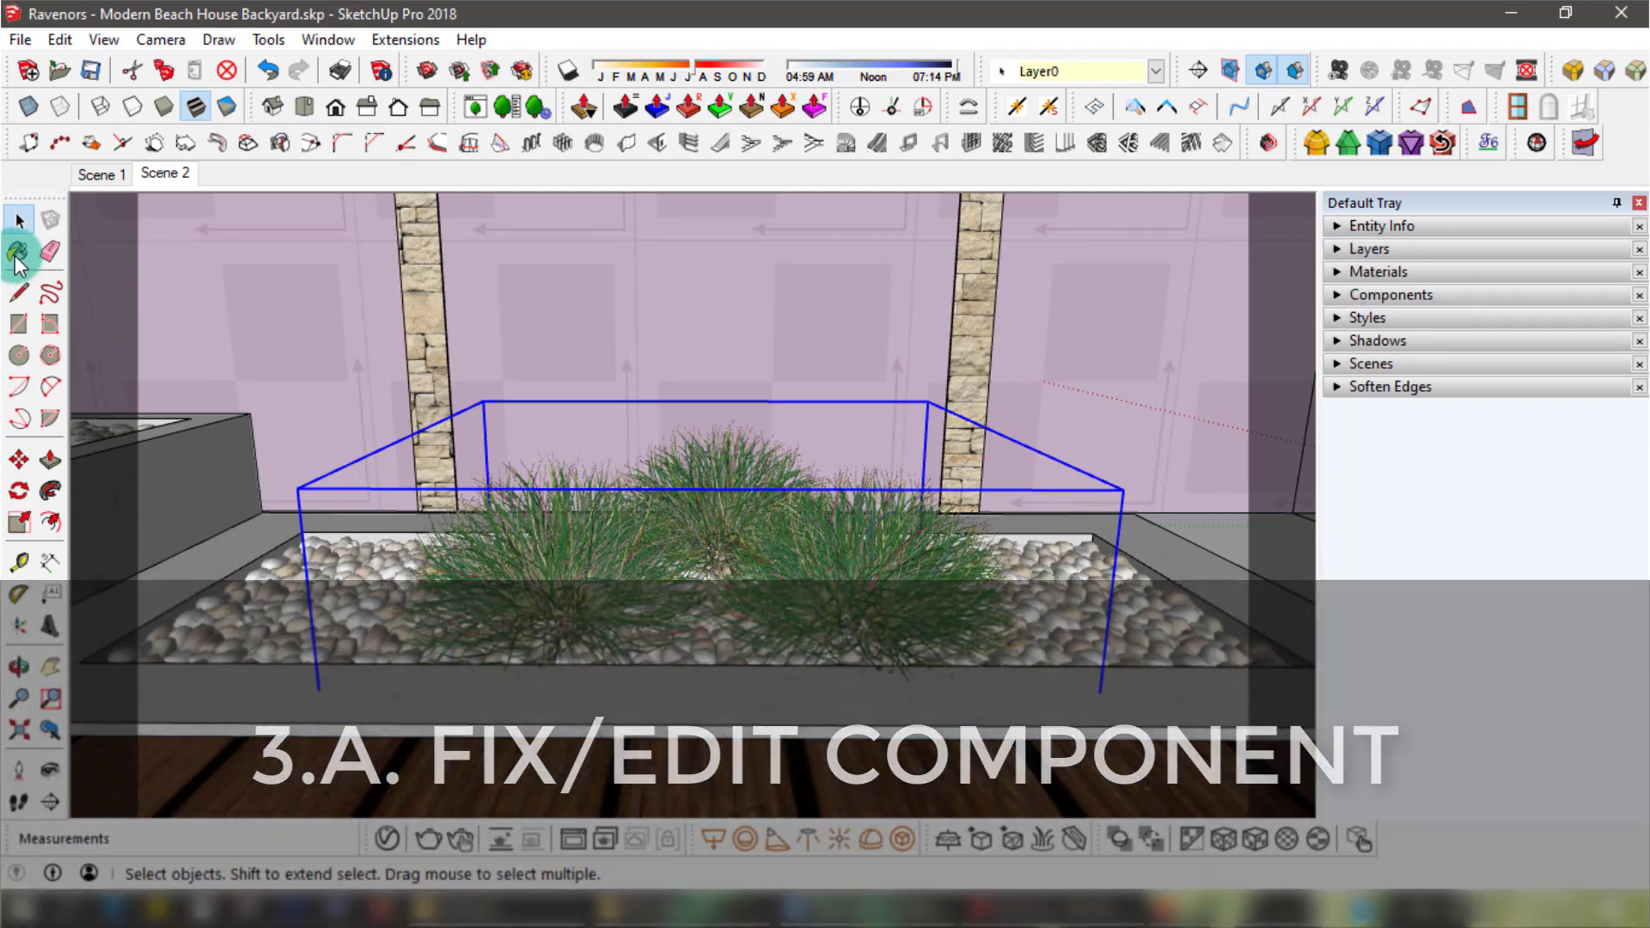
Sample the #Grass Bush material from the blades of the front grass clump.
click(18, 251)
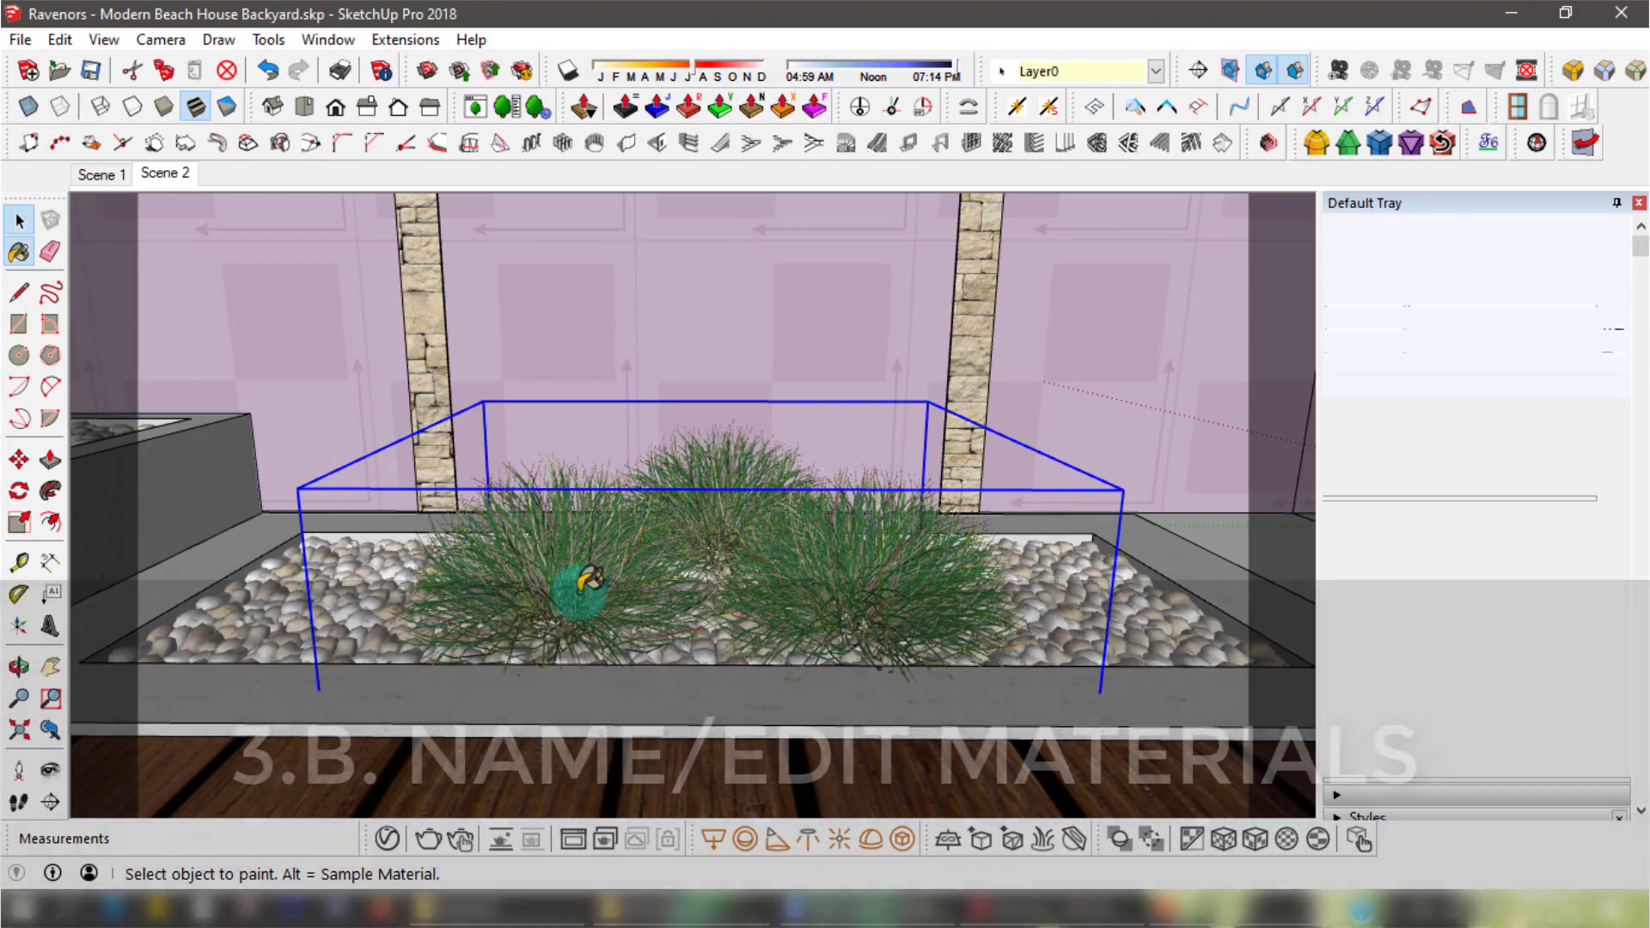
key(alt)
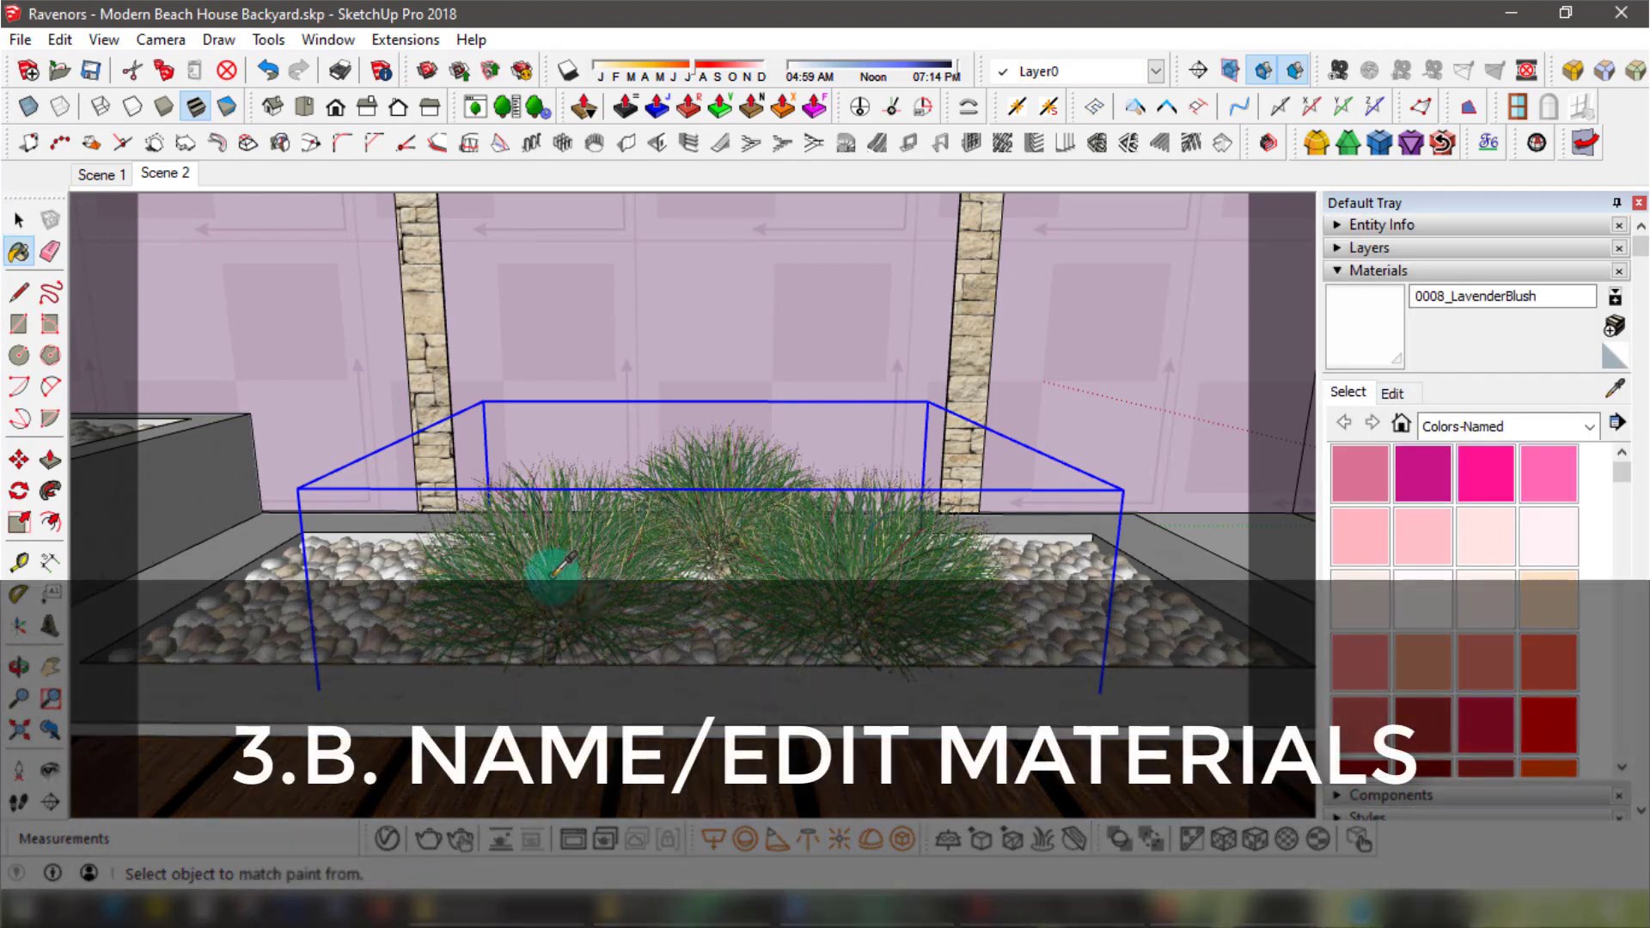
alt+click(555, 573)
scroll(559, 580, up, 4)
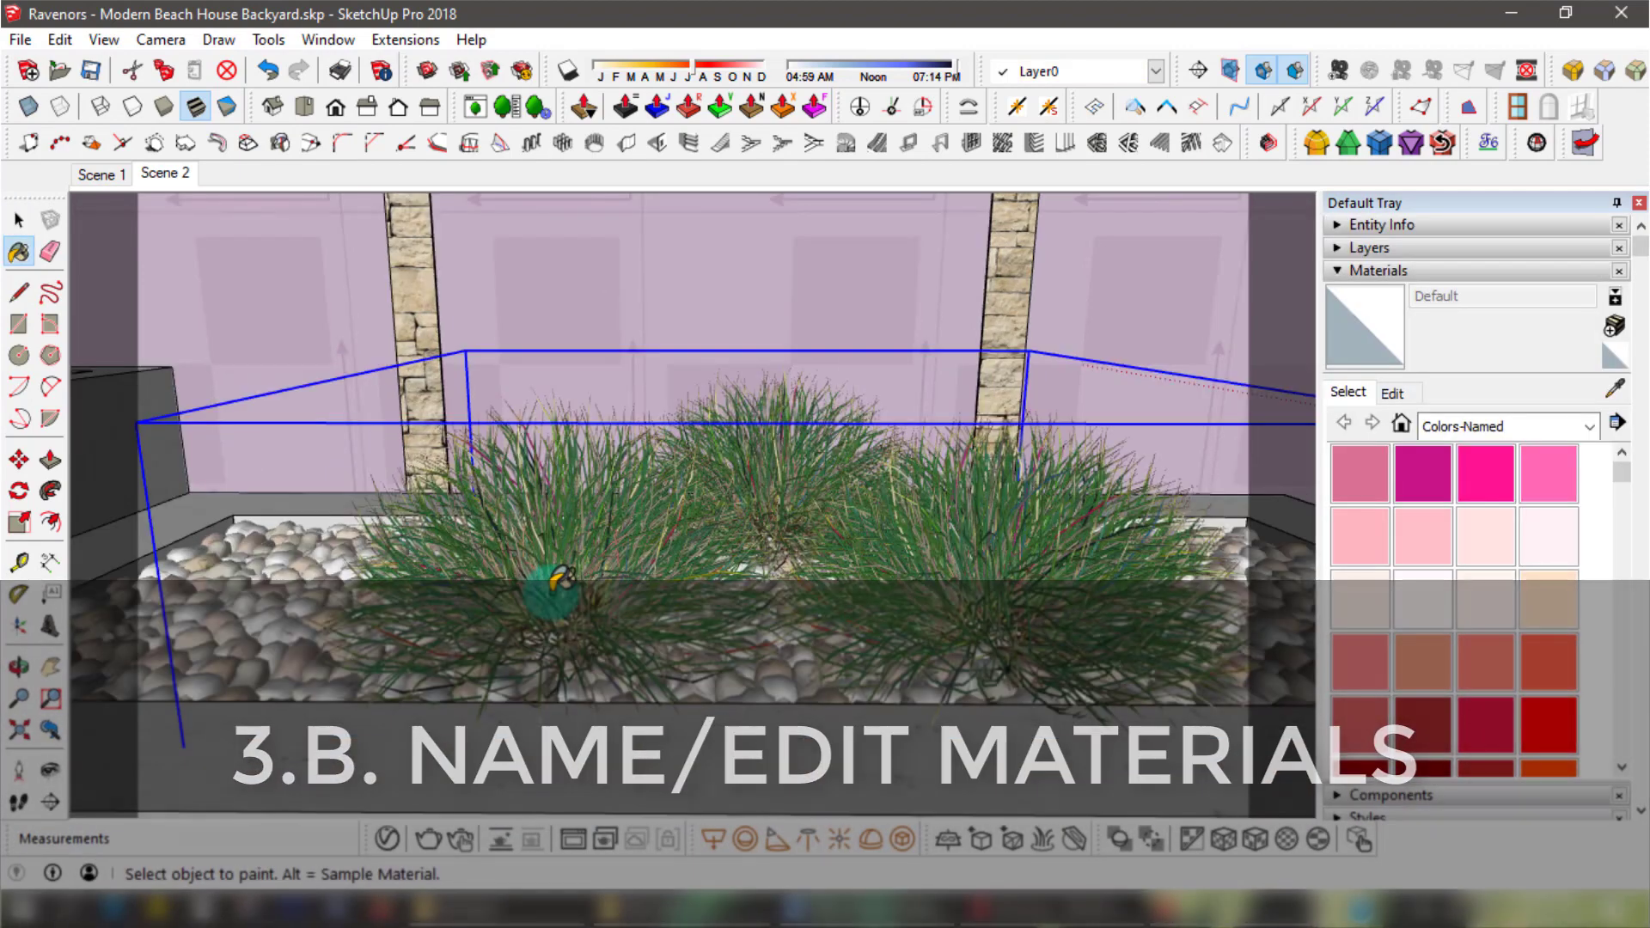
key(alt)
alt+click(554, 592)
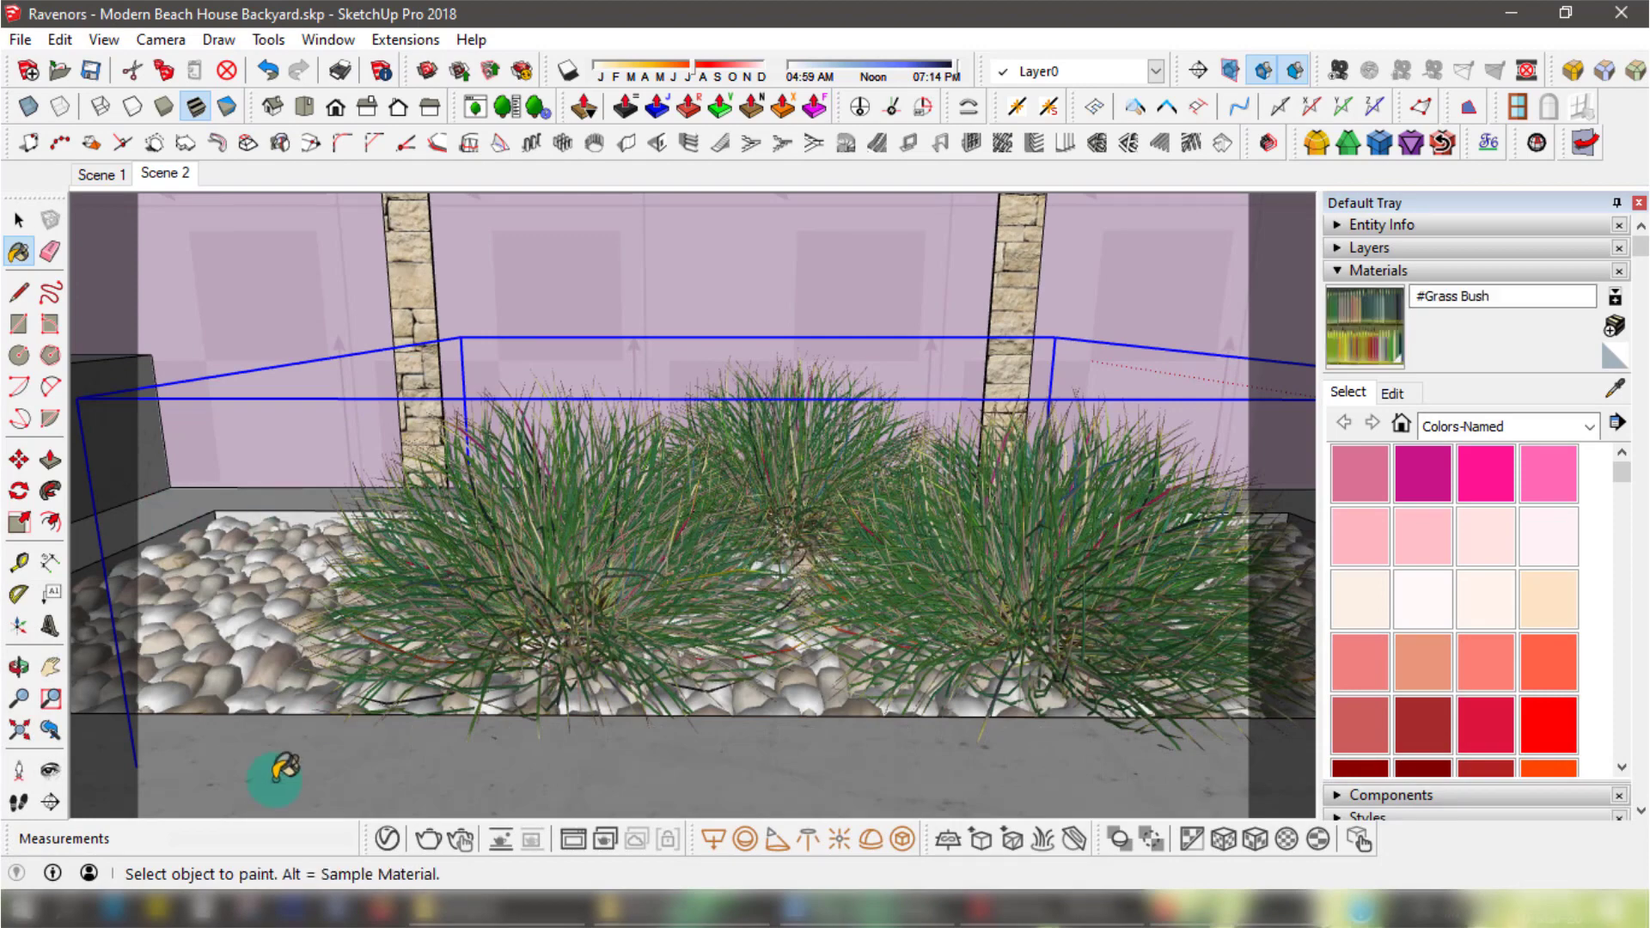
click(51, 729)
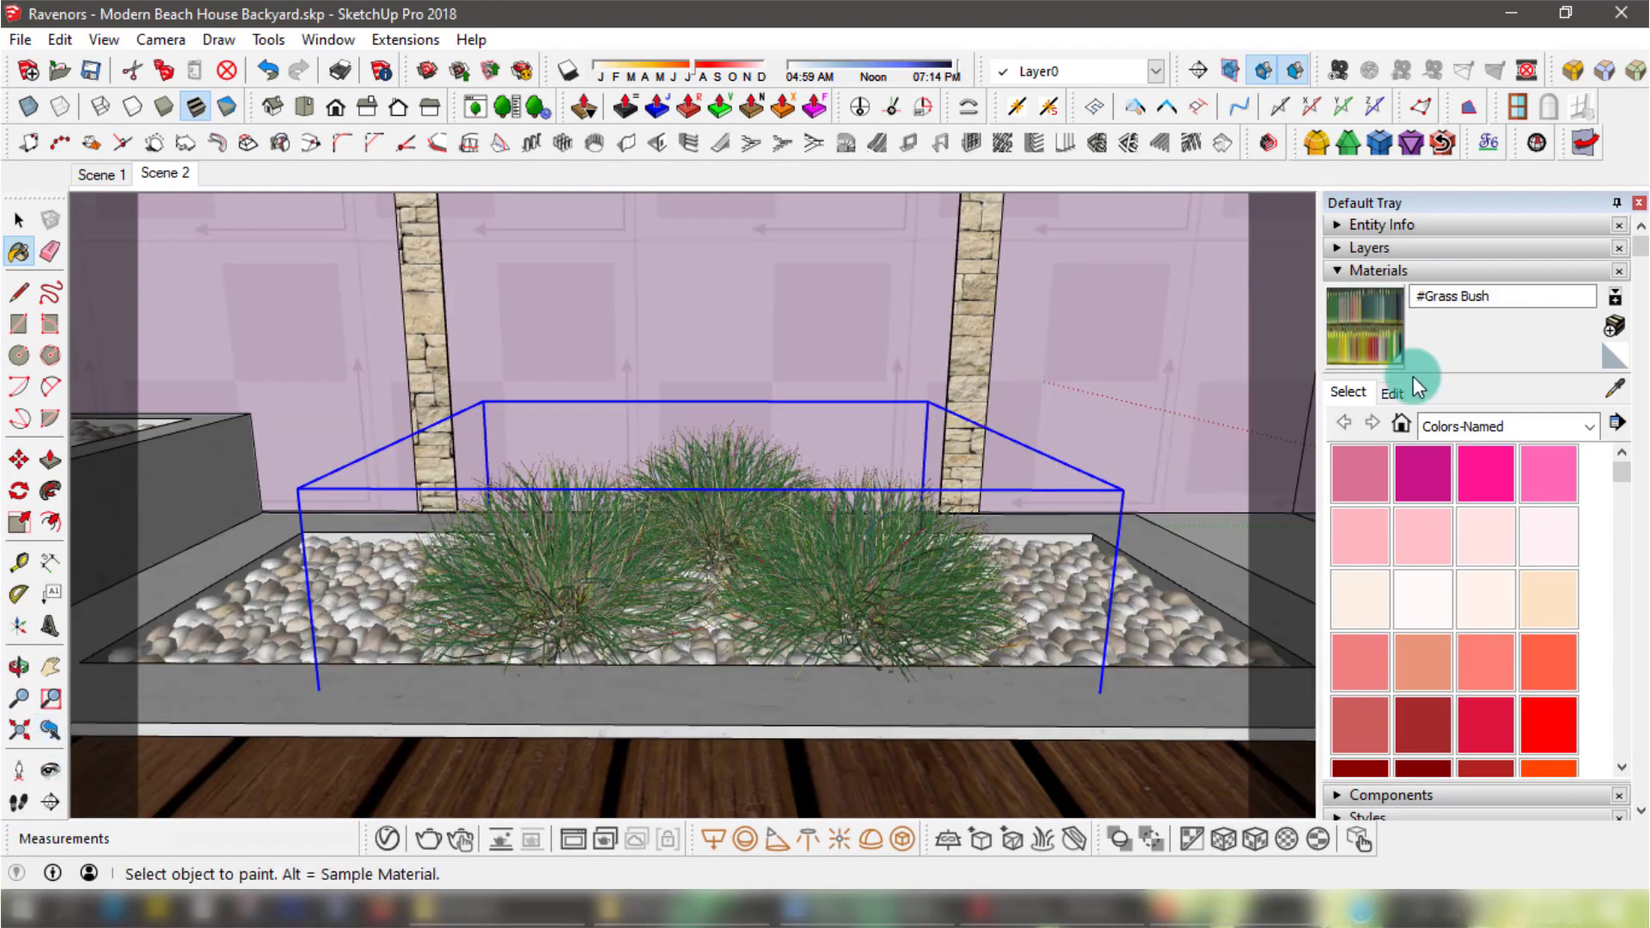
Inspect the #Grass Bush material's texture settings, its image file in the Backyard folder, and the image in the external viewer.
click(1392, 393)
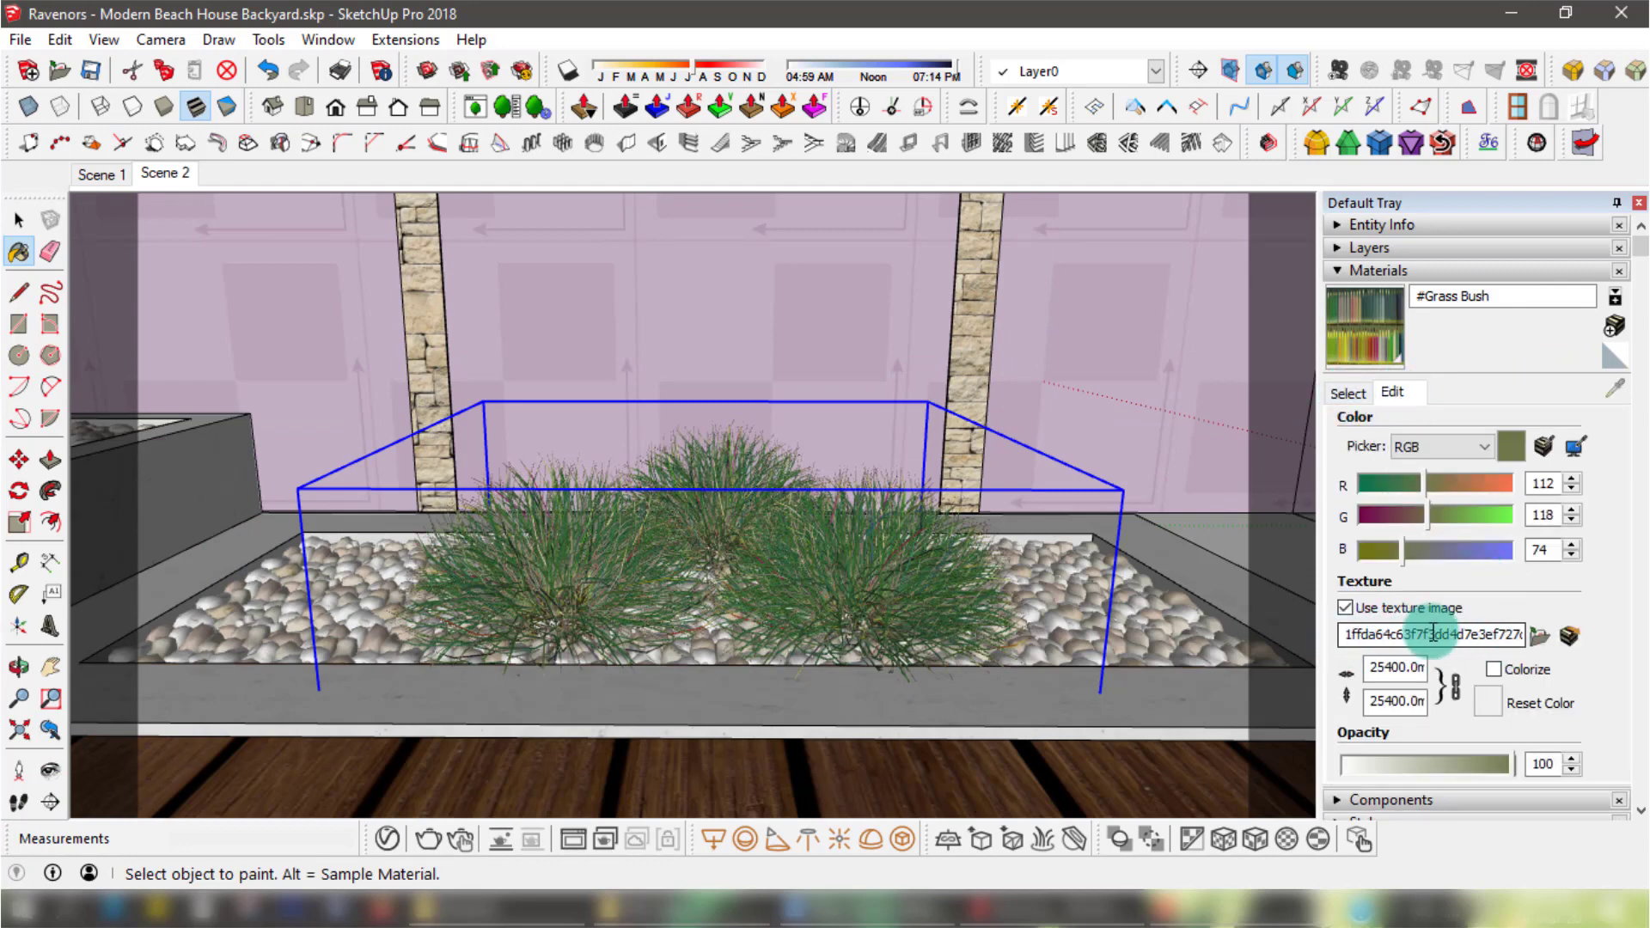
click(1539, 637)
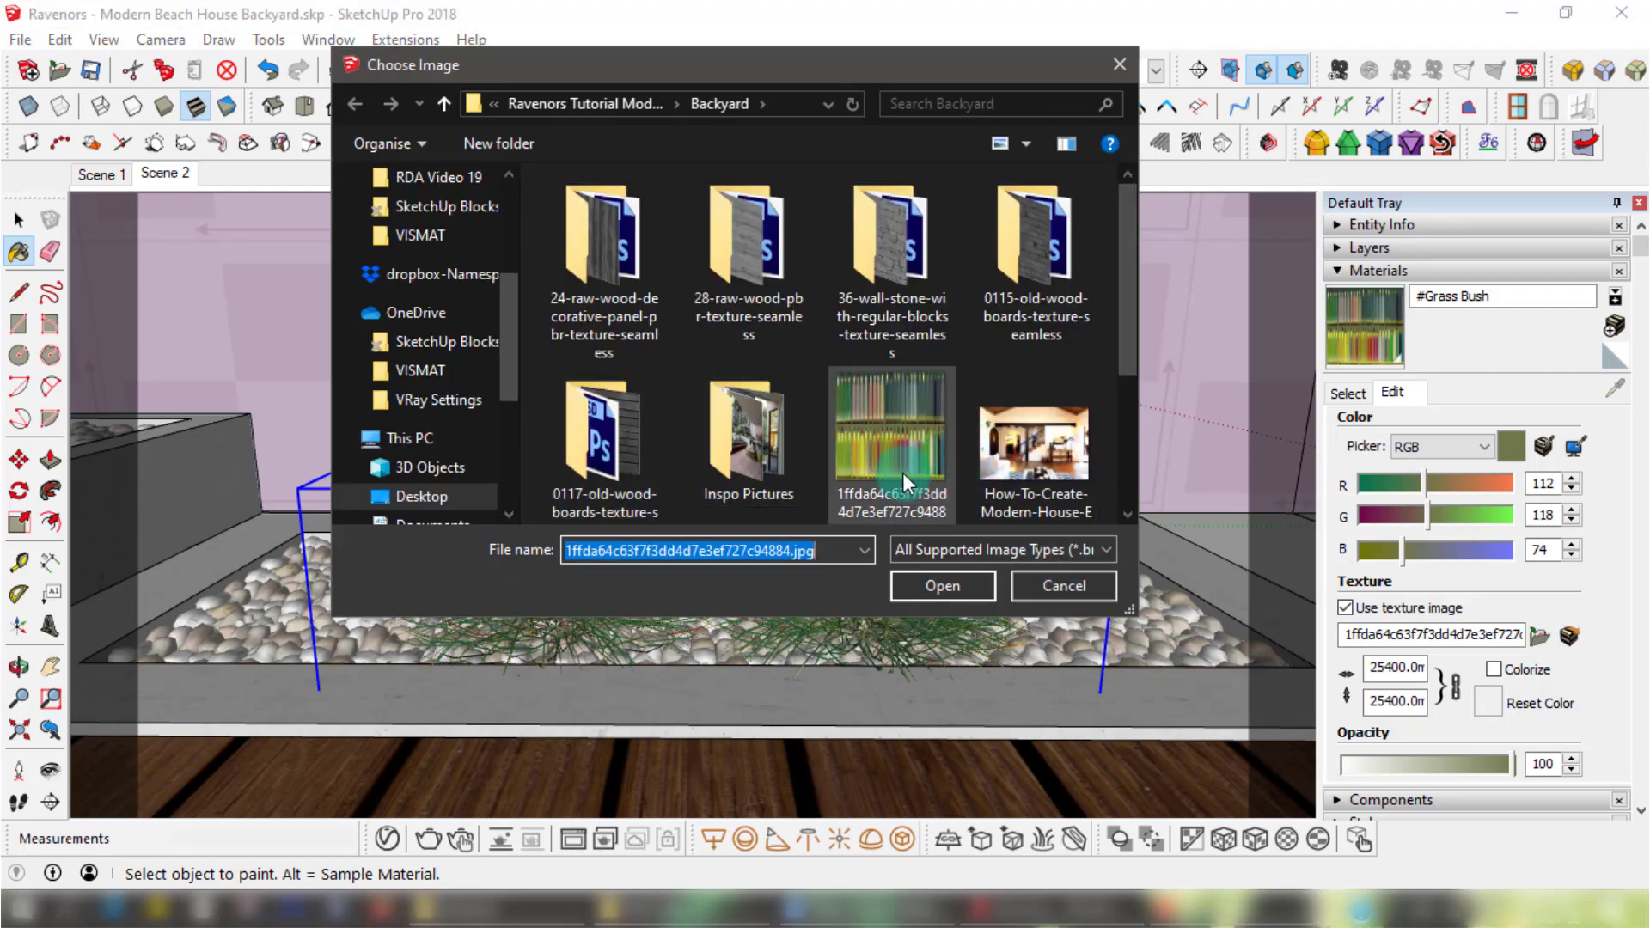
click(1065, 585)
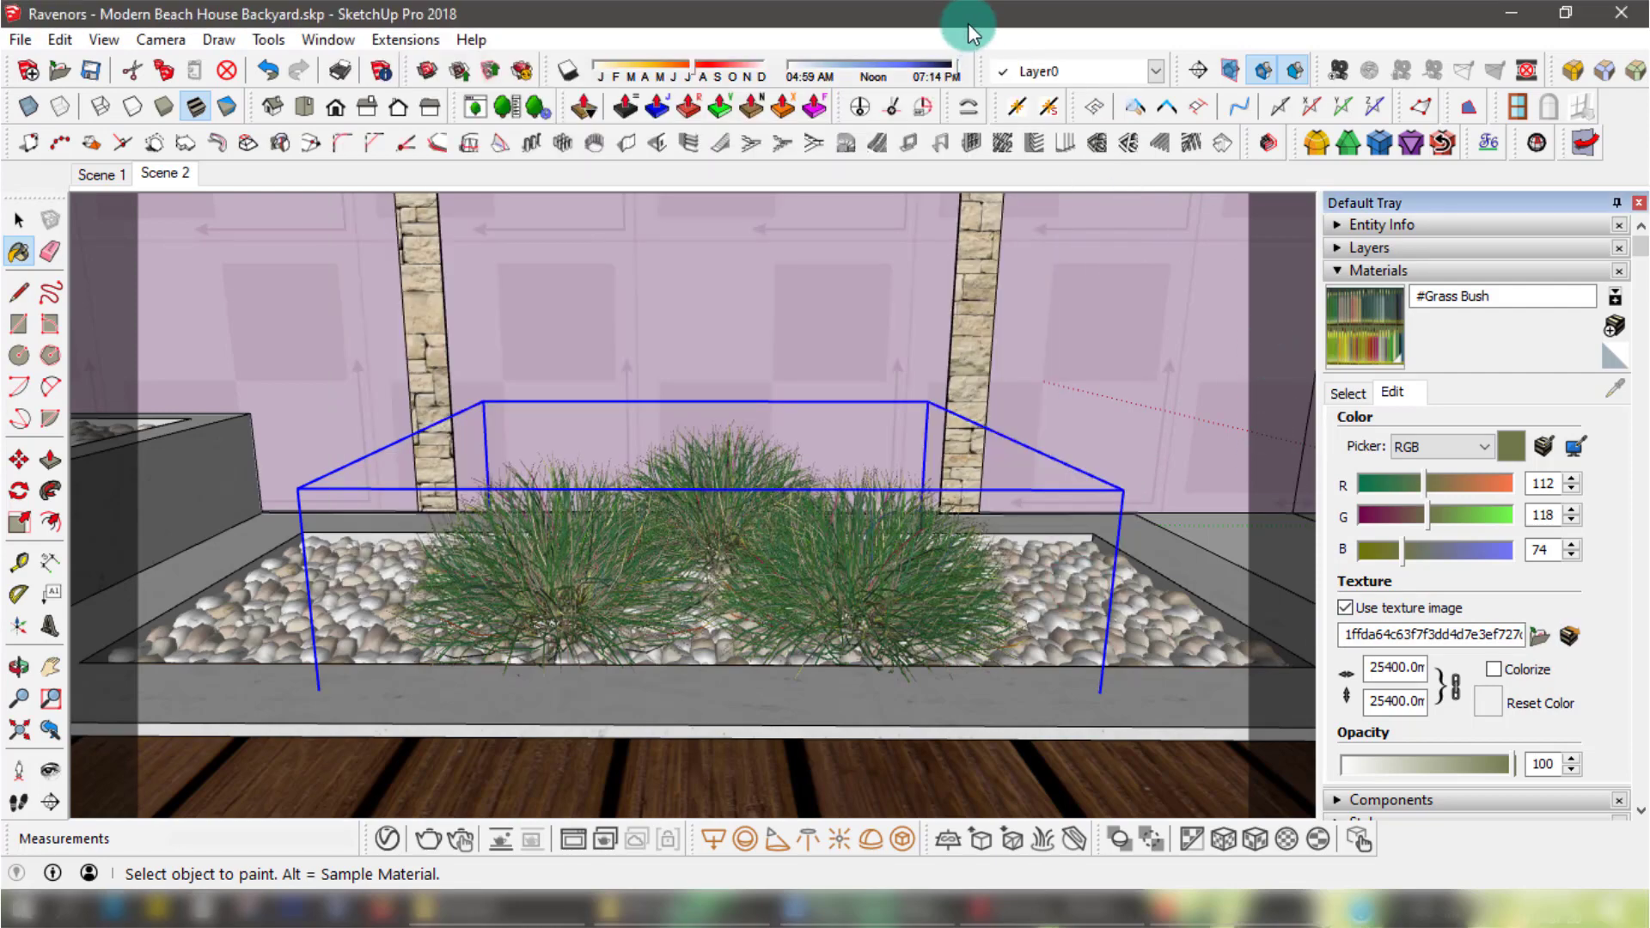
click(19, 225)
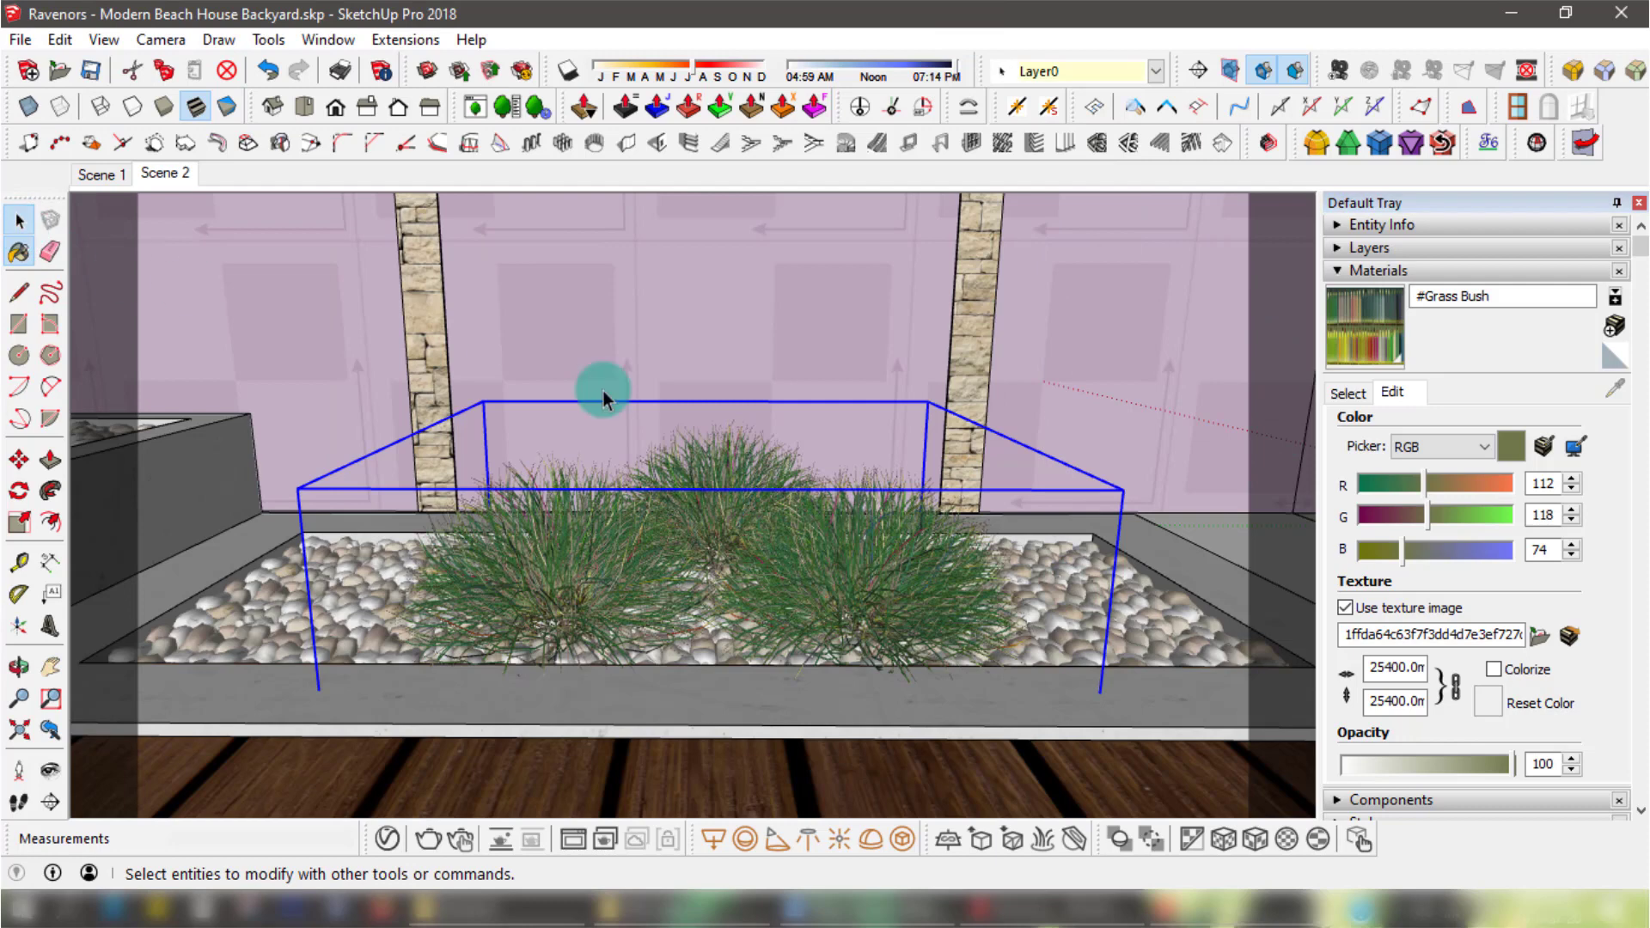
click(1567, 636)
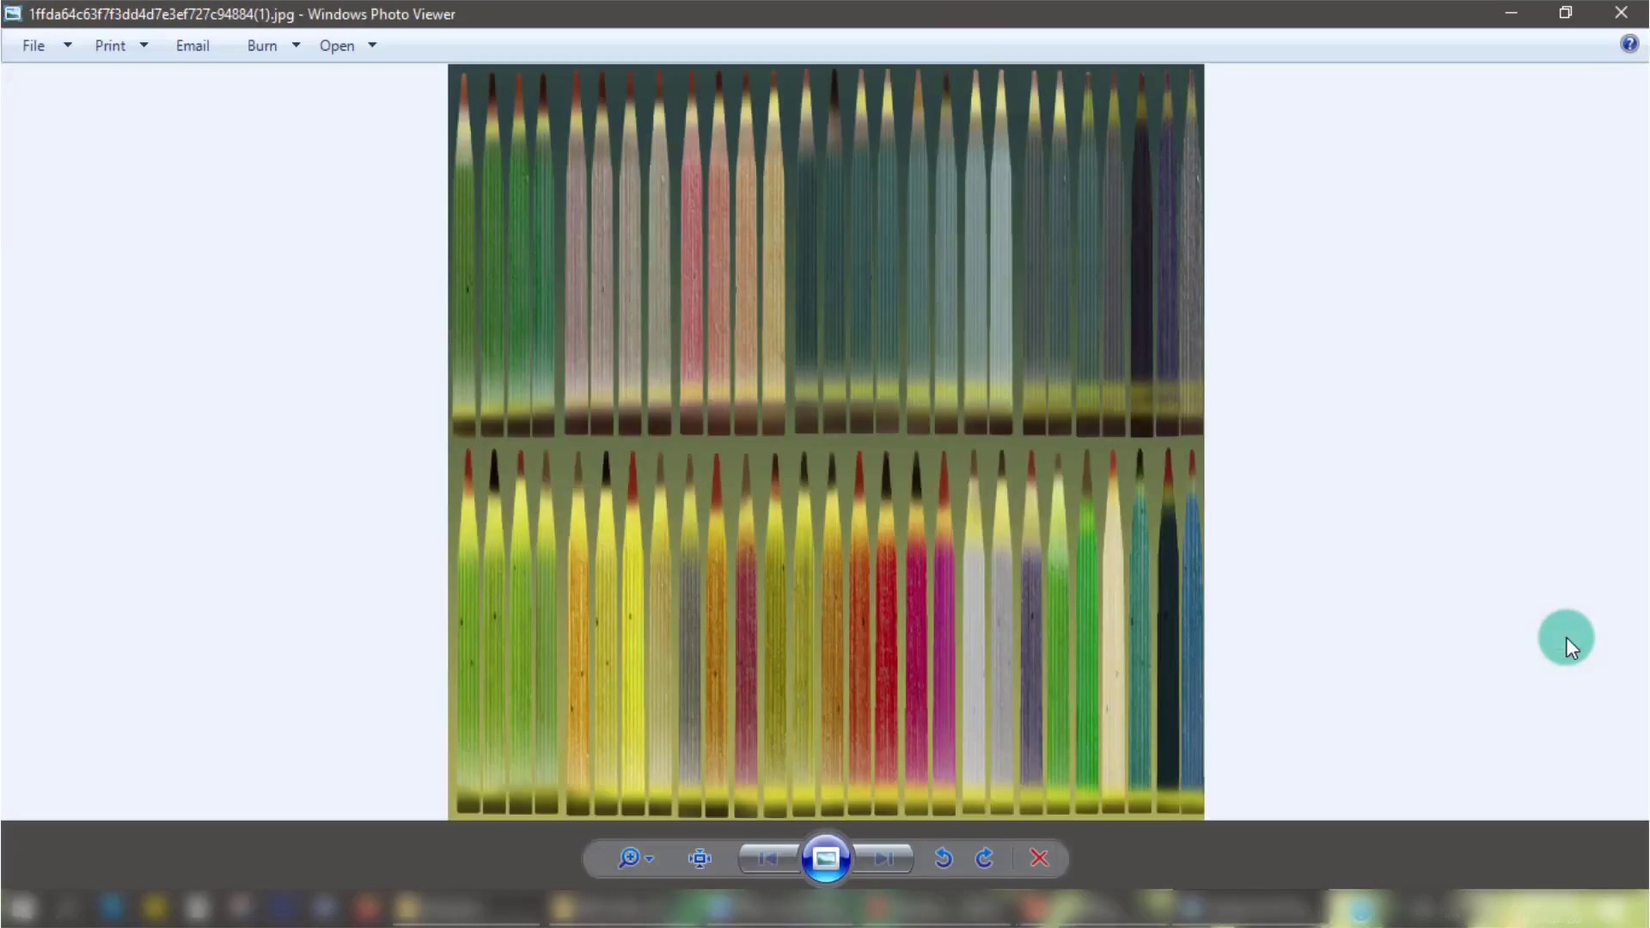
click(36, 47)
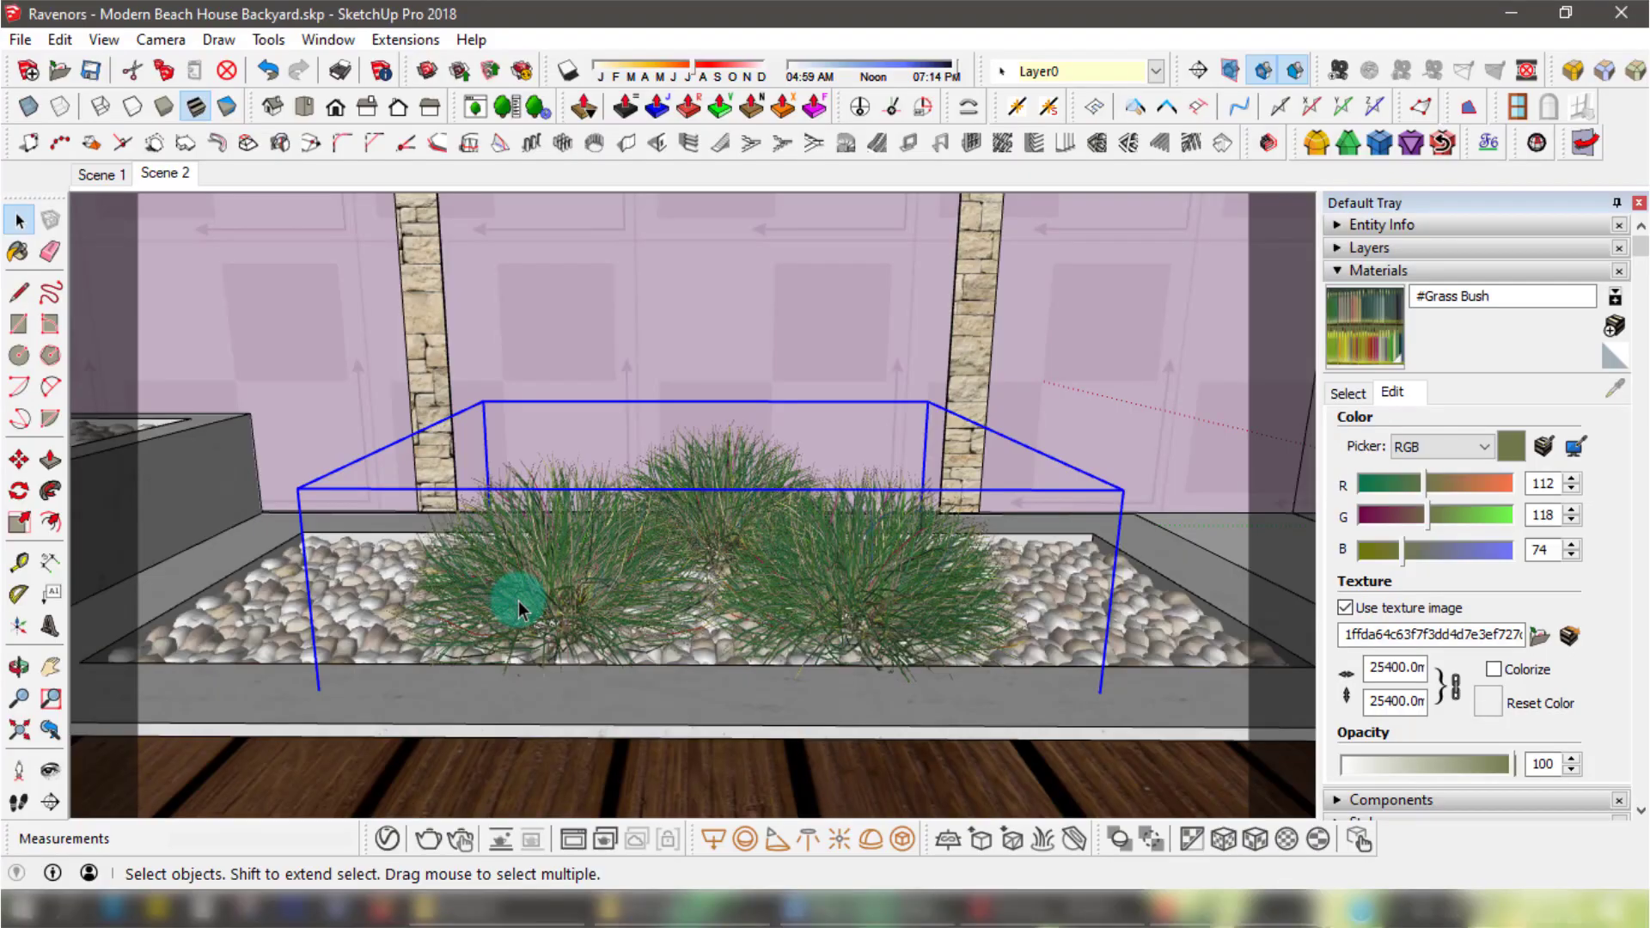
Undock the V-Ray Objects tools and float them over the model beside the stone column behind the planter.
mouse_move(519, 597)
middle_down()
mouse_move(977, 659)
mouse_move(936, 704)
mouse_move(599, 639)
mouse_move(317, 634)
mouse_move(221, 545)
mouse_move(405, 552)
mouse_move(590, 630)
mouse_move(582, 688)
mouse_move(505, 637)
mouse_move(521, 643)
middle_up()
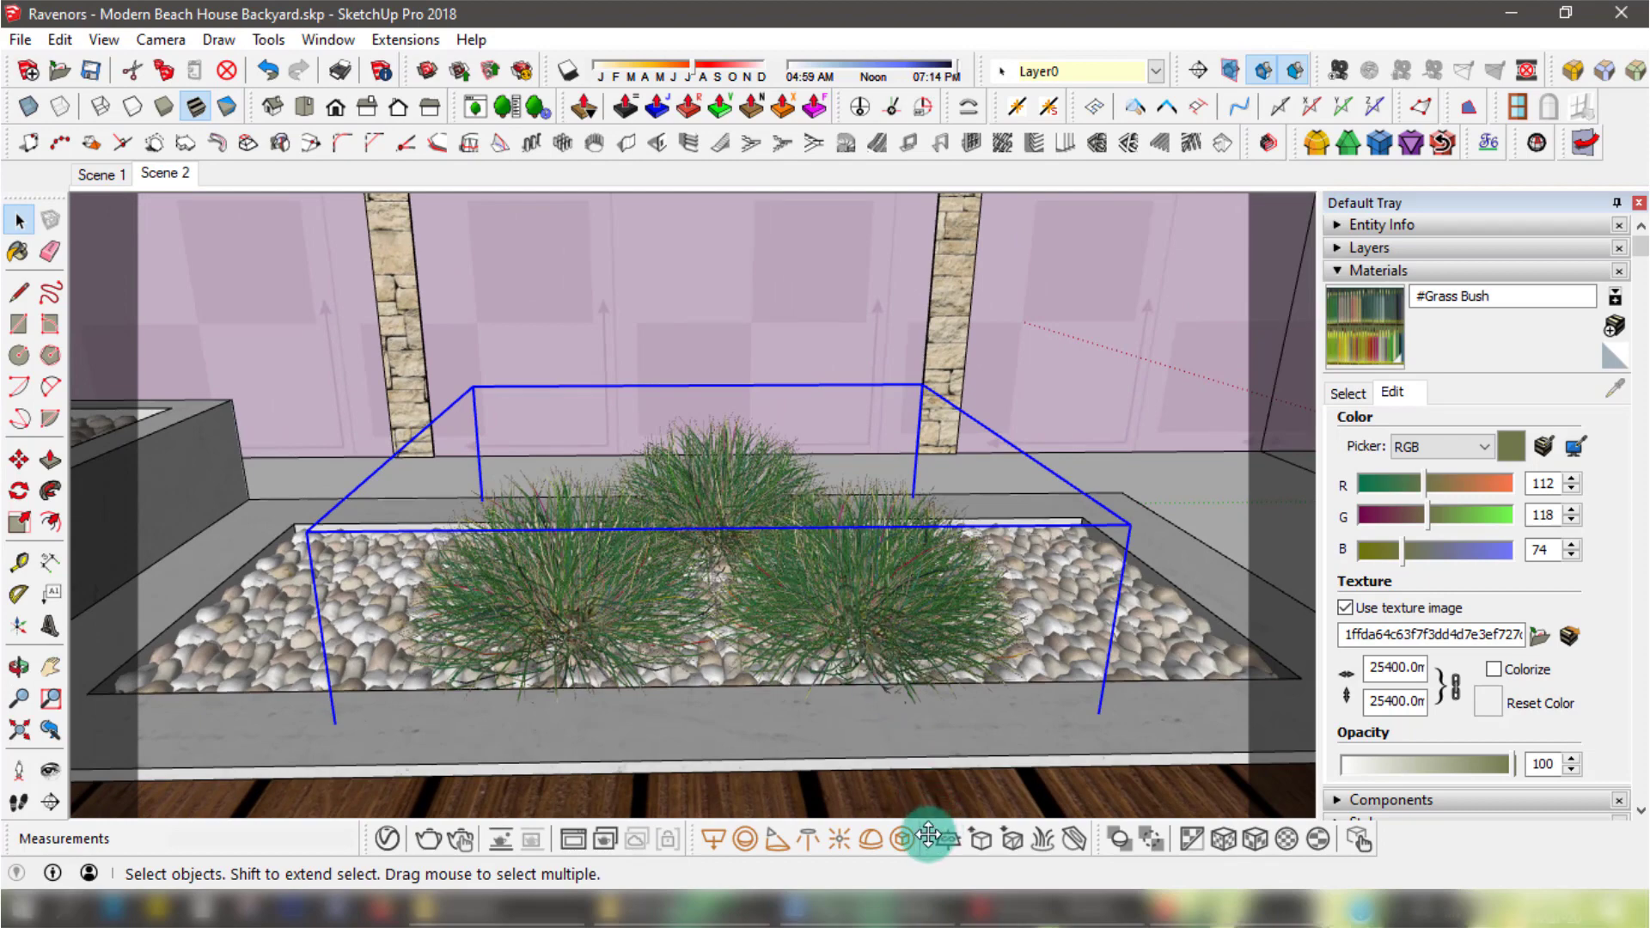
drag(937, 837, 1052, 404)
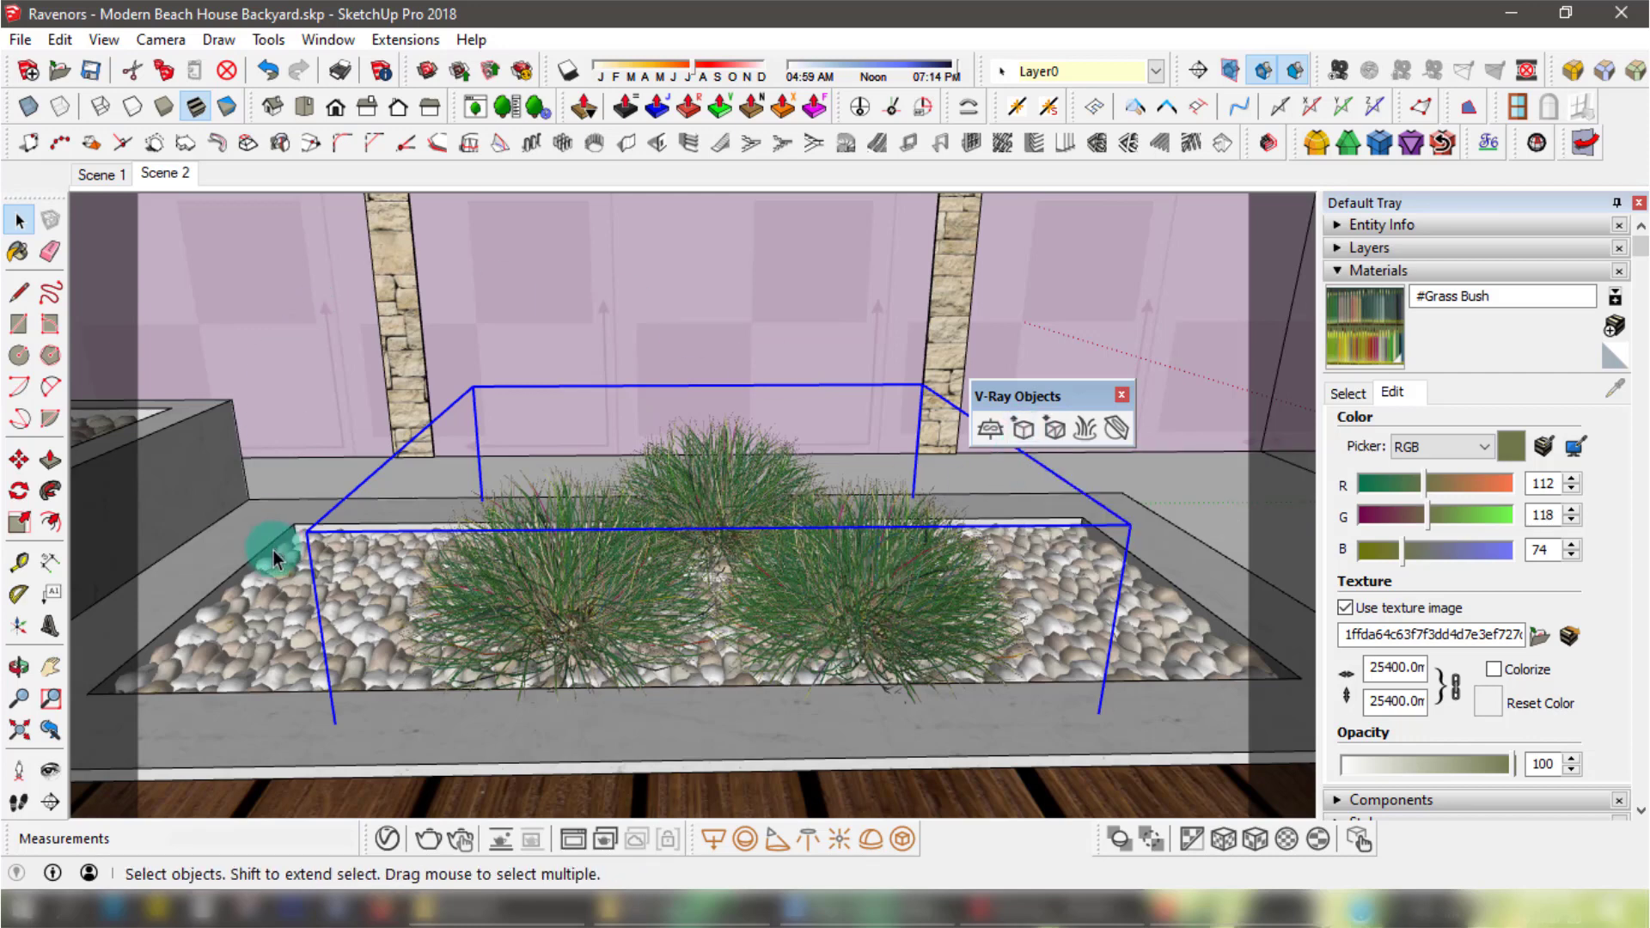
drag(1047, 396, 1154, 332)
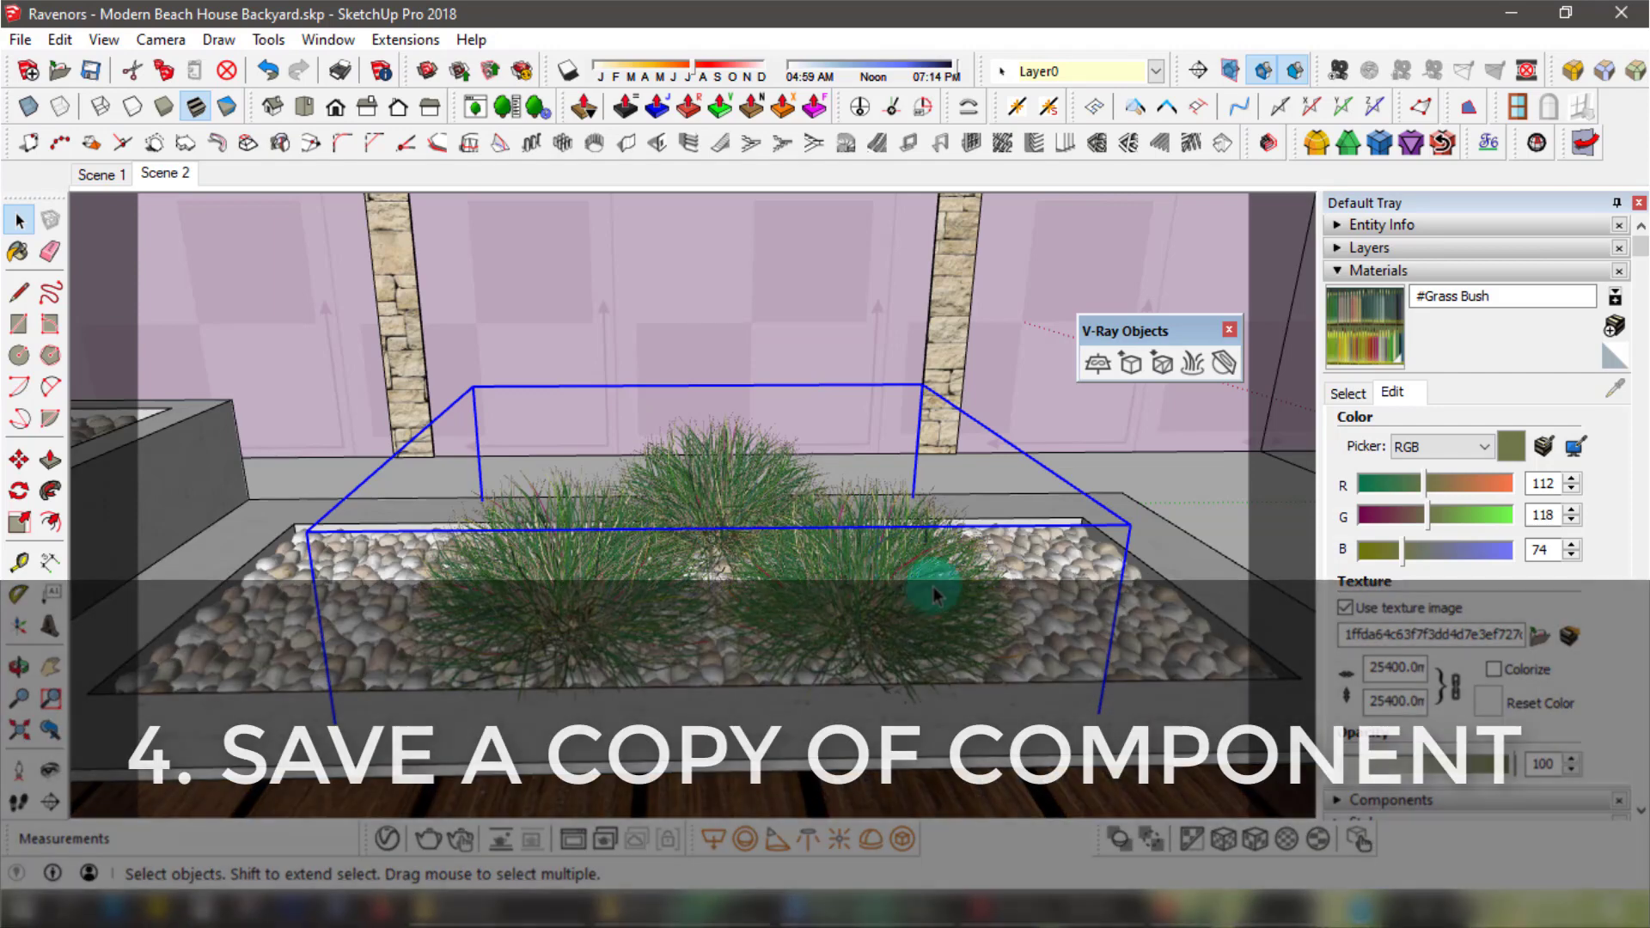
Save a copy of the grass bush component as _Grass Bush.skp in the Backyard folder, replacing the existing file.
right_click(856, 612)
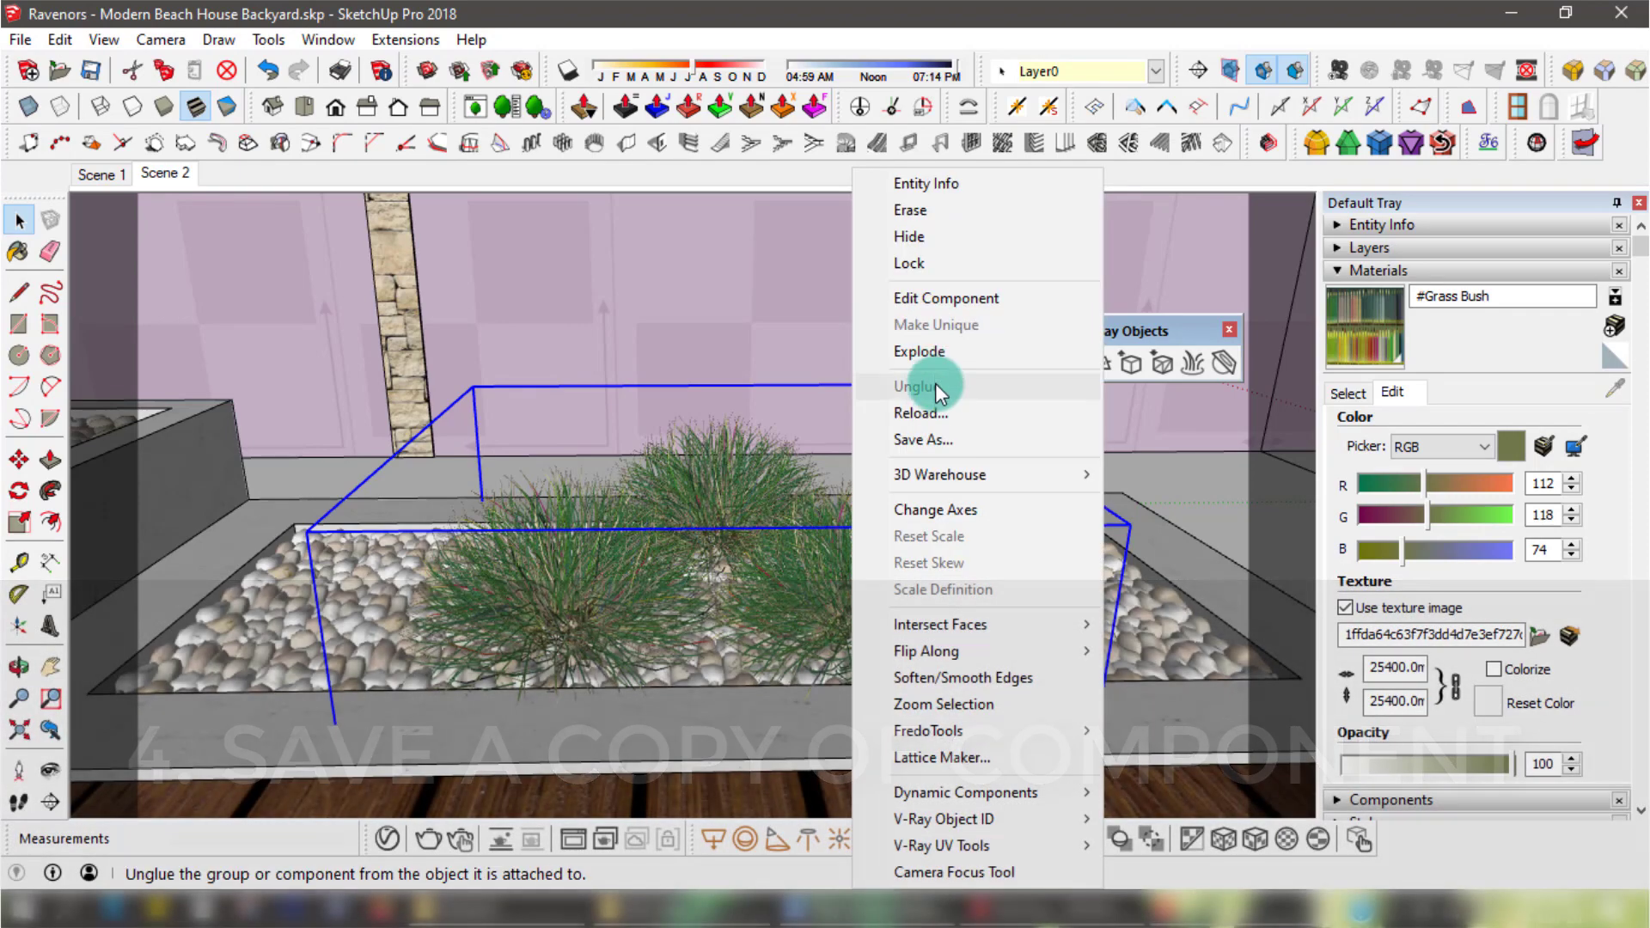
click(943, 440)
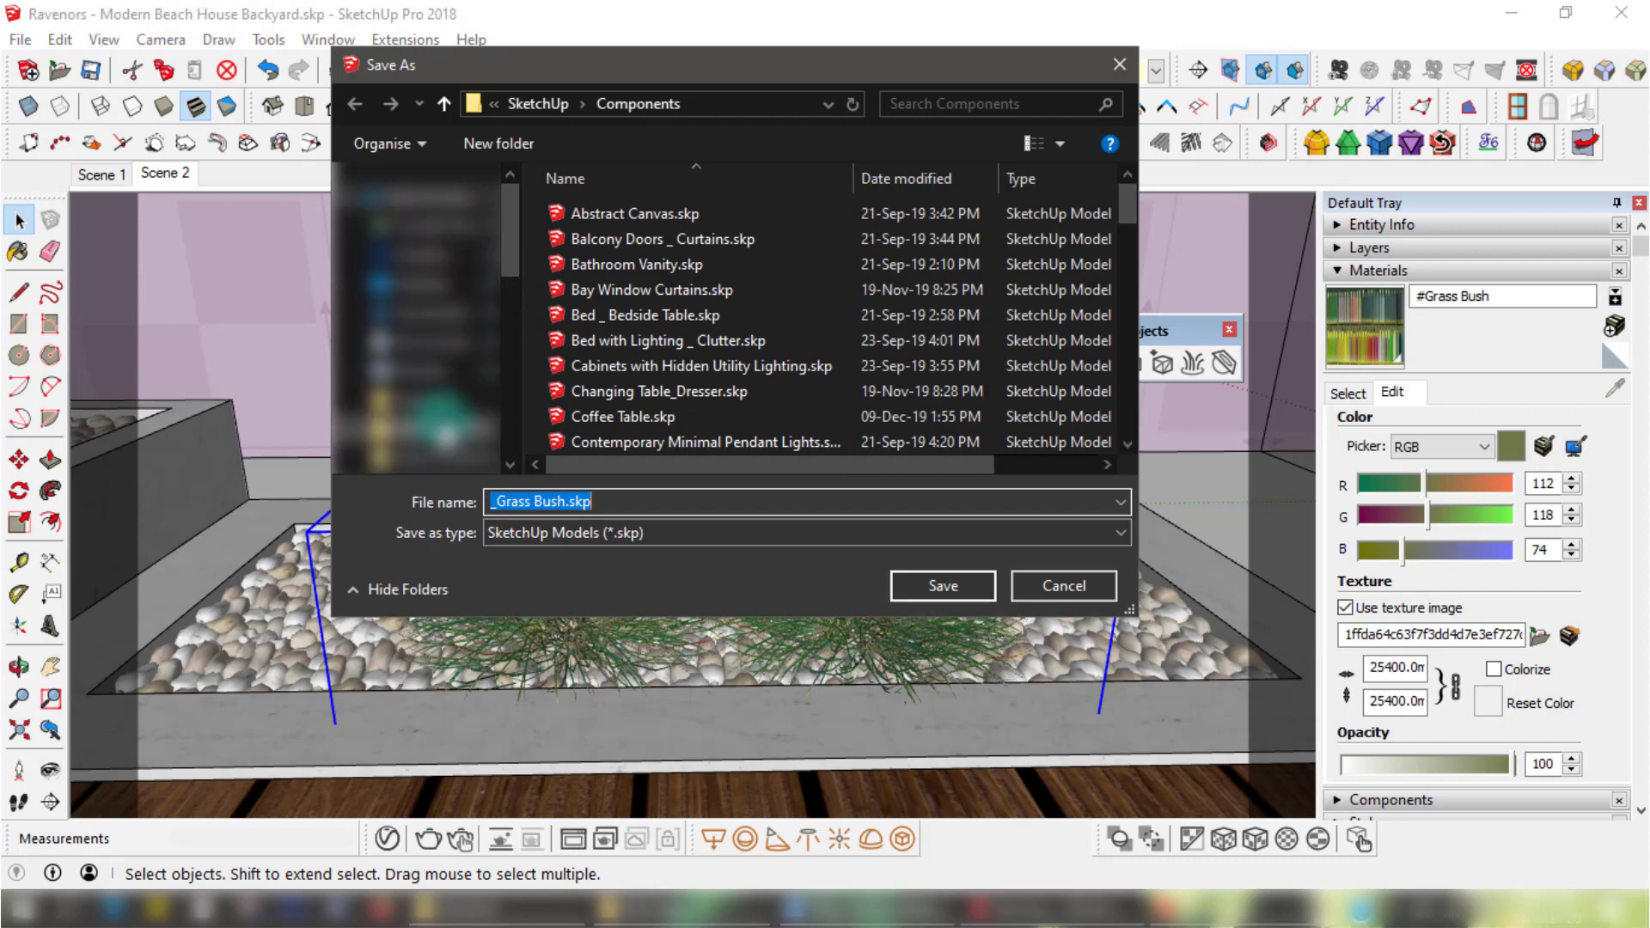
click(468, 398)
drag(1125, 228, 1125, 291)
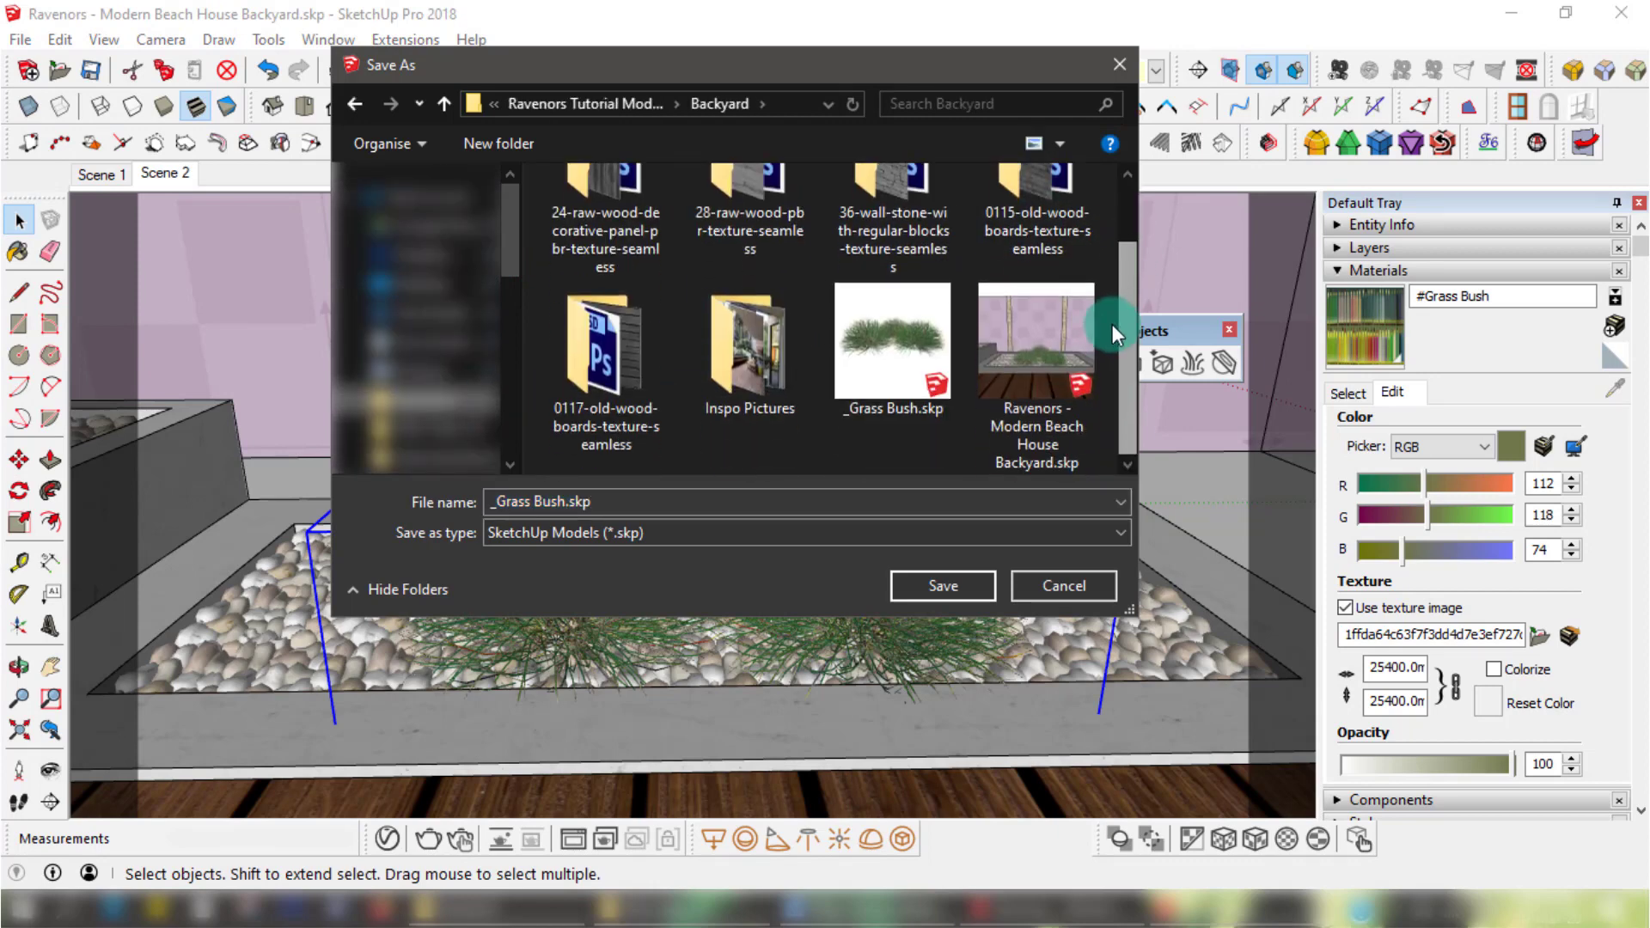
click(879, 342)
click(943, 587)
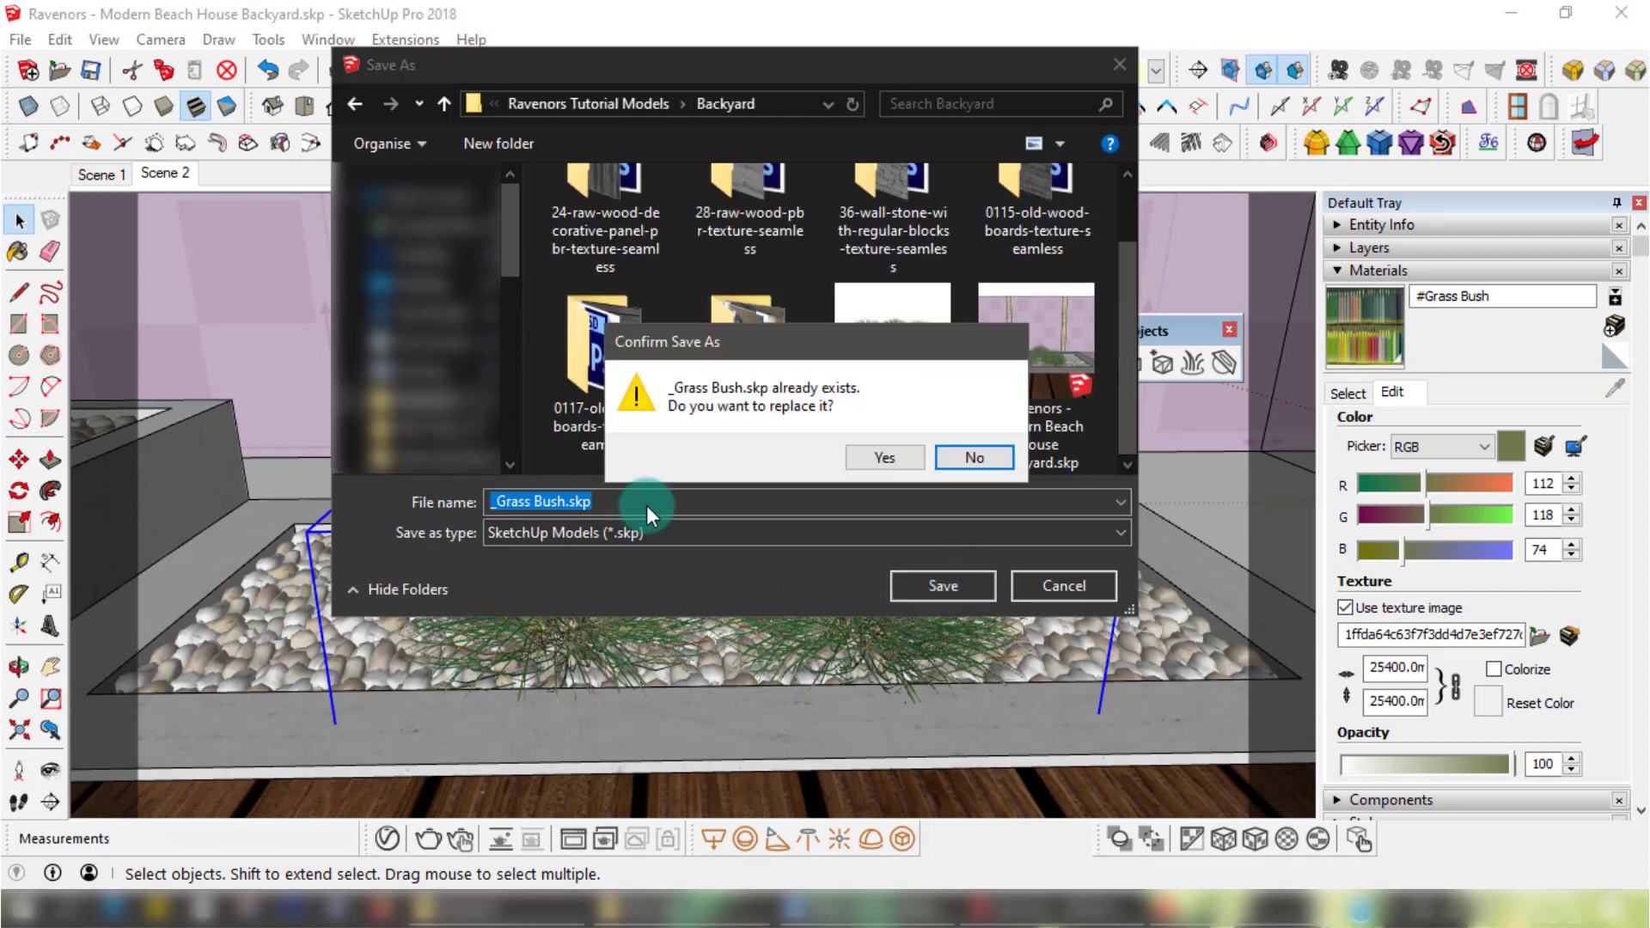
click(864, 457)
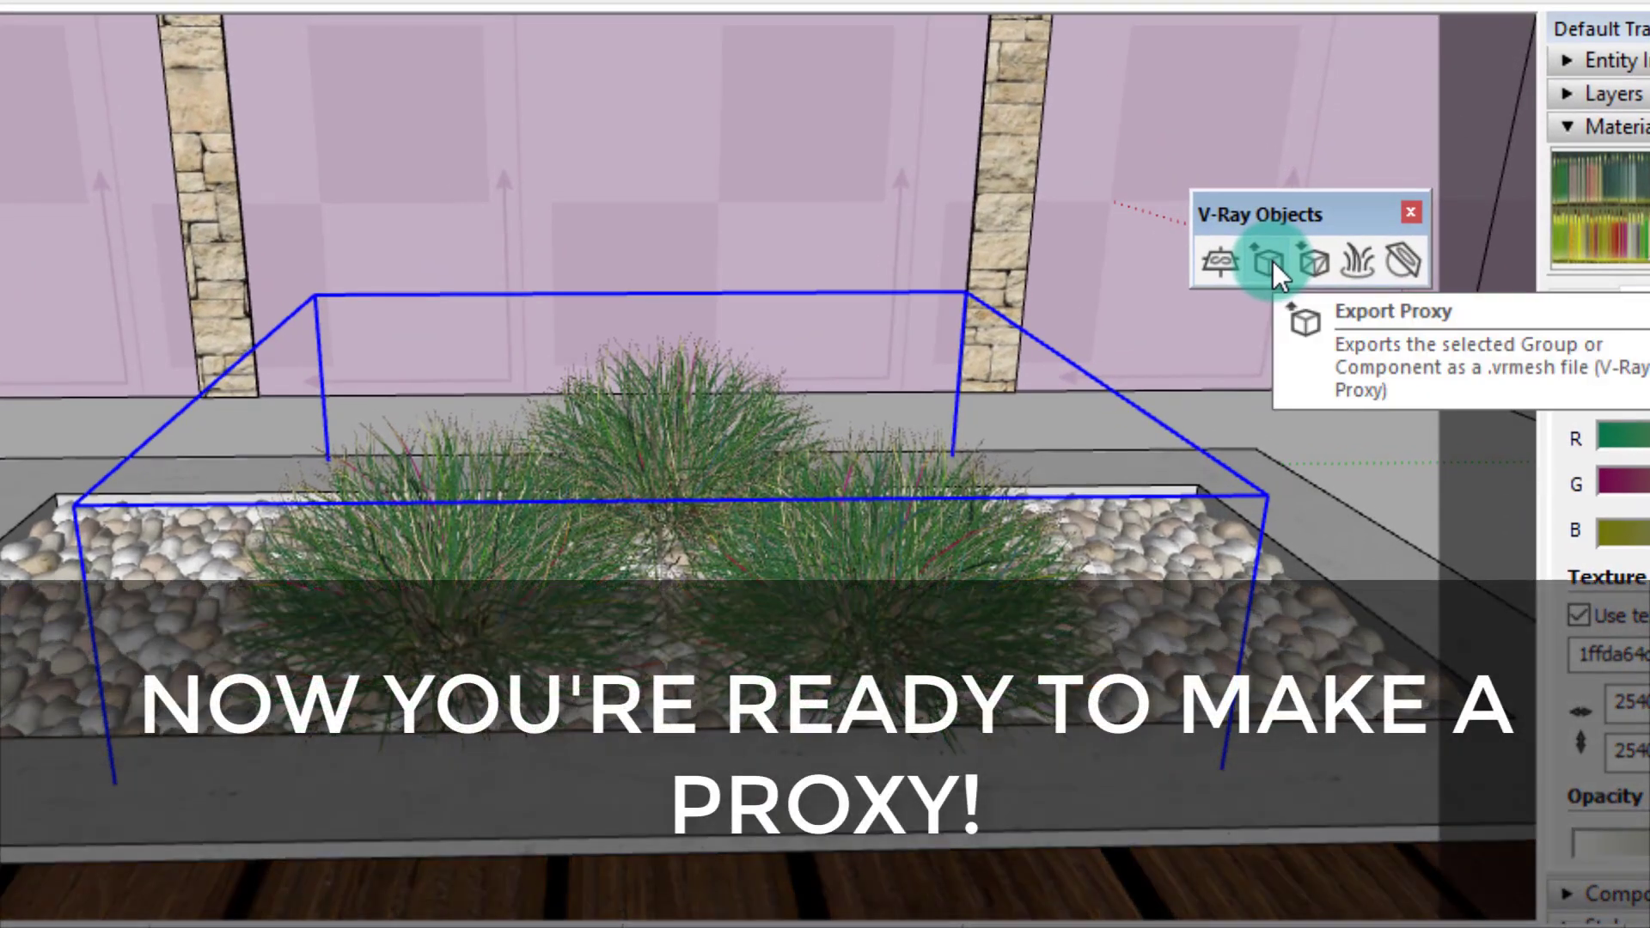
Start a V-Ray proxy export of the grass bush and set its file to #Grass Bush.vrmesh in the Backyard folder.
click(1270, 261)
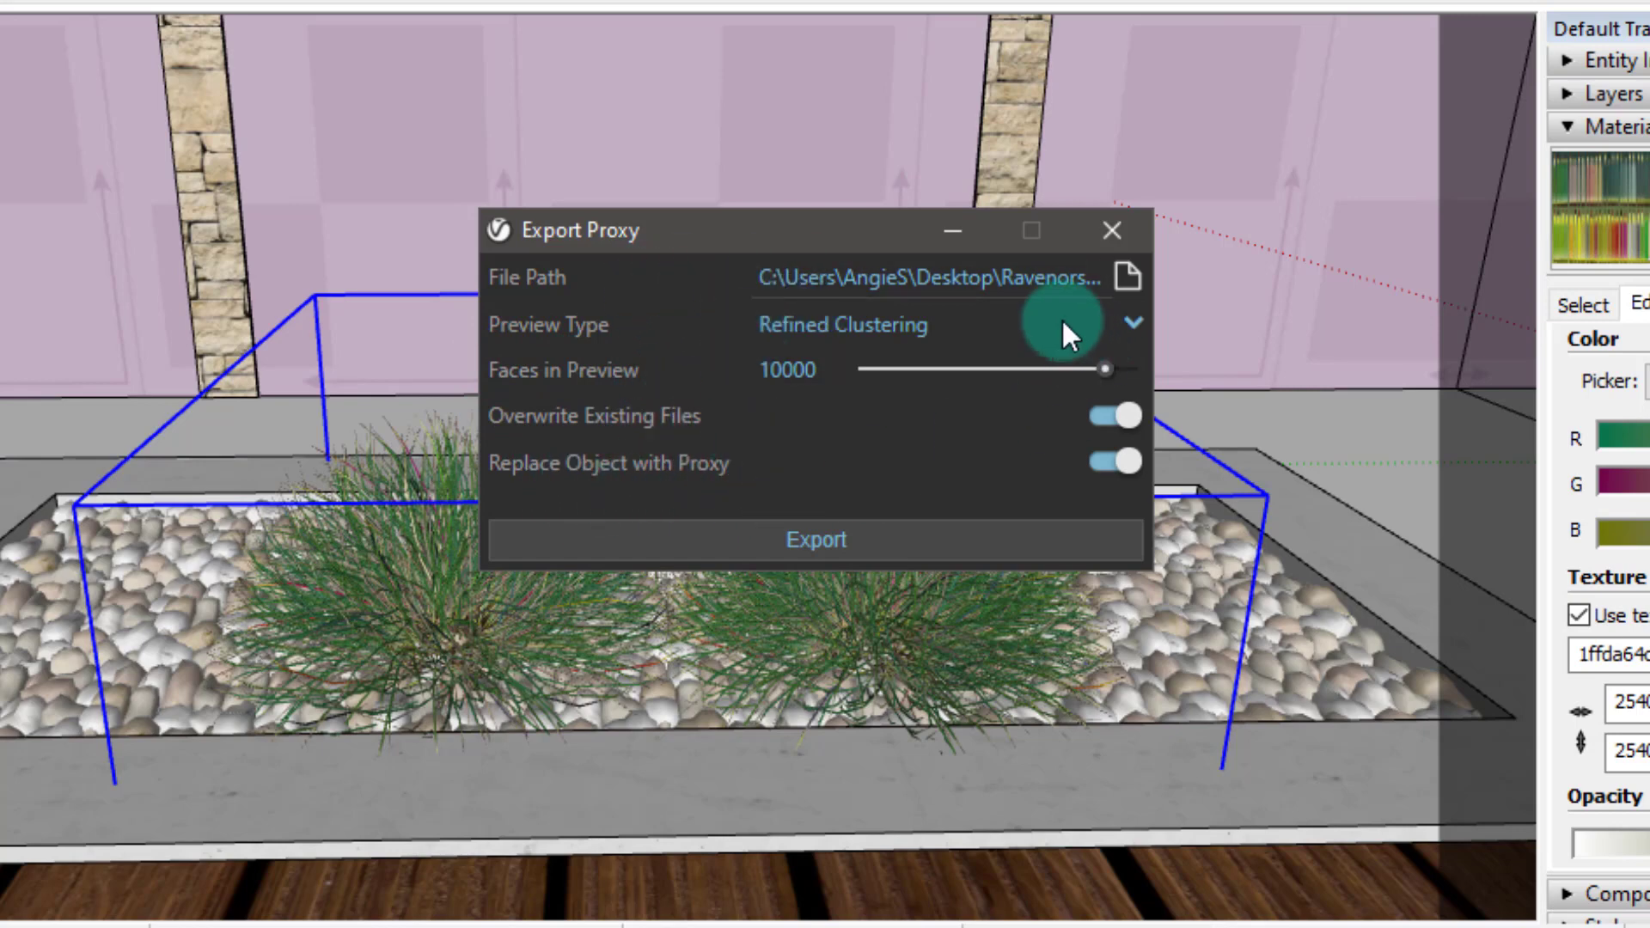
click(1127, 276)
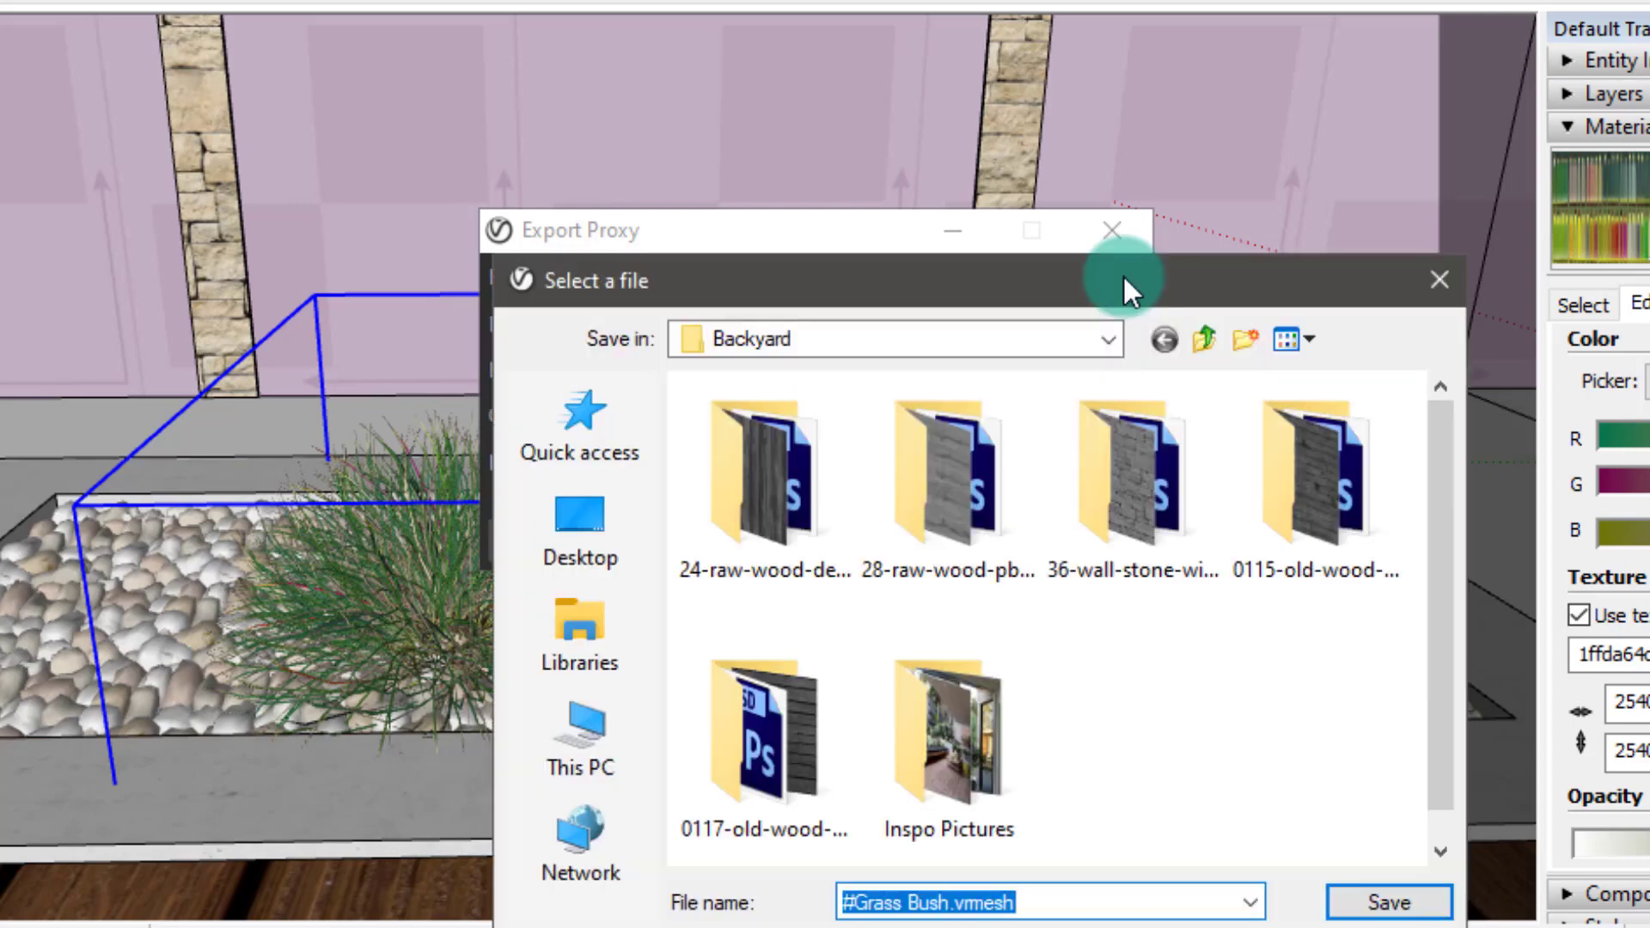
drag(1085, 275, 841, 82)
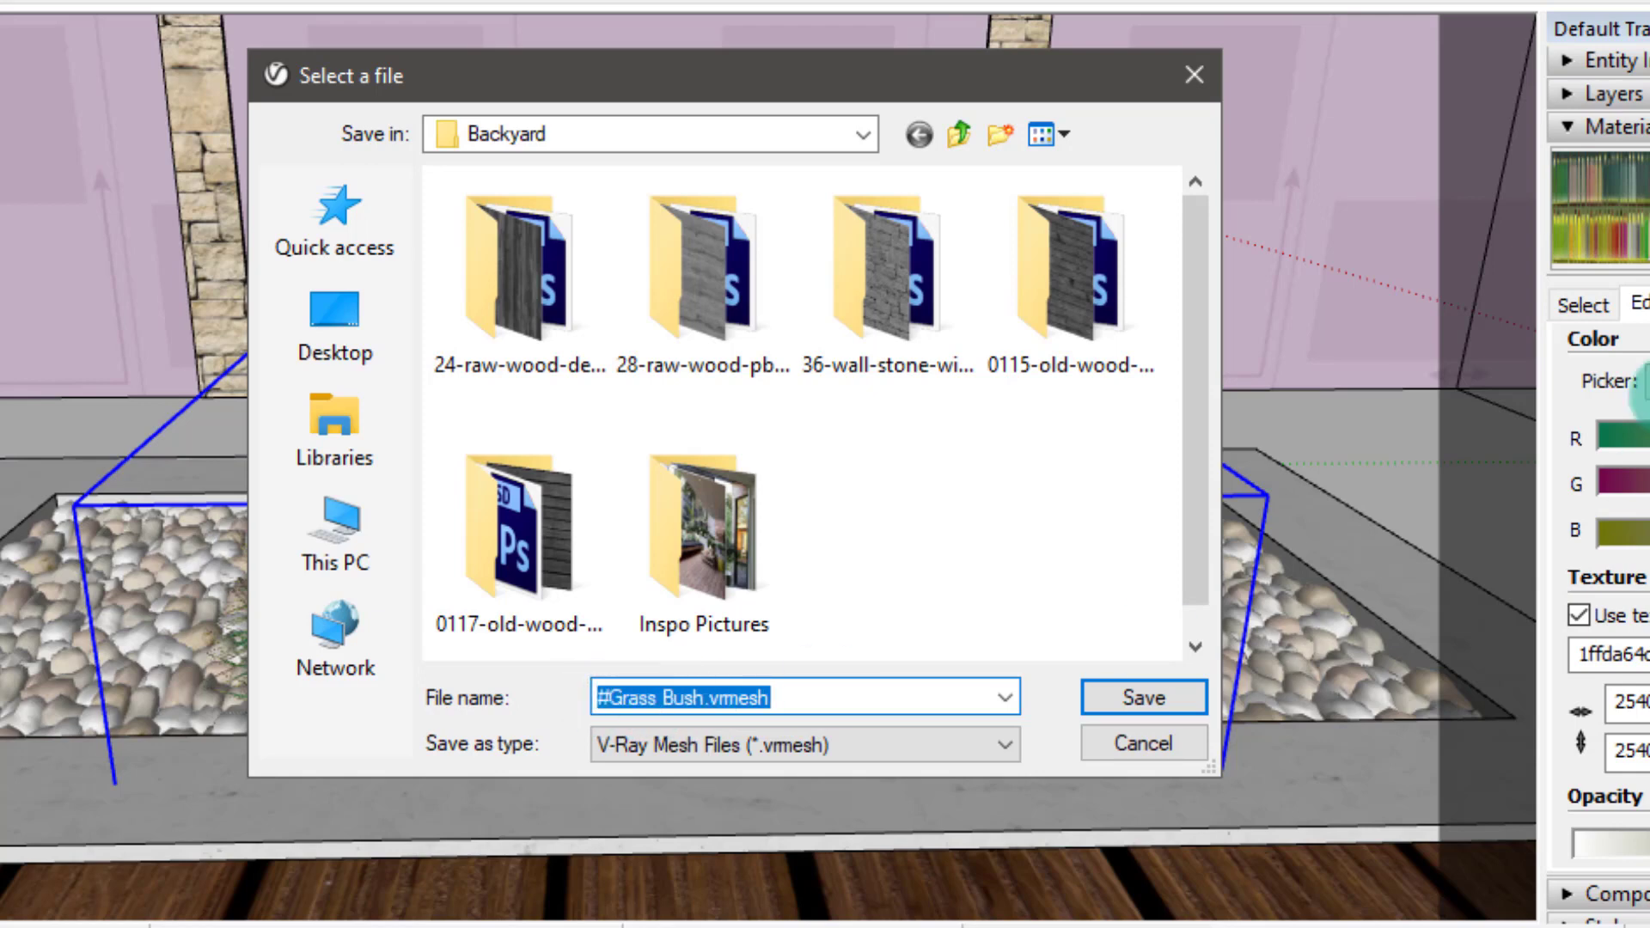
click(1137, 691)
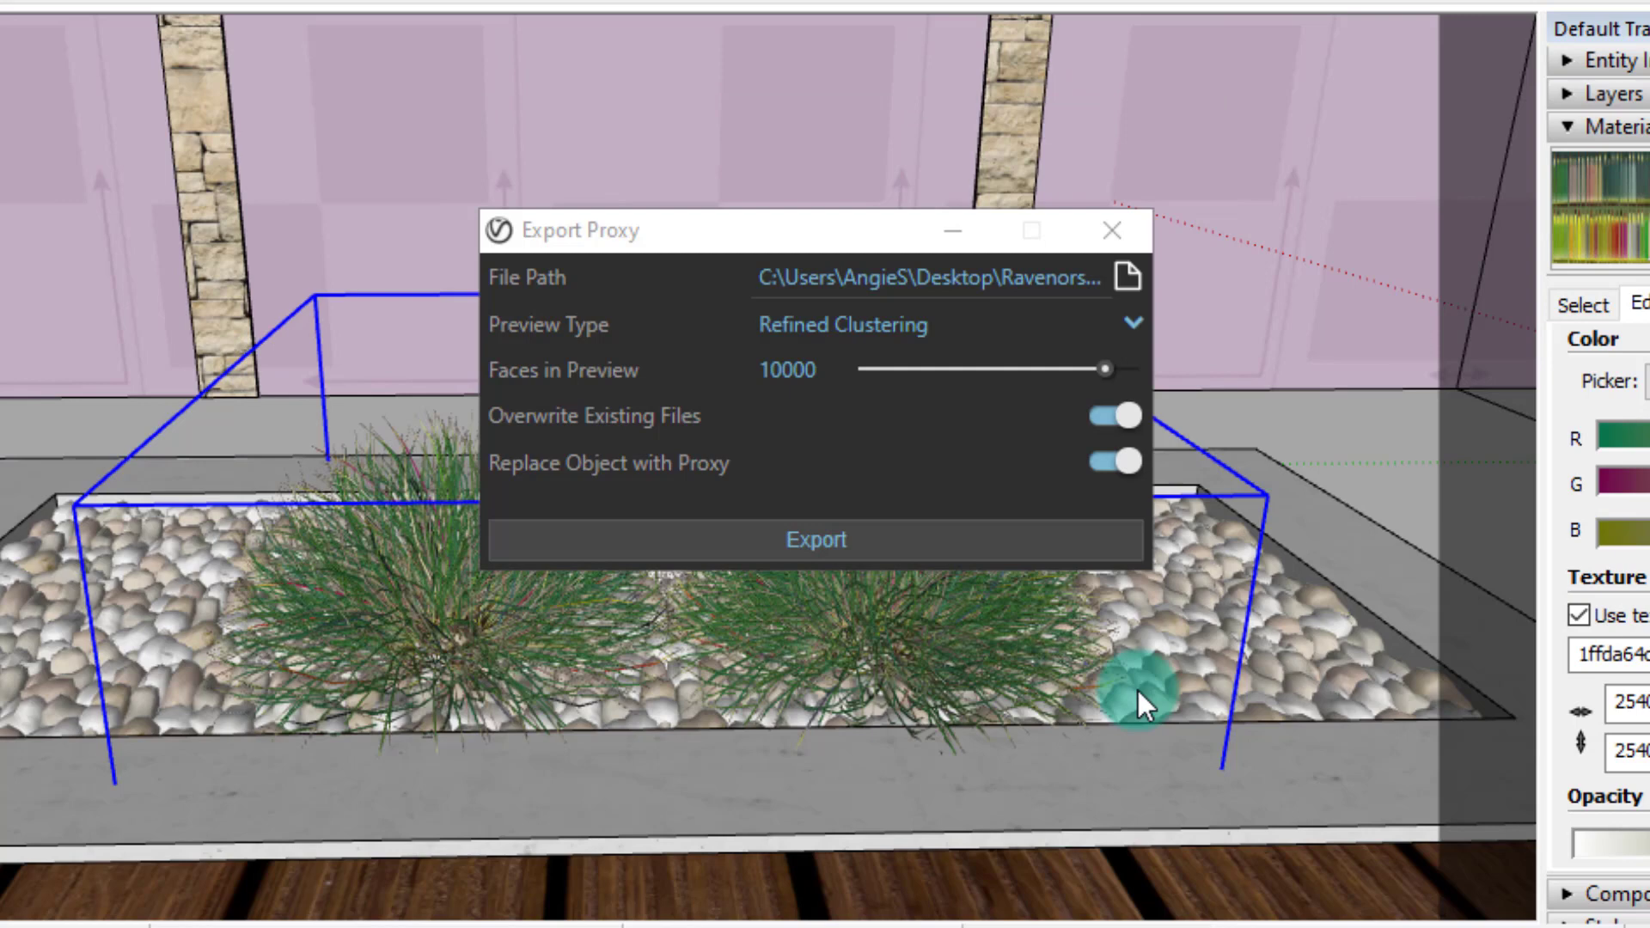
Set the proxy preview to 1000 faces with Refined Clustering and export it, overwriting existing files and replacing the grass bush with the proxy.
click(861, 326)
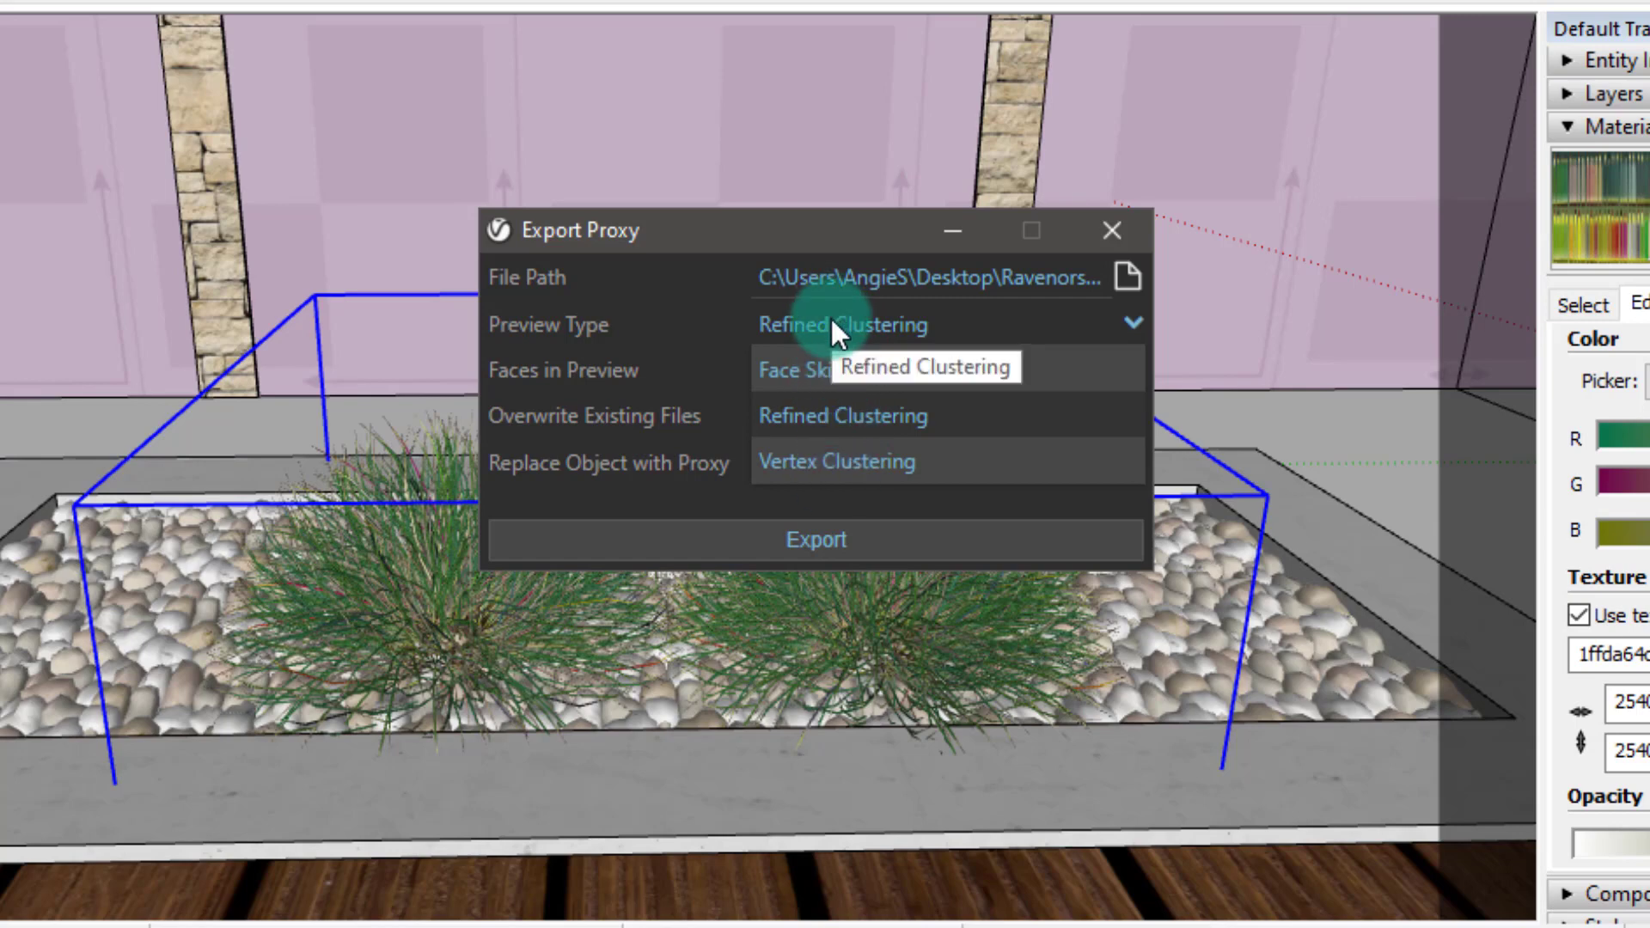
click(832, 325)
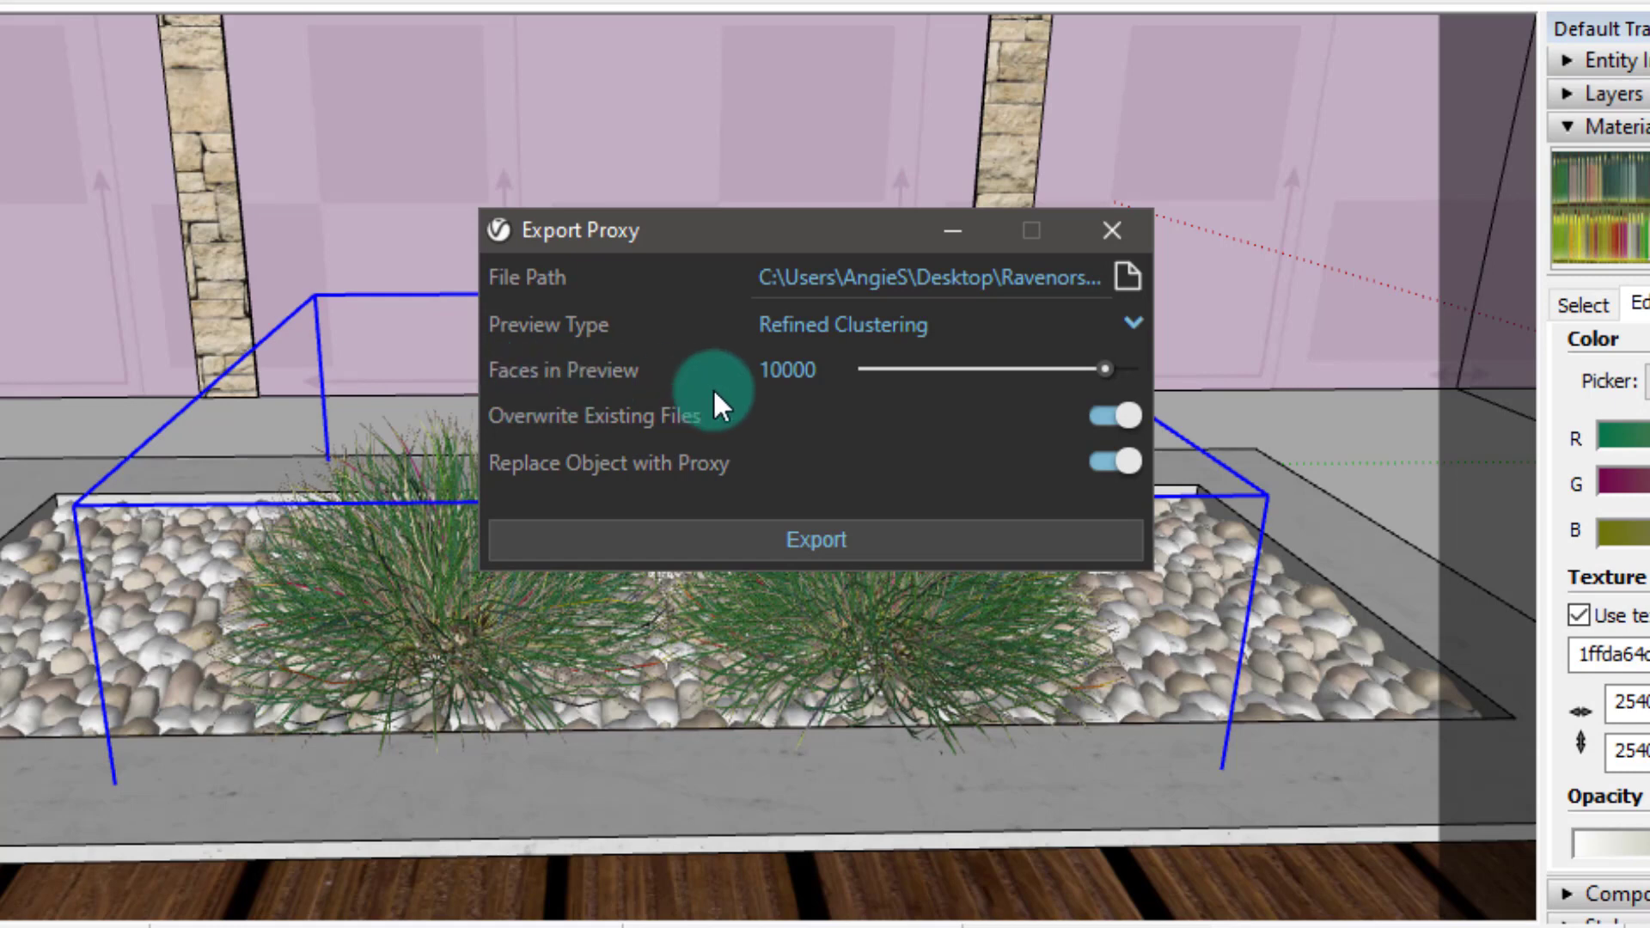
click(781, 370)
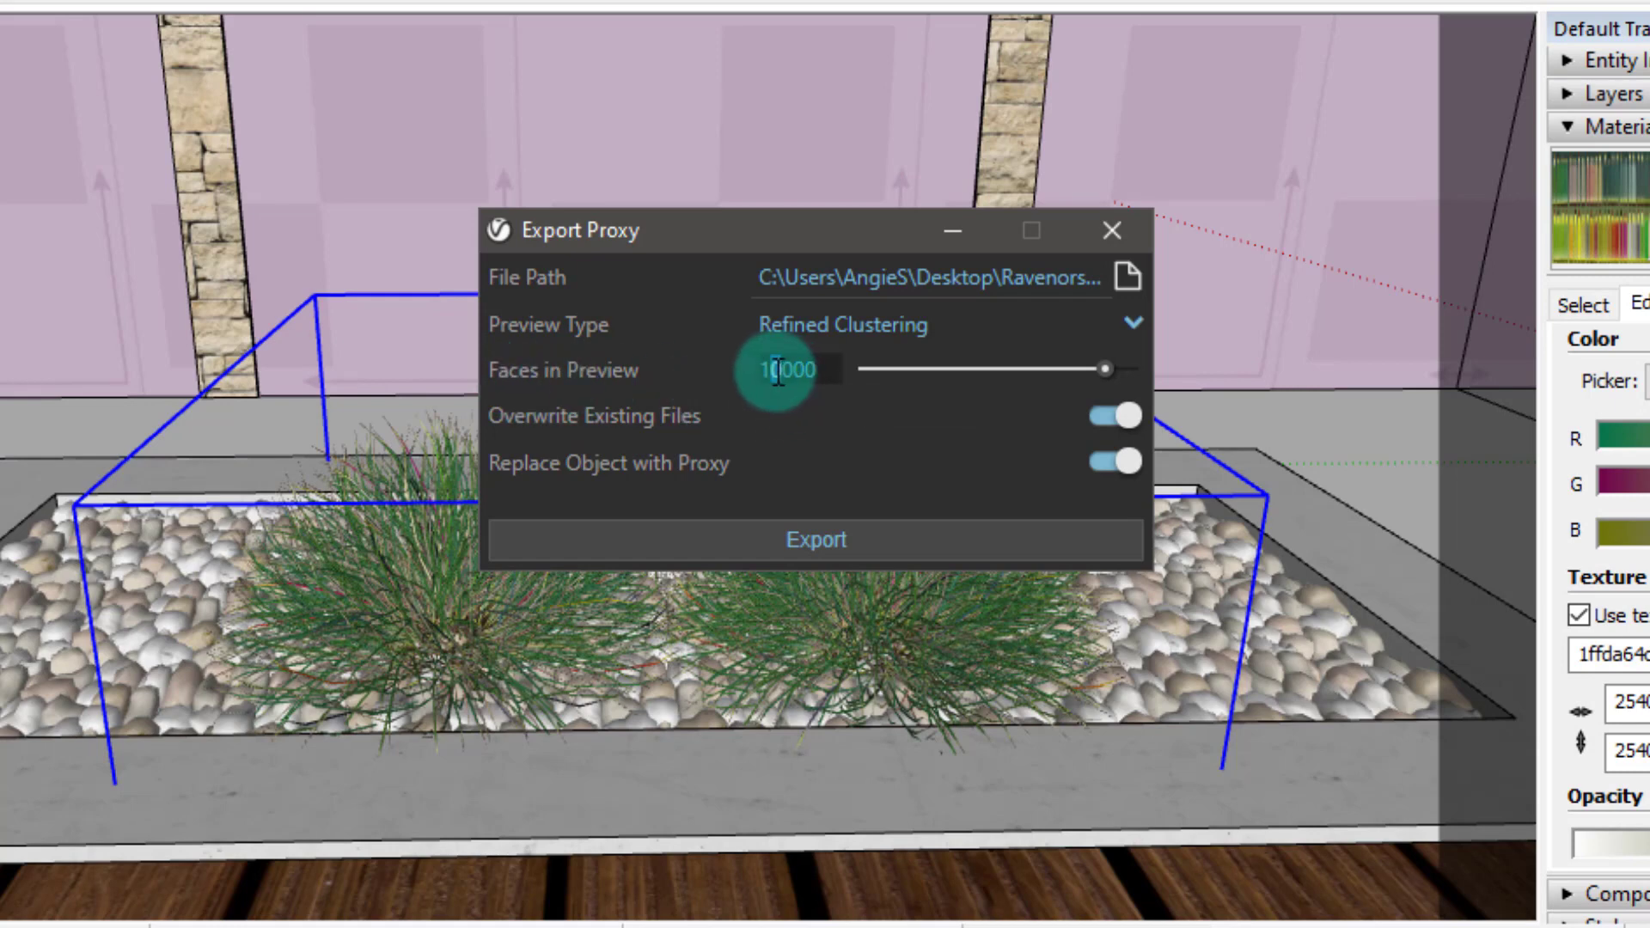
drag(778, 372, 778, 418)
key(BackSpace)
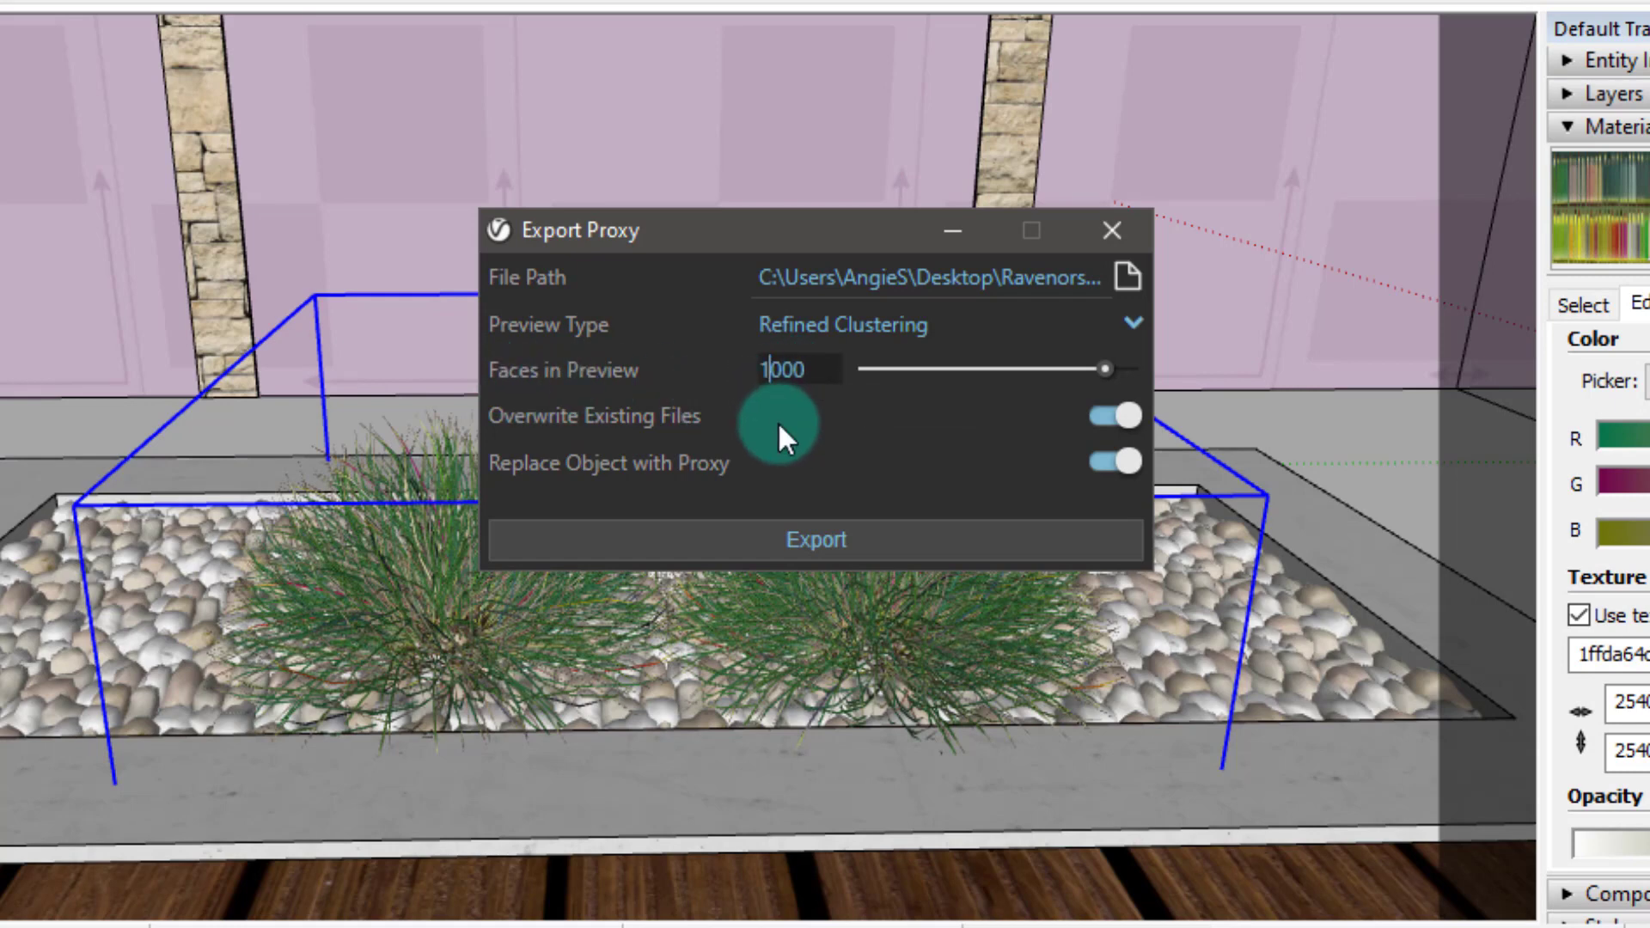
key(Return)
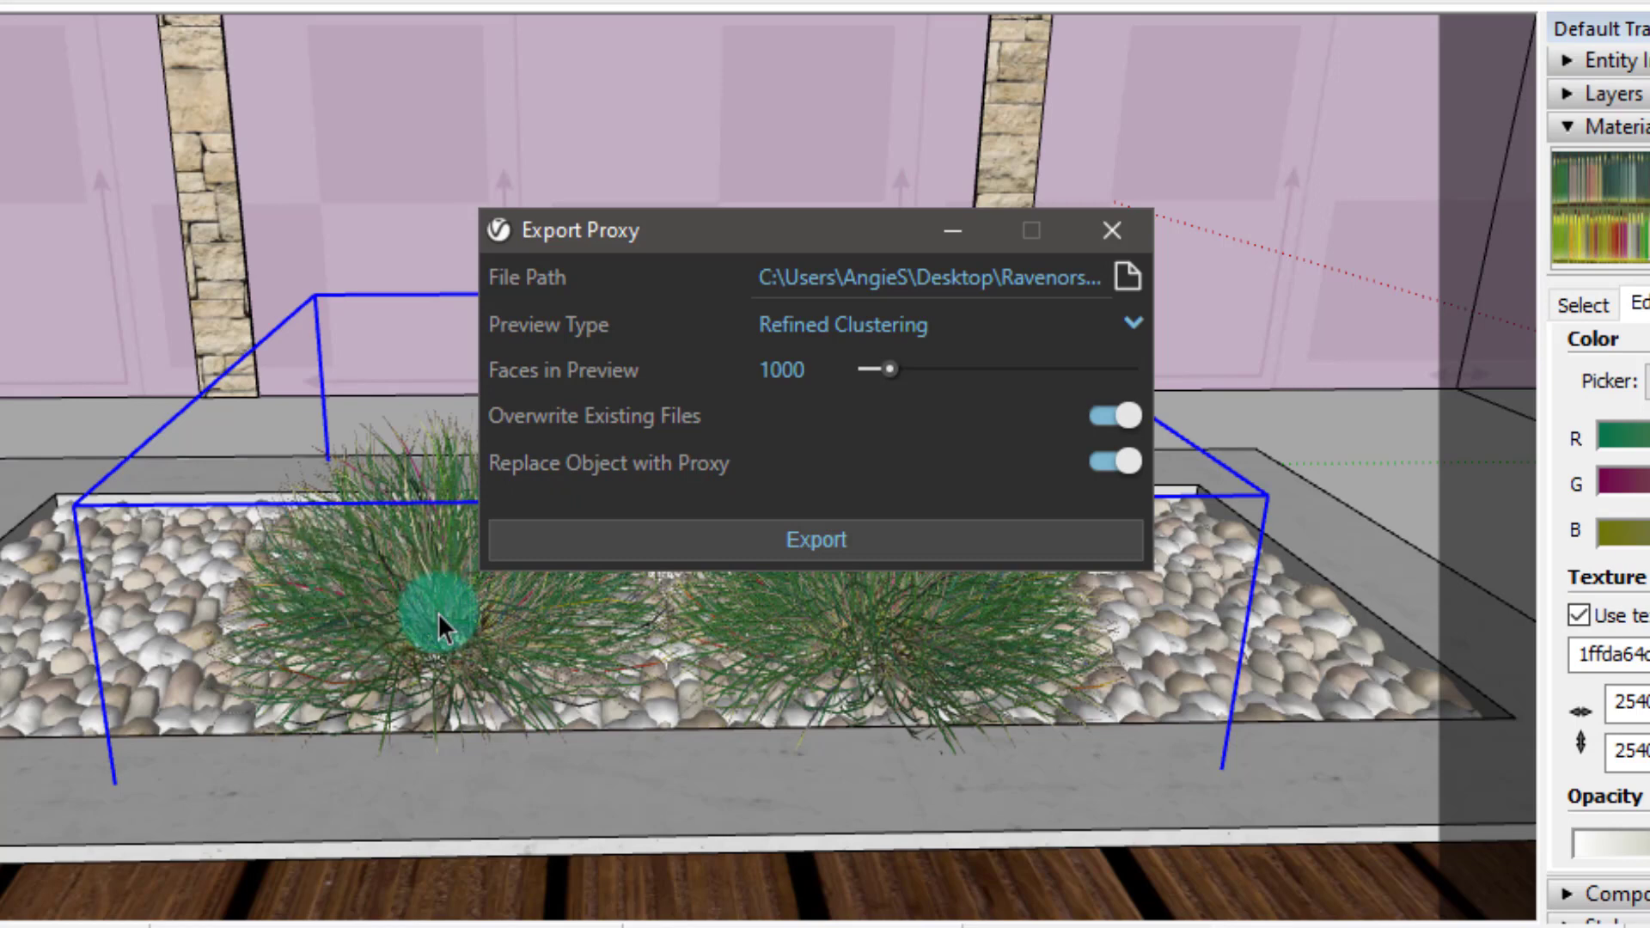
click(1122, 465)
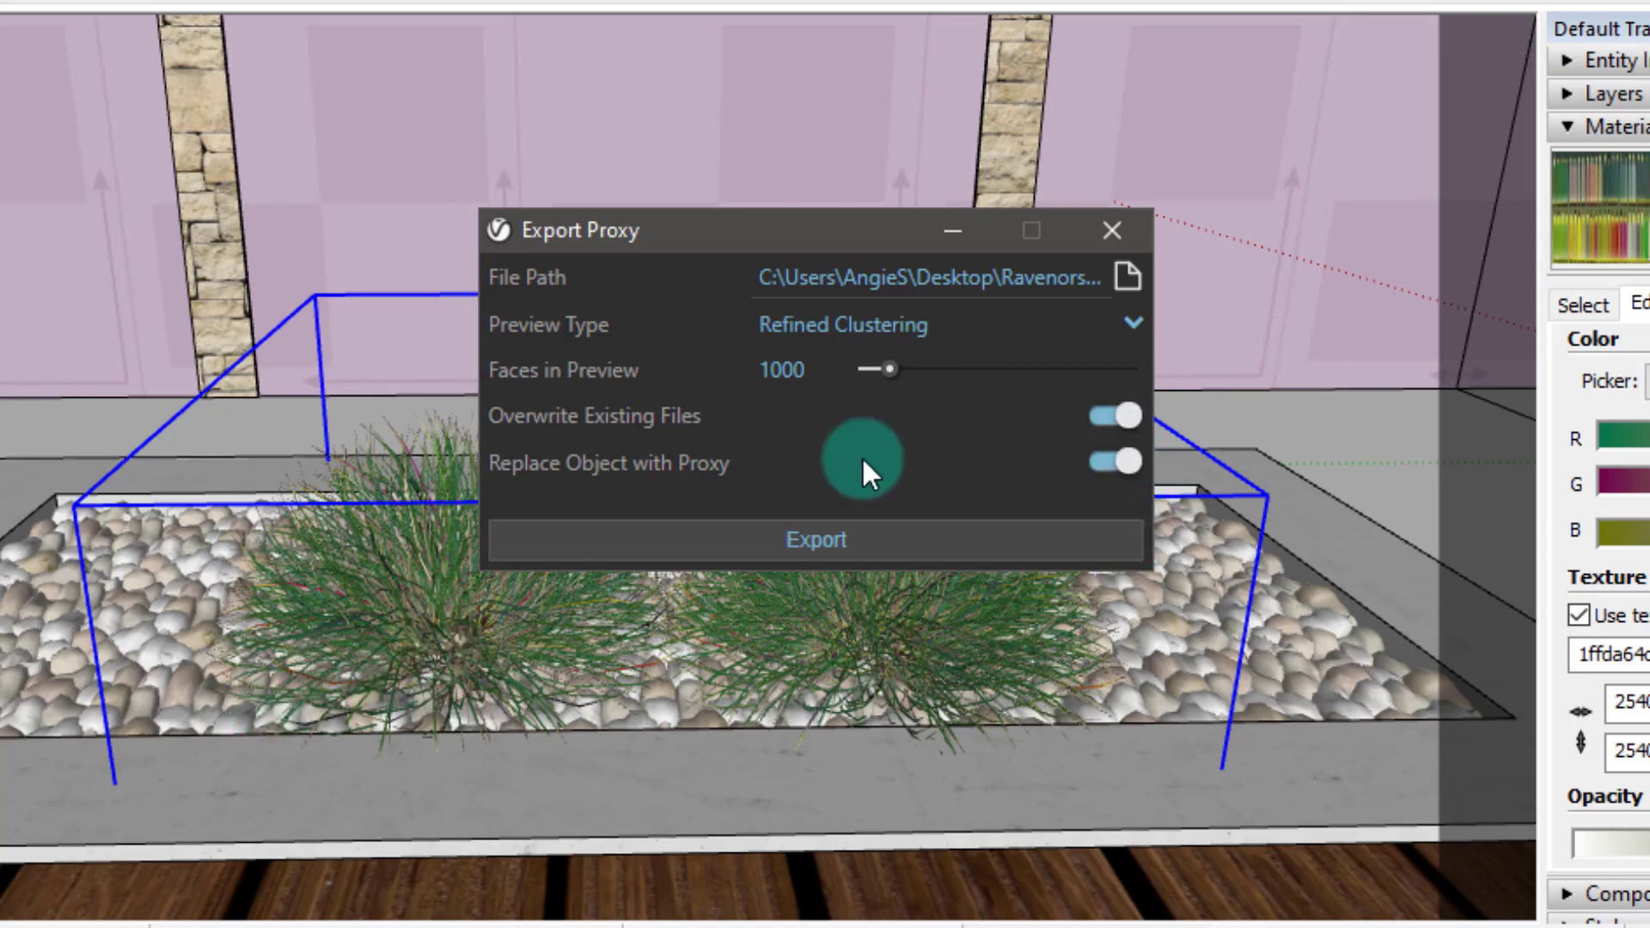
click(811, 531)
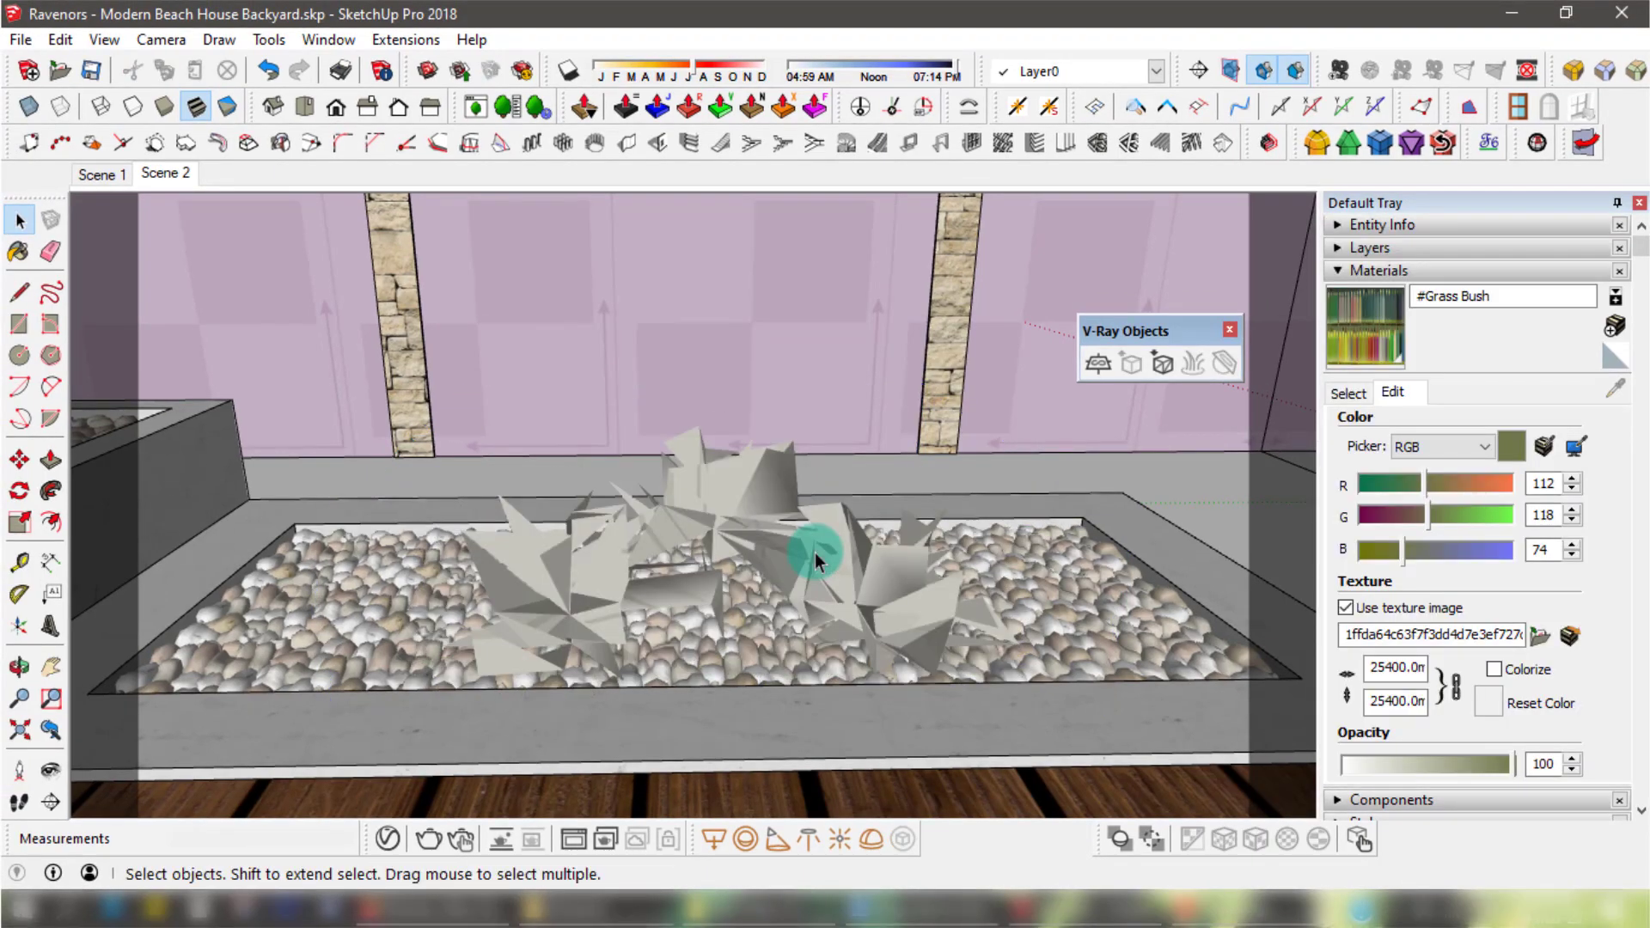
Dock the V-Ray Objects tools back beside the other V-Ray tools and select the grass bush proxy in the planter.
drag(1139, 331, 983, 829)
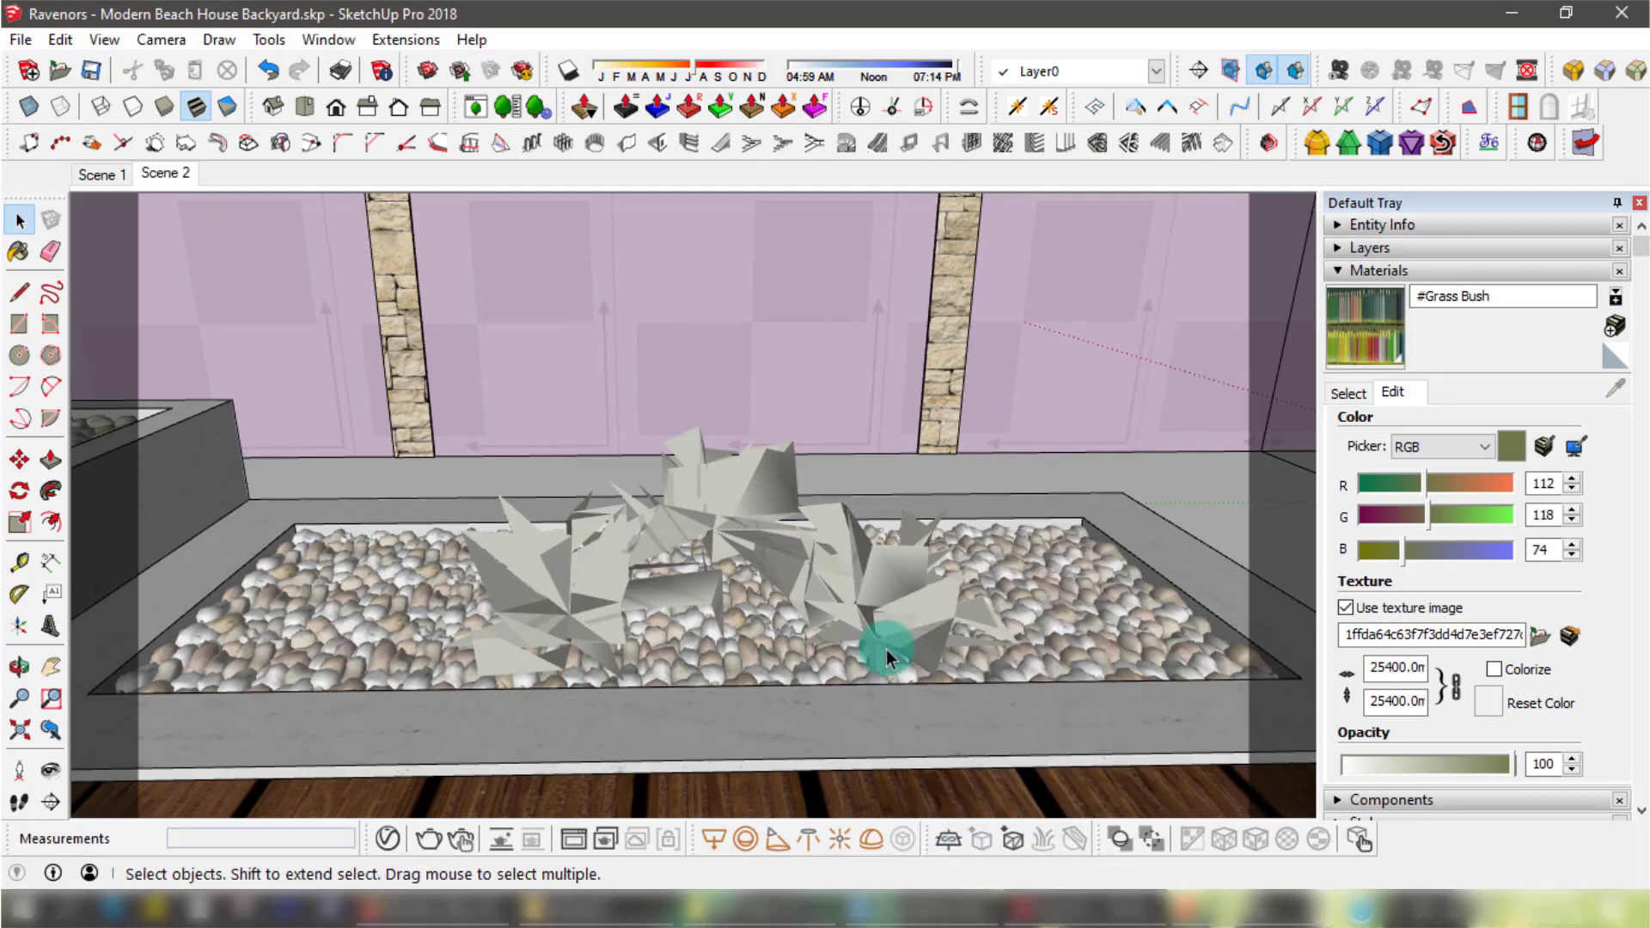
click(886, 610)
middle_drag(920, 604, 894, 626)
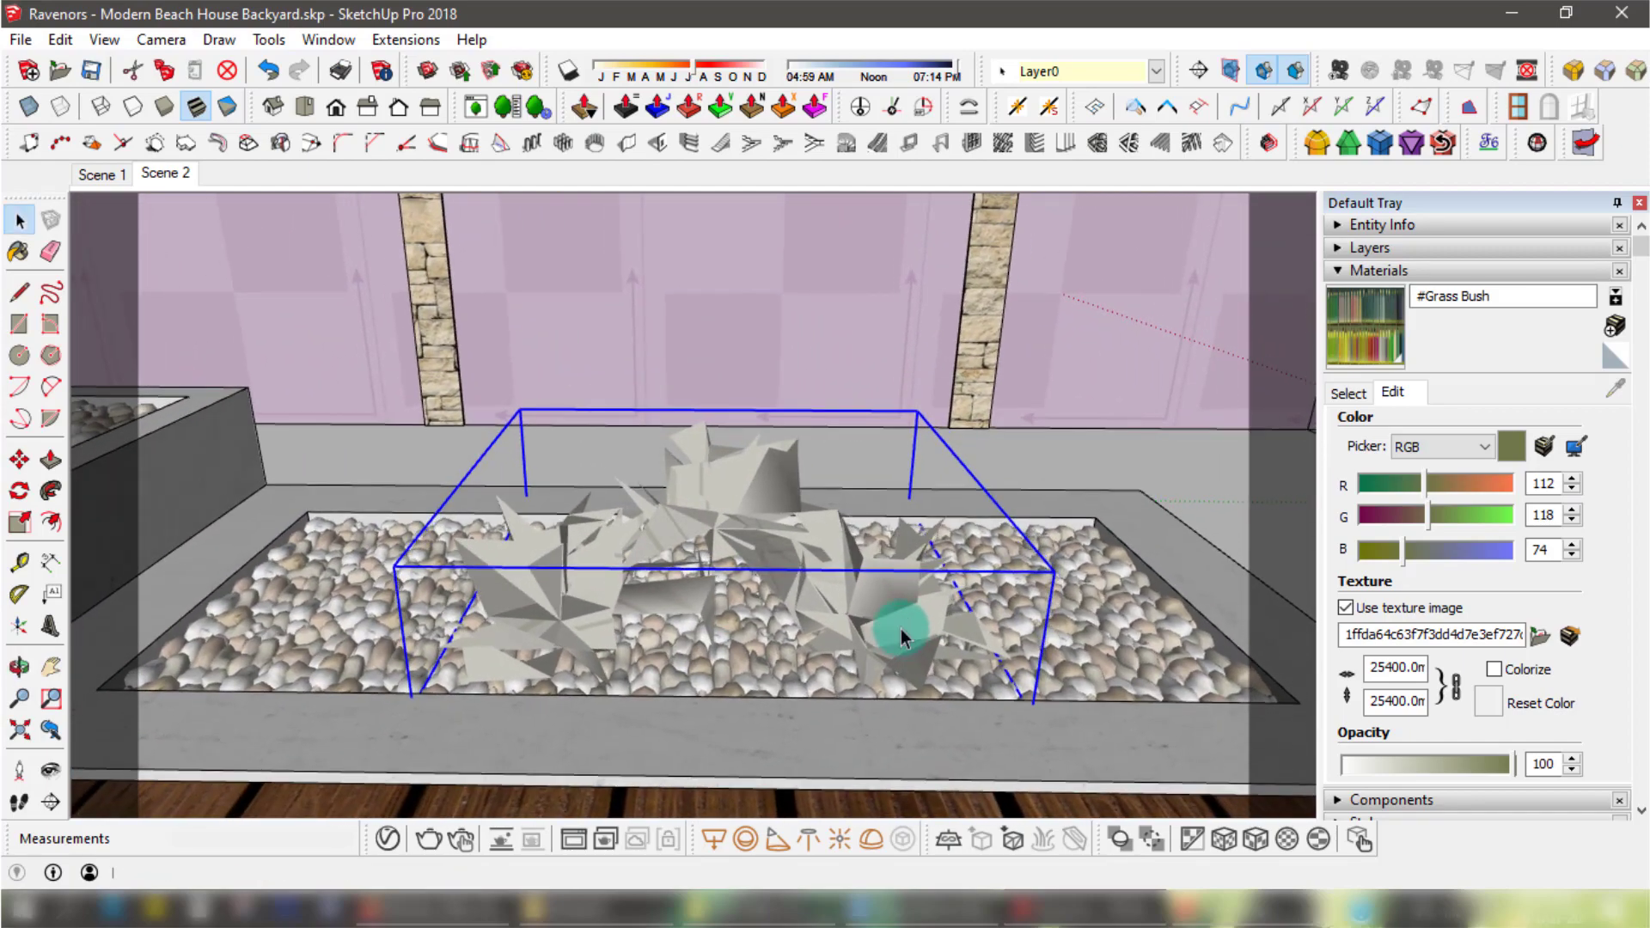
scroll(894, 602, up, 5)
middle_drag(757, 583, 870, 563)
scroll(688, 564, down, 5)
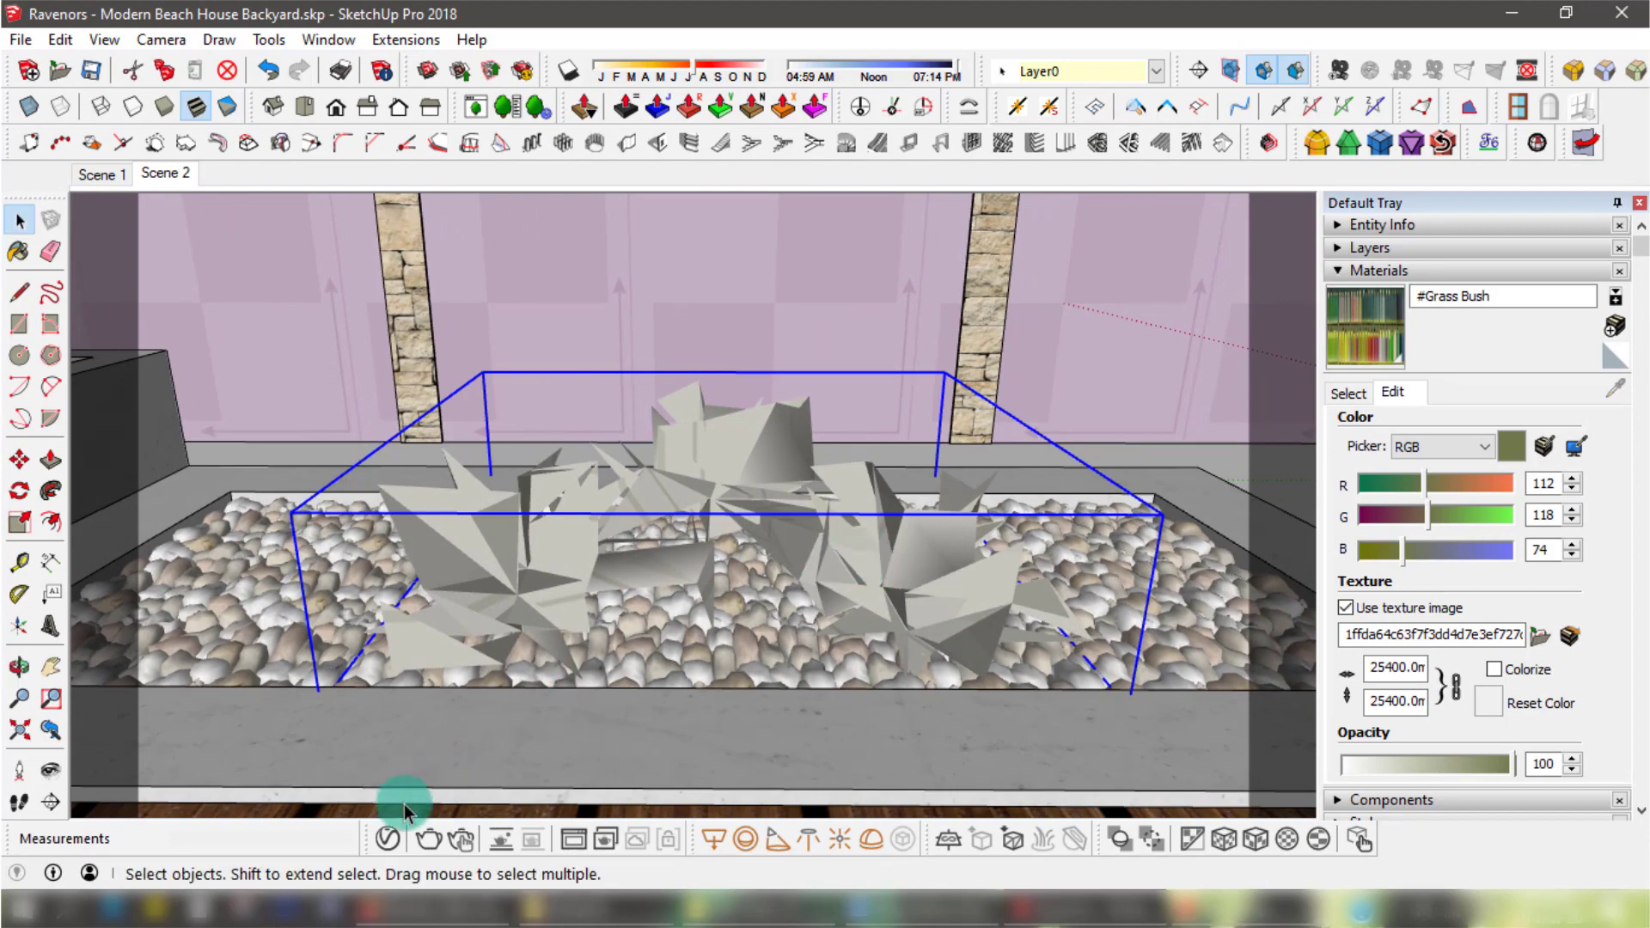
Open the grass bush proxy's mesh parameters in the V-Ray Asset Editor and expand its Animation settings.
click(385, 839)
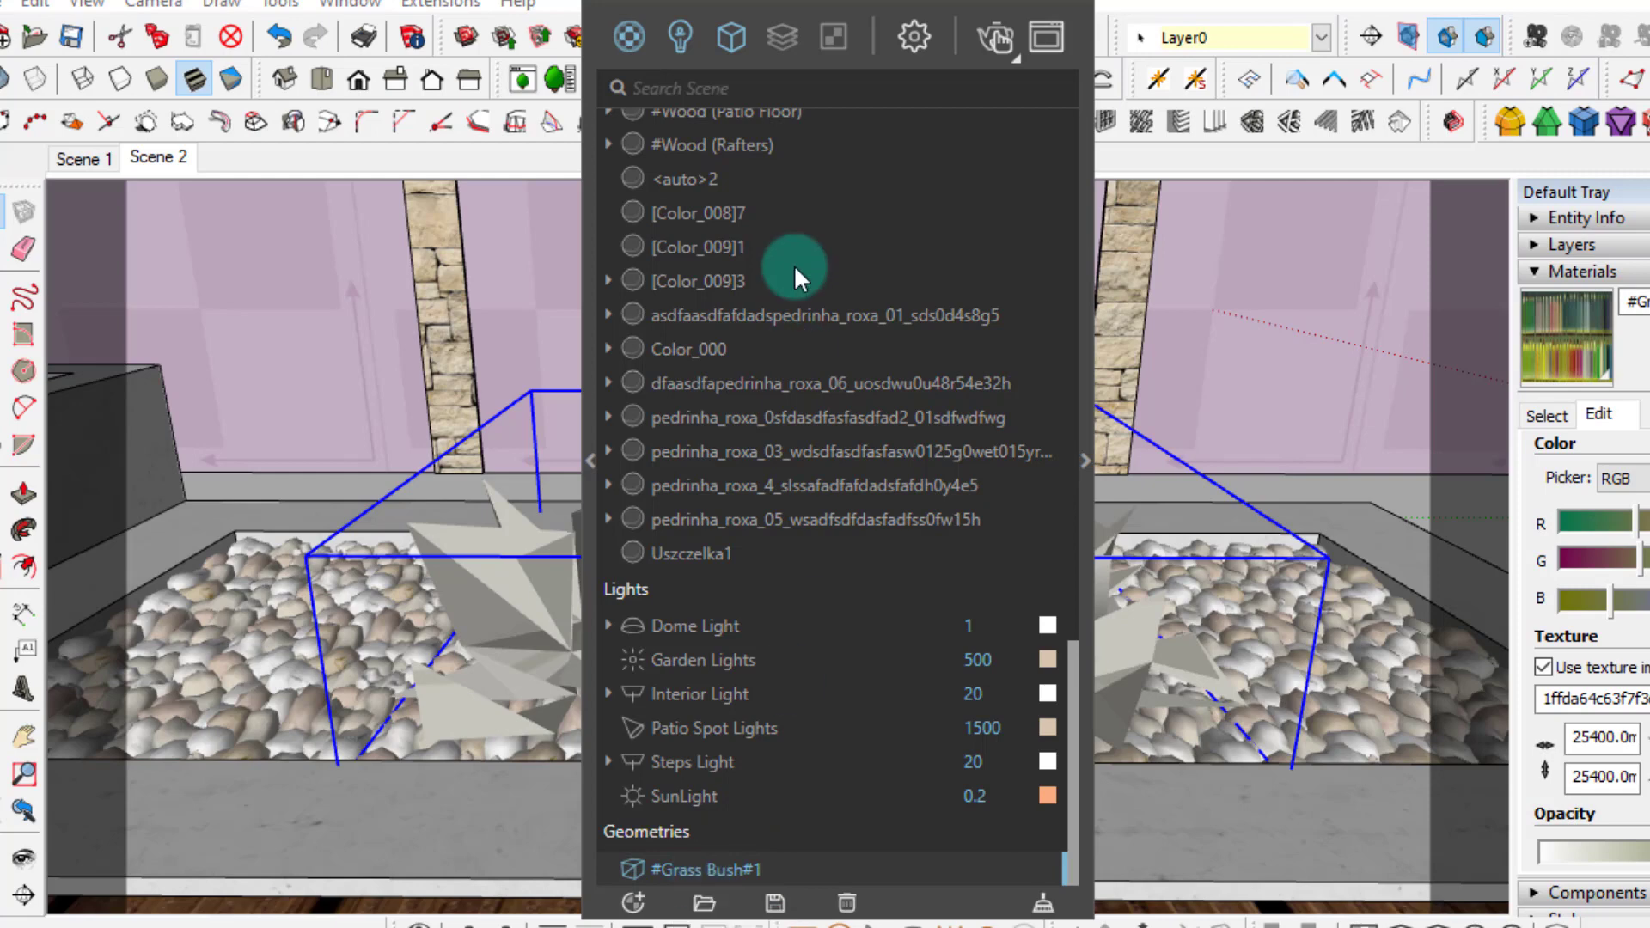
click(729, 43)
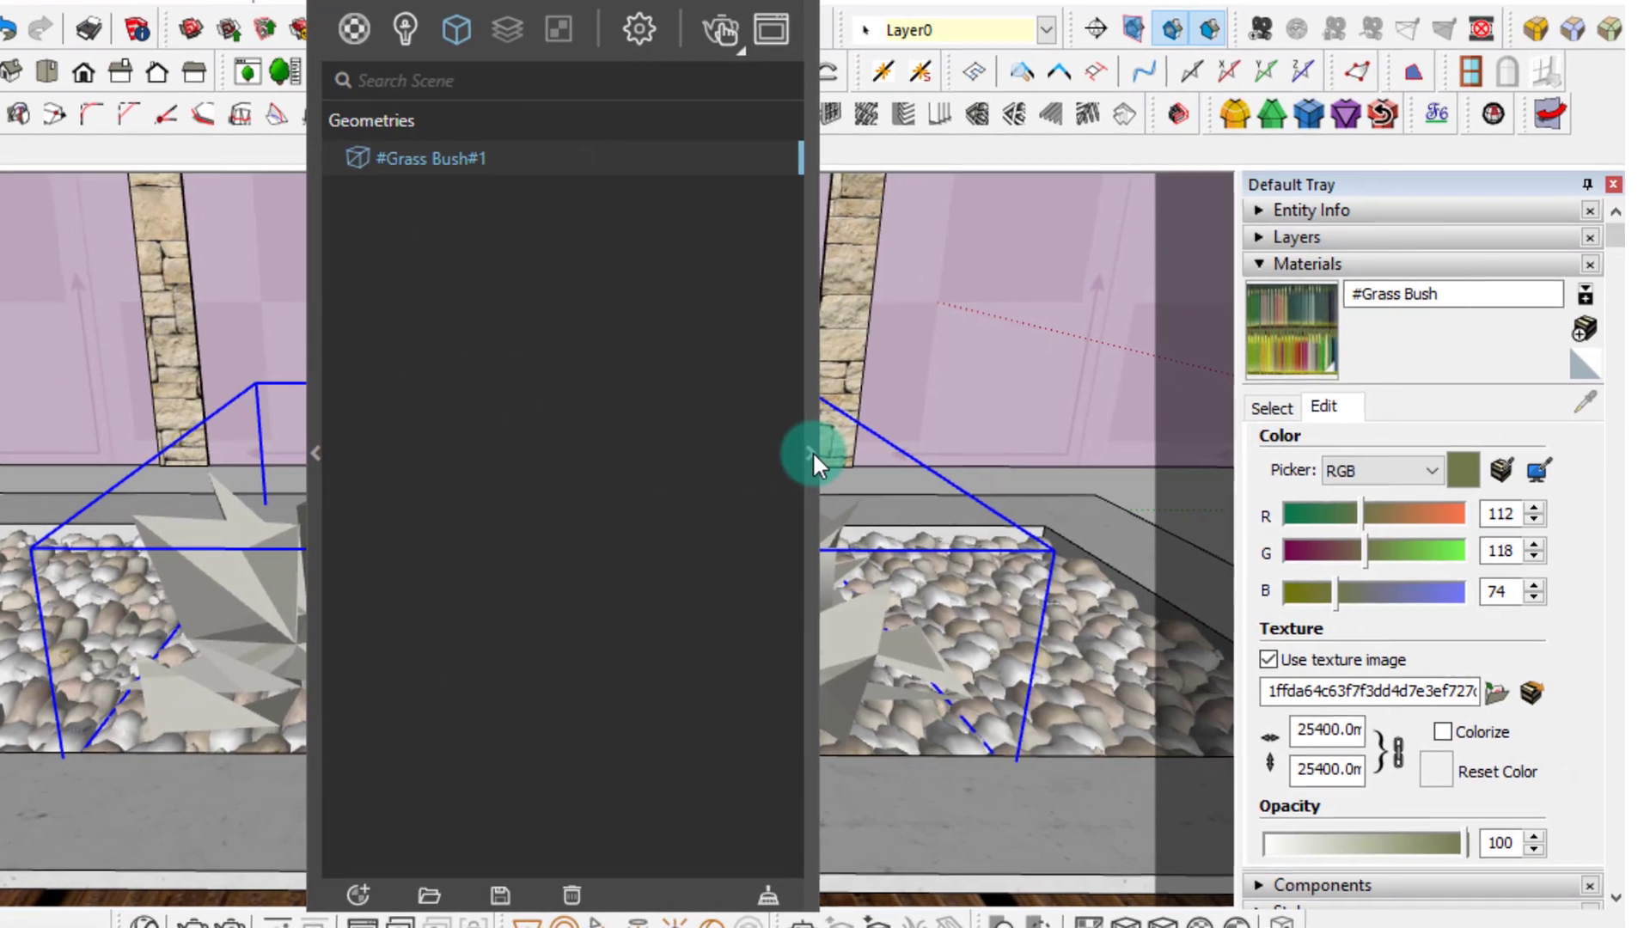
click(1085, 460)
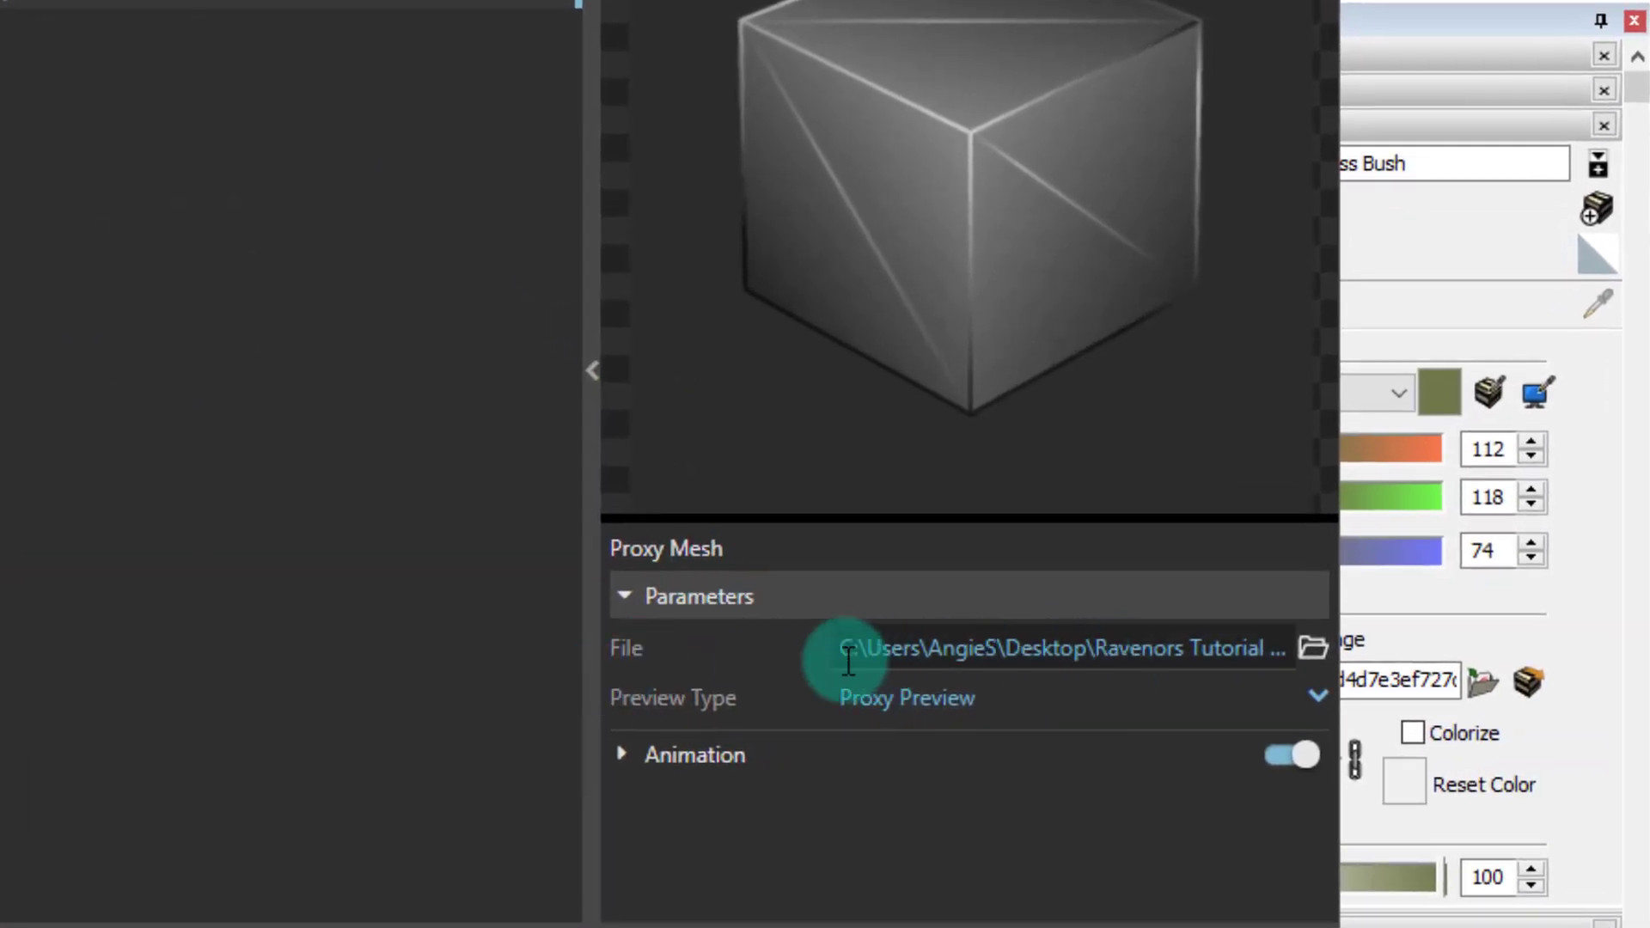
click(931, 693)
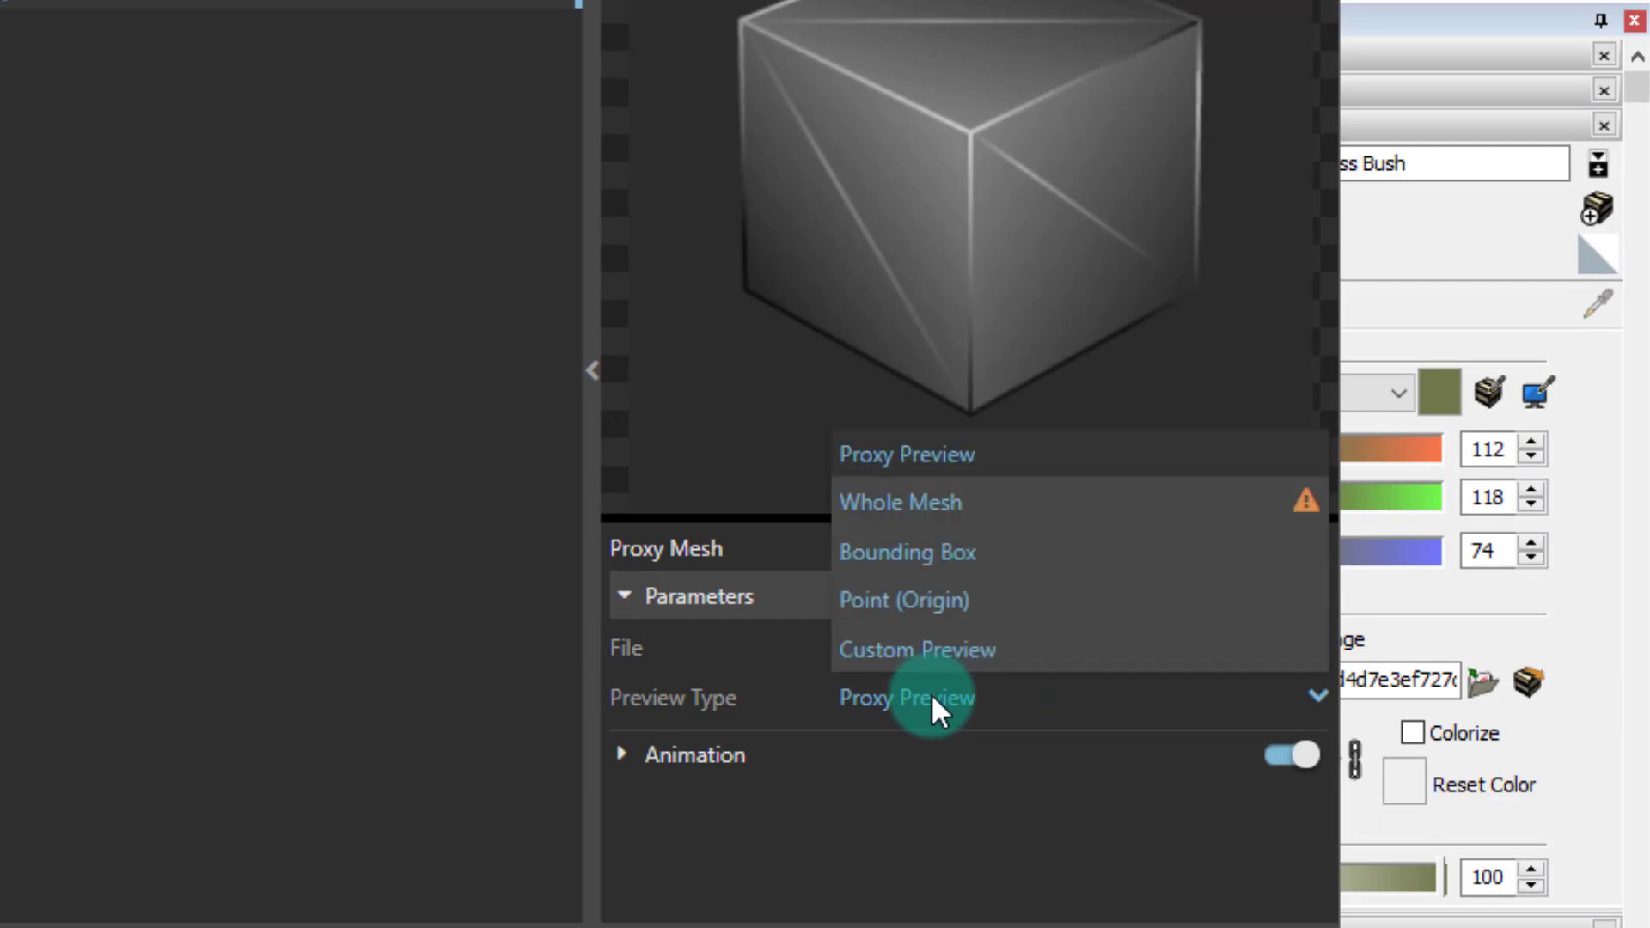
click(884, 770)
click(894, 767)
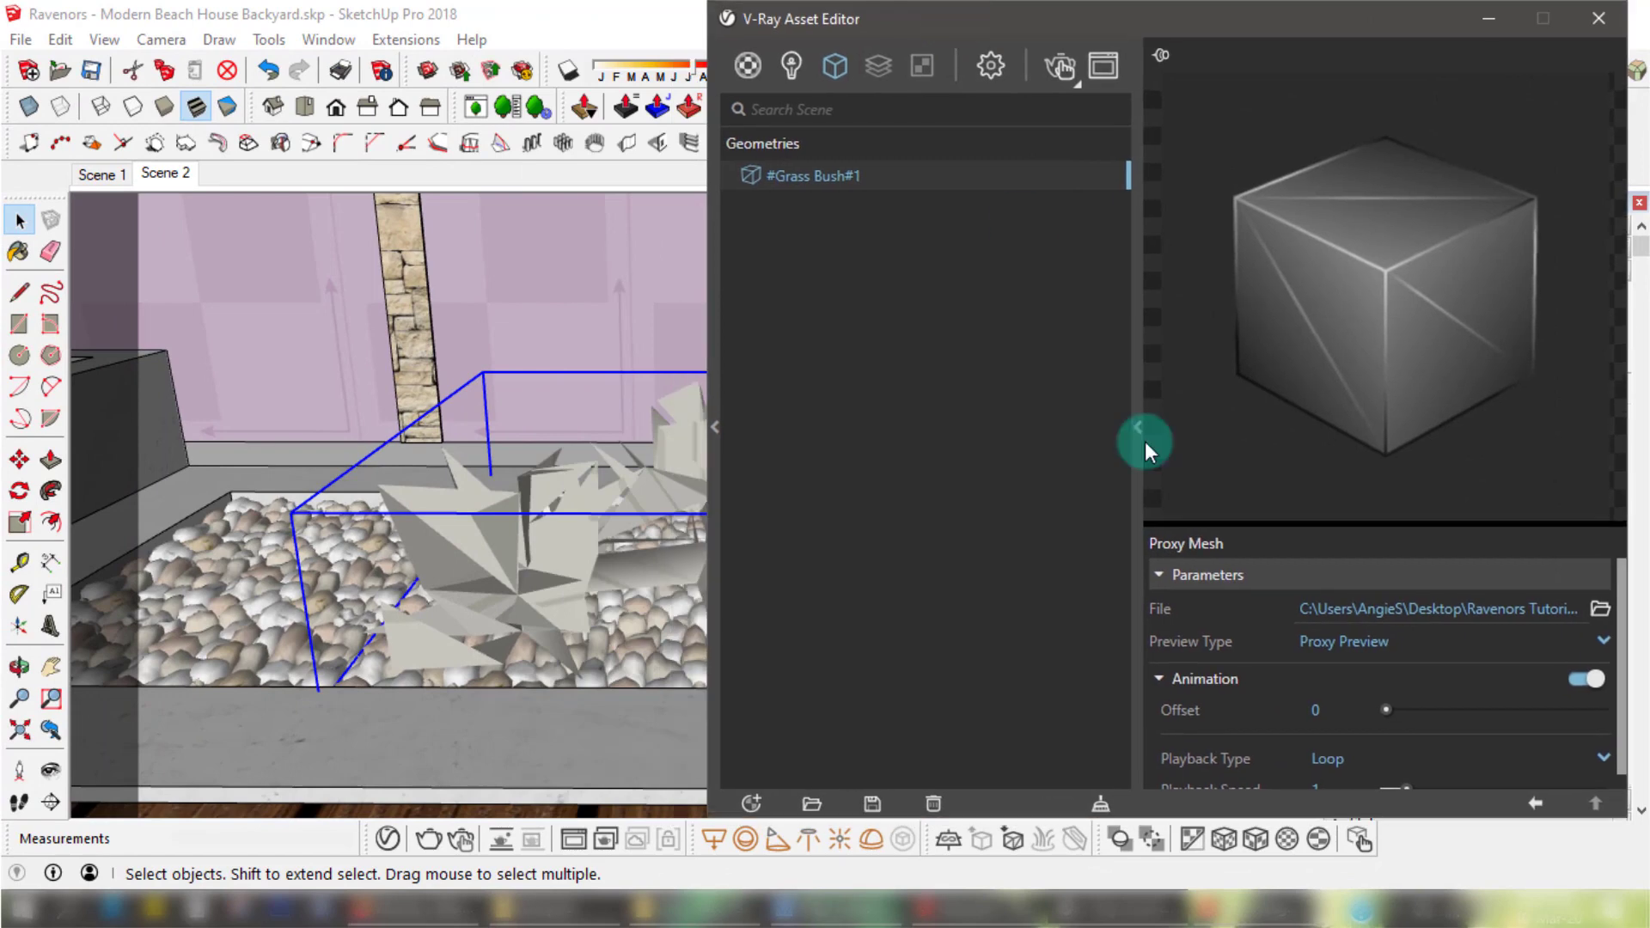
Set the grass bush proxy's preview type to Bounding Box and uncover the model to view it.
click(1333, 644)
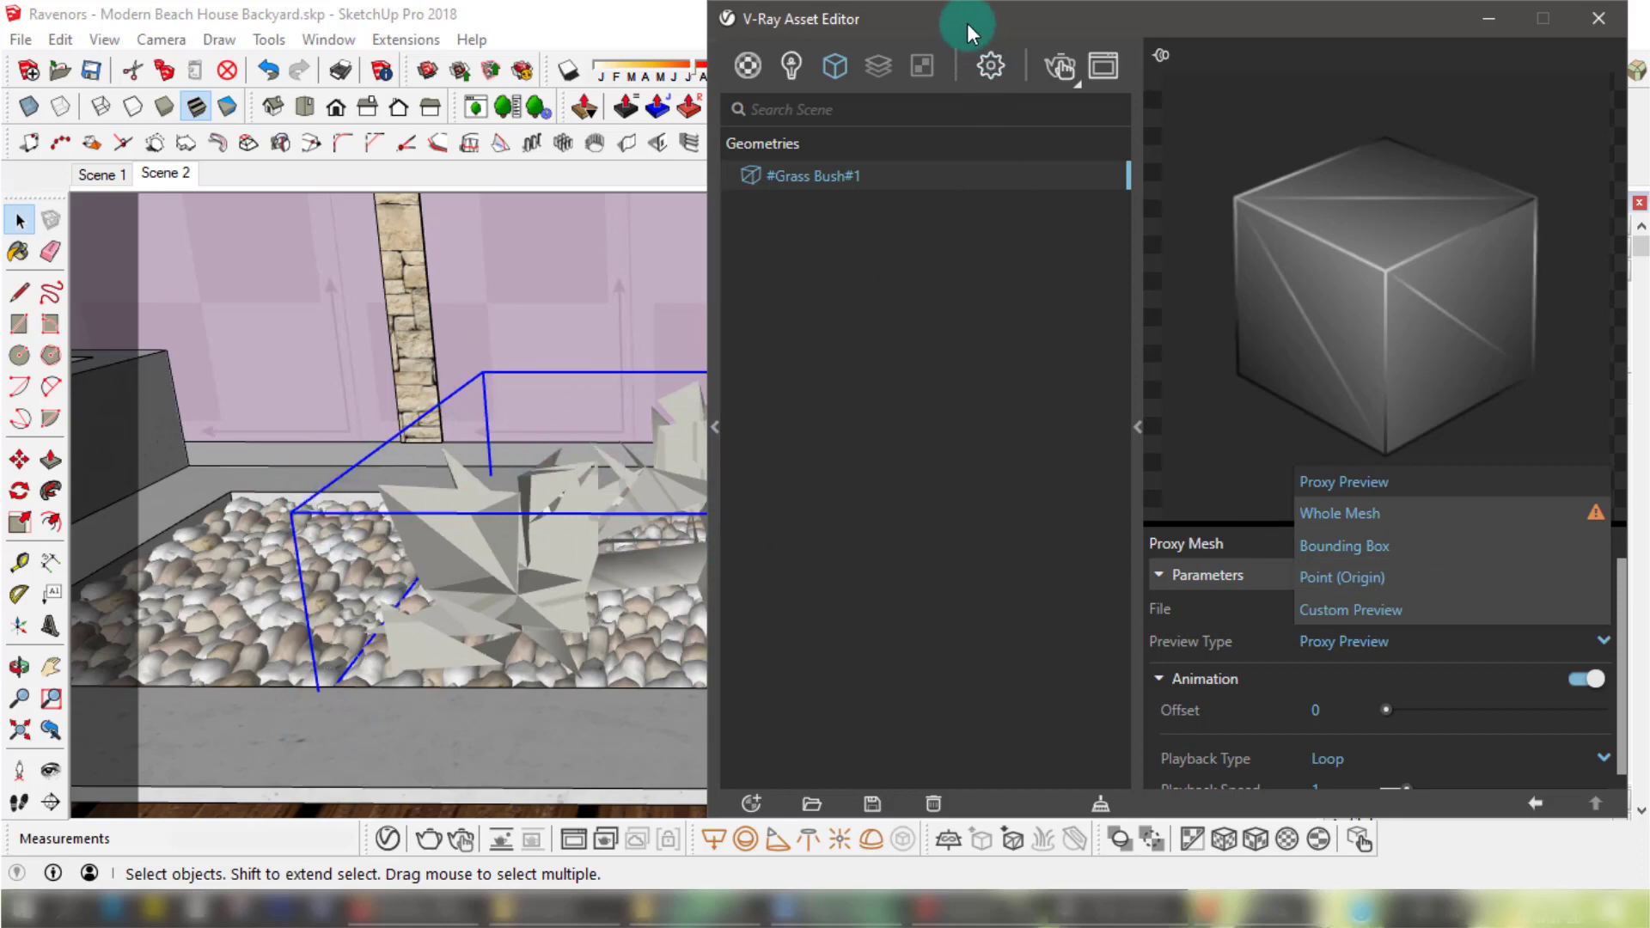
mouse_move(980, 25)
mouse_down()
mouse_move(1315, 18)
mouse_move(986, 69)
mouse_move(807, 18)
mouse_move(851, 18)
mouse_up()
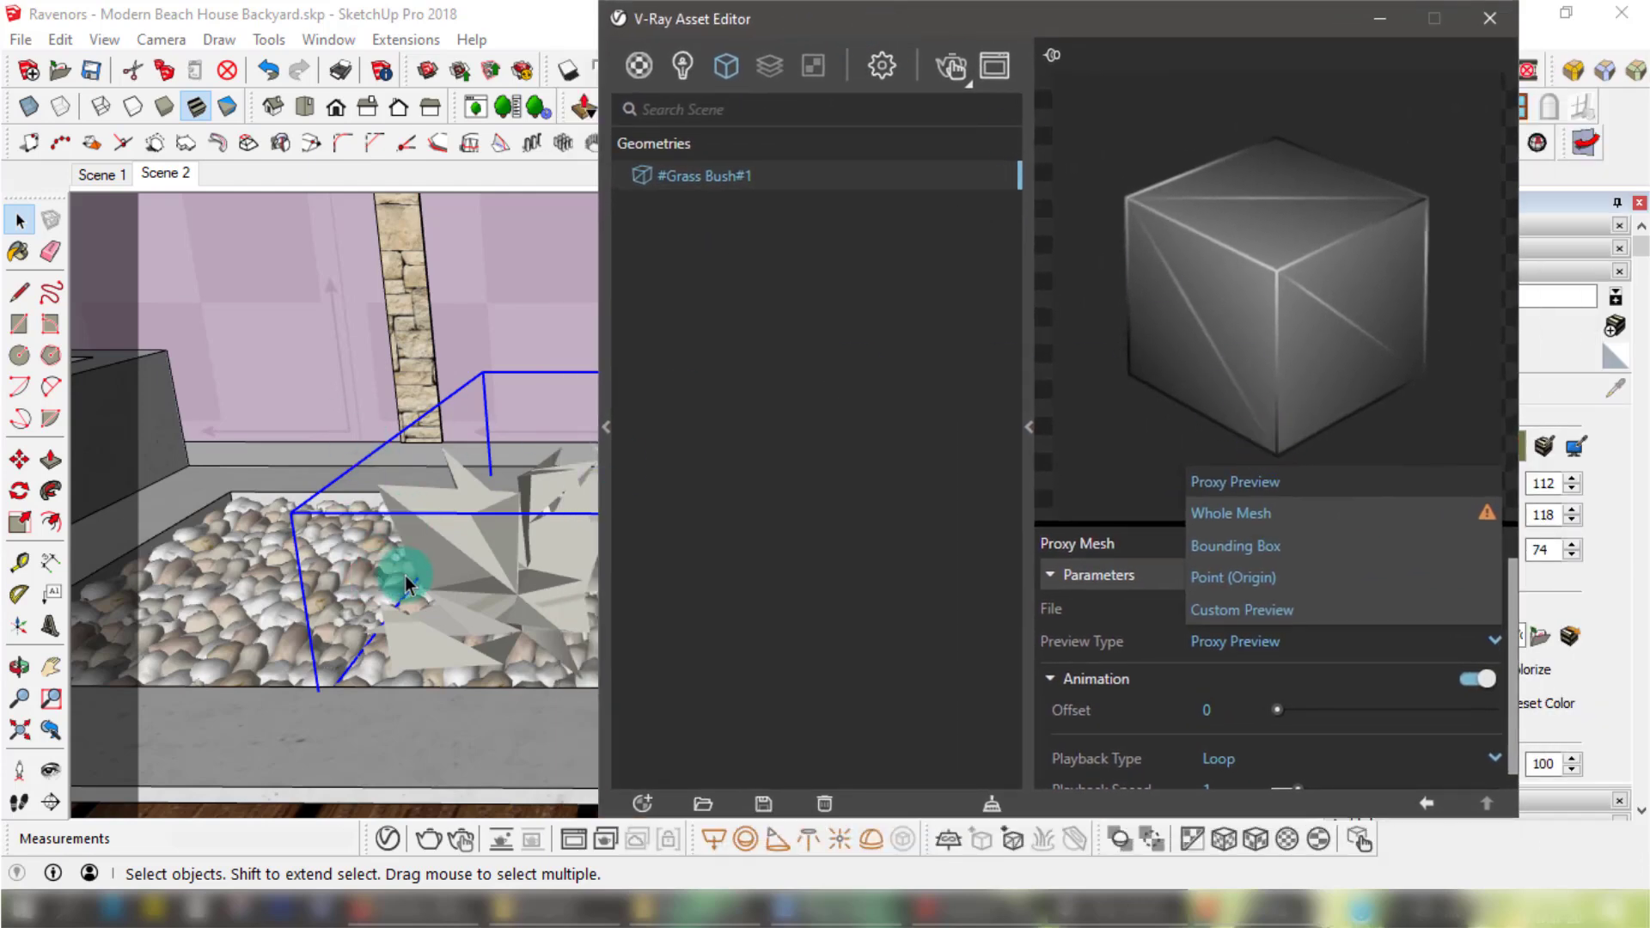
click(1243, 545)
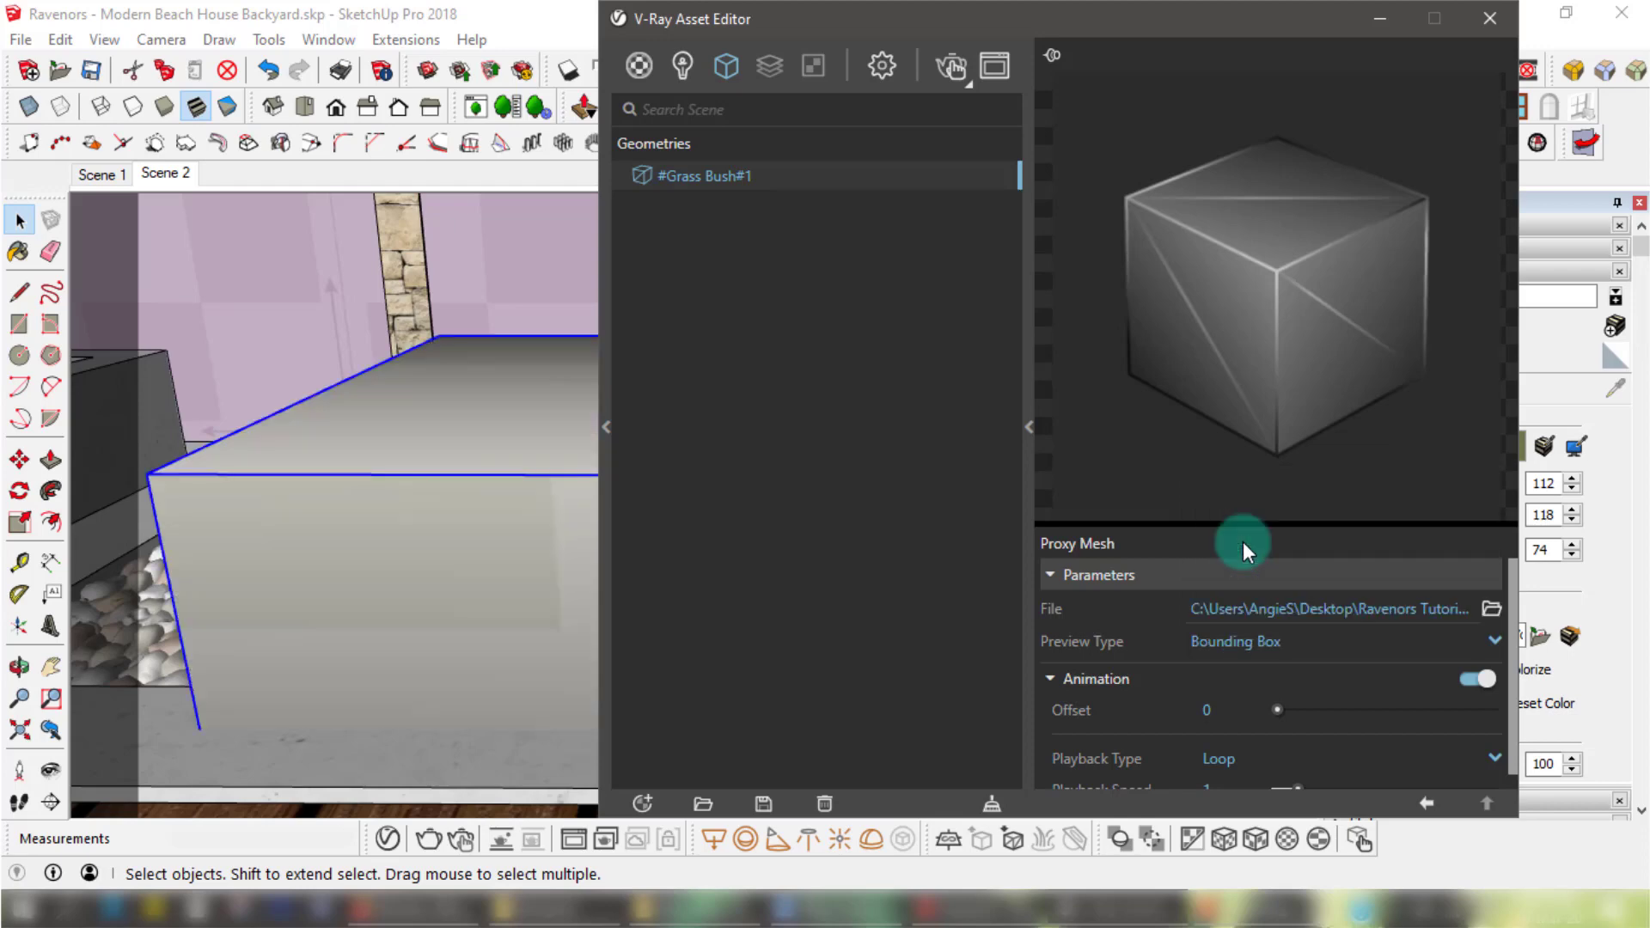
drag(969, 17, 1024, 601)
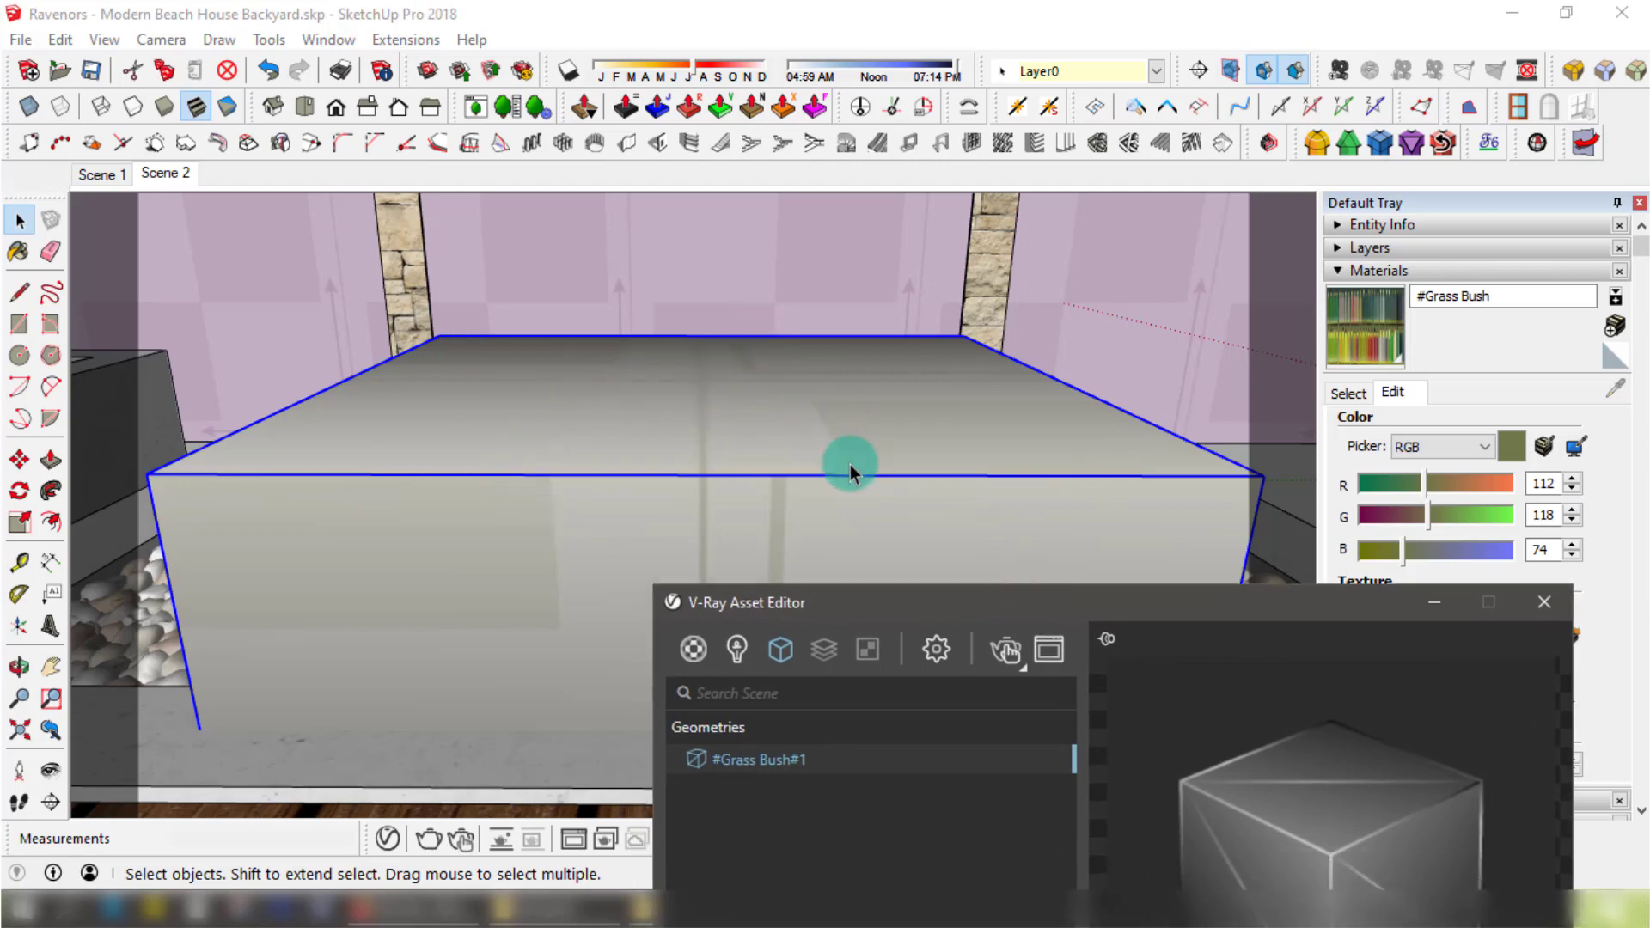
Set the proxy's preview type to Point (Origin) and select and deselect the proxy in the model to inspect its marker.
drag(1022, 603, 1052, 66)
click(1293, 698)
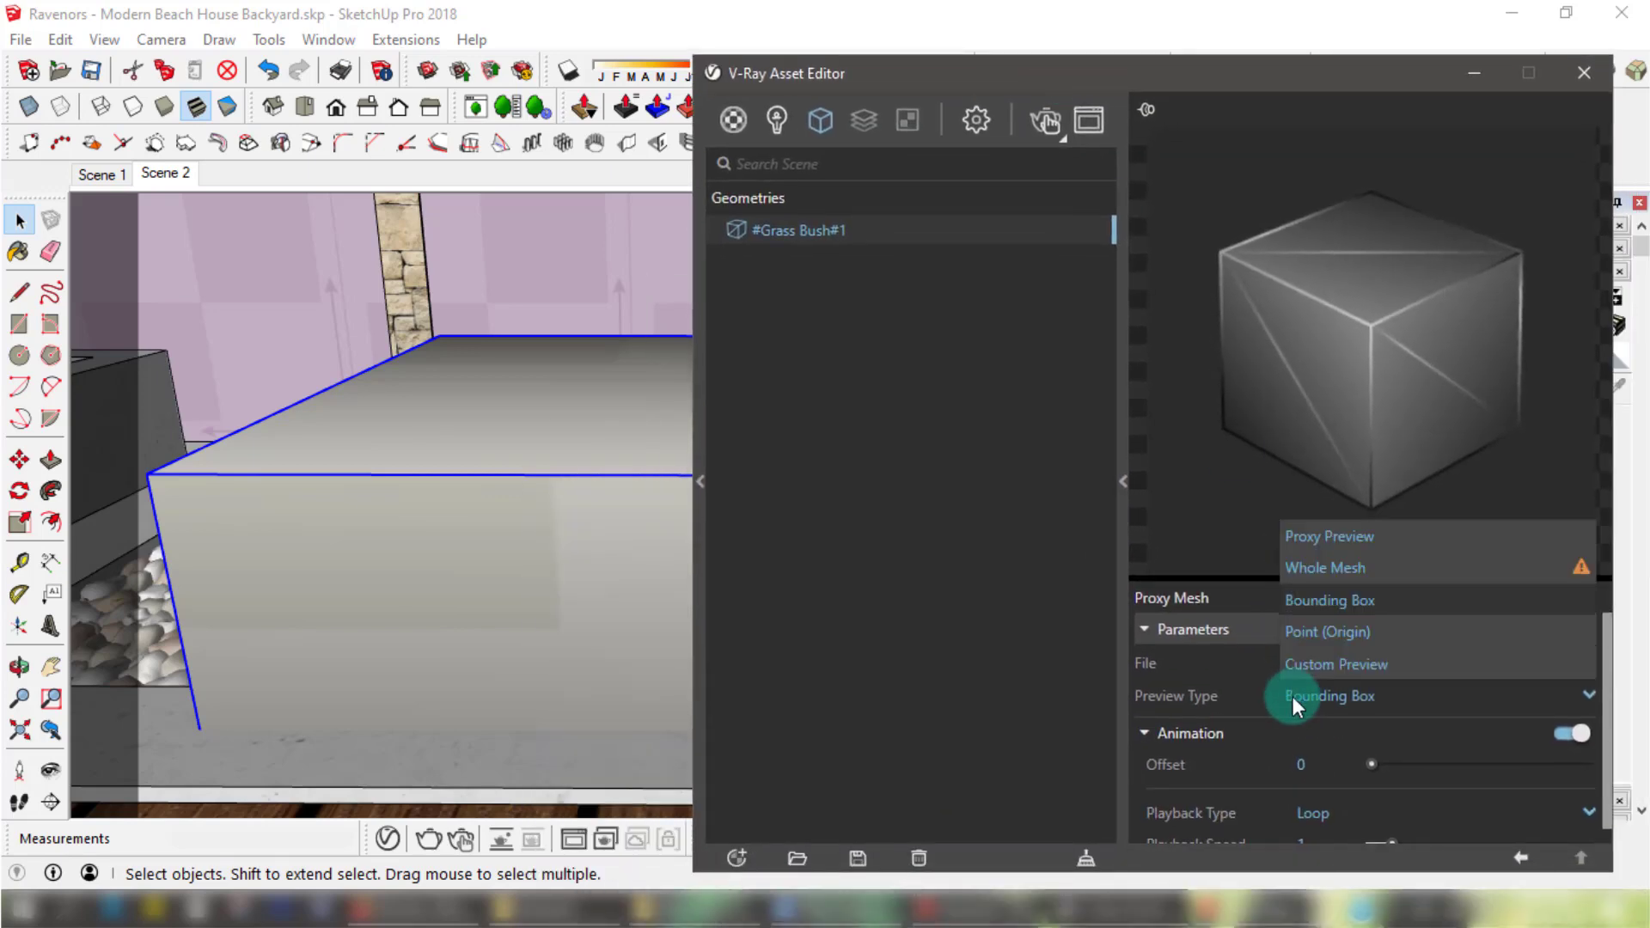
click(1305, 634)
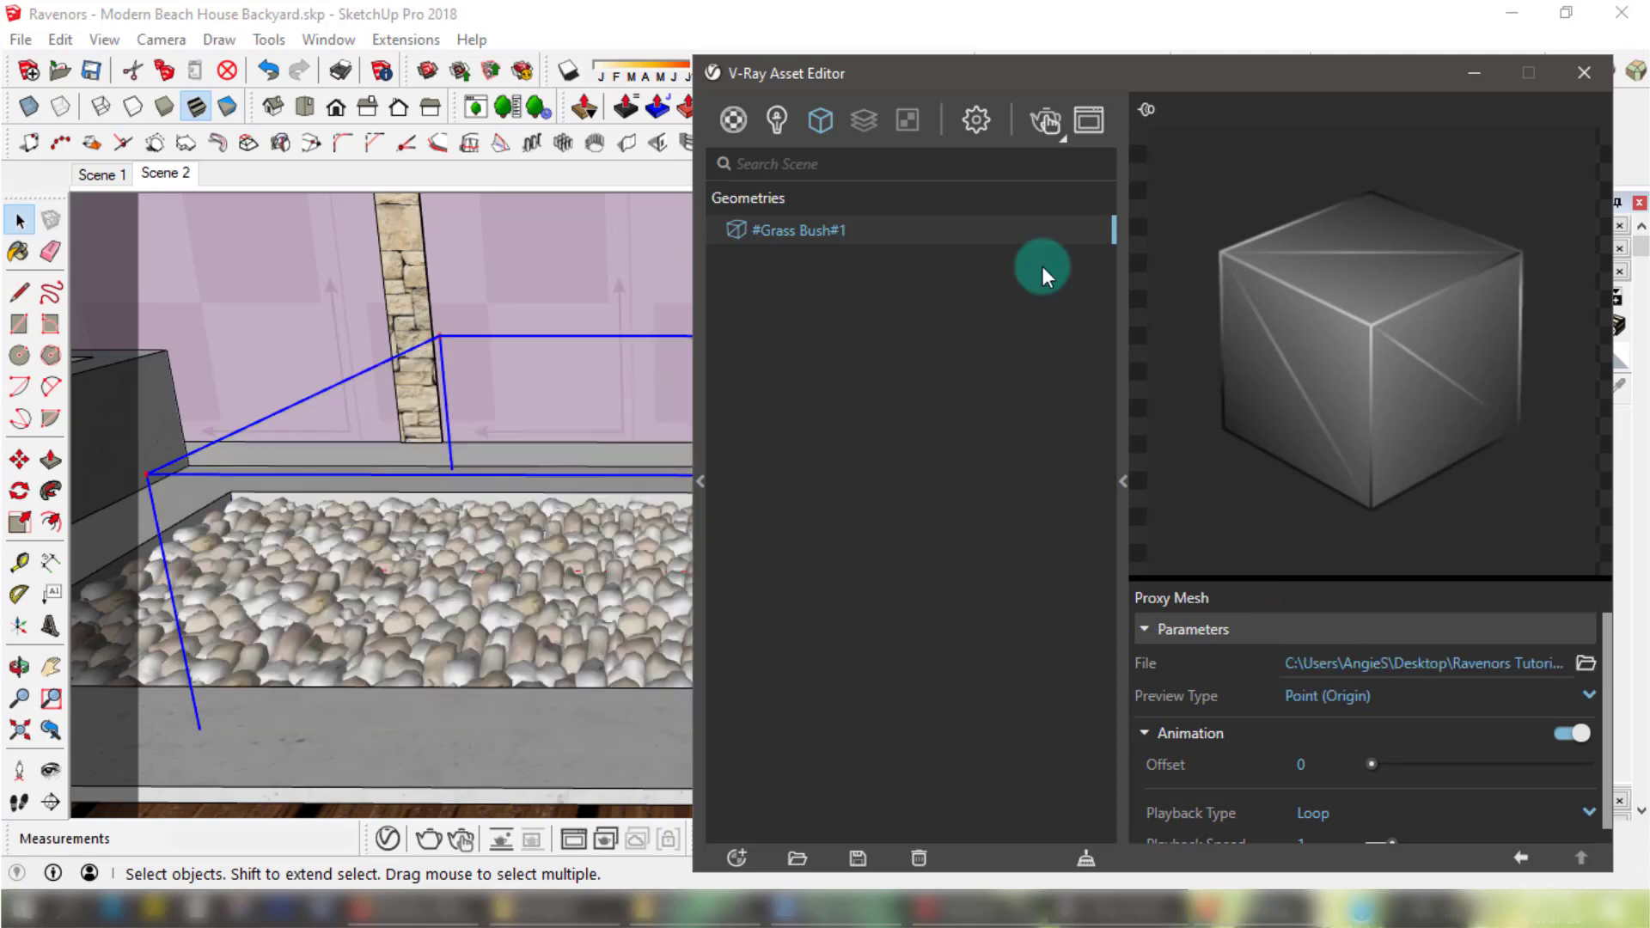
drag(982, 84, 1345, 208)
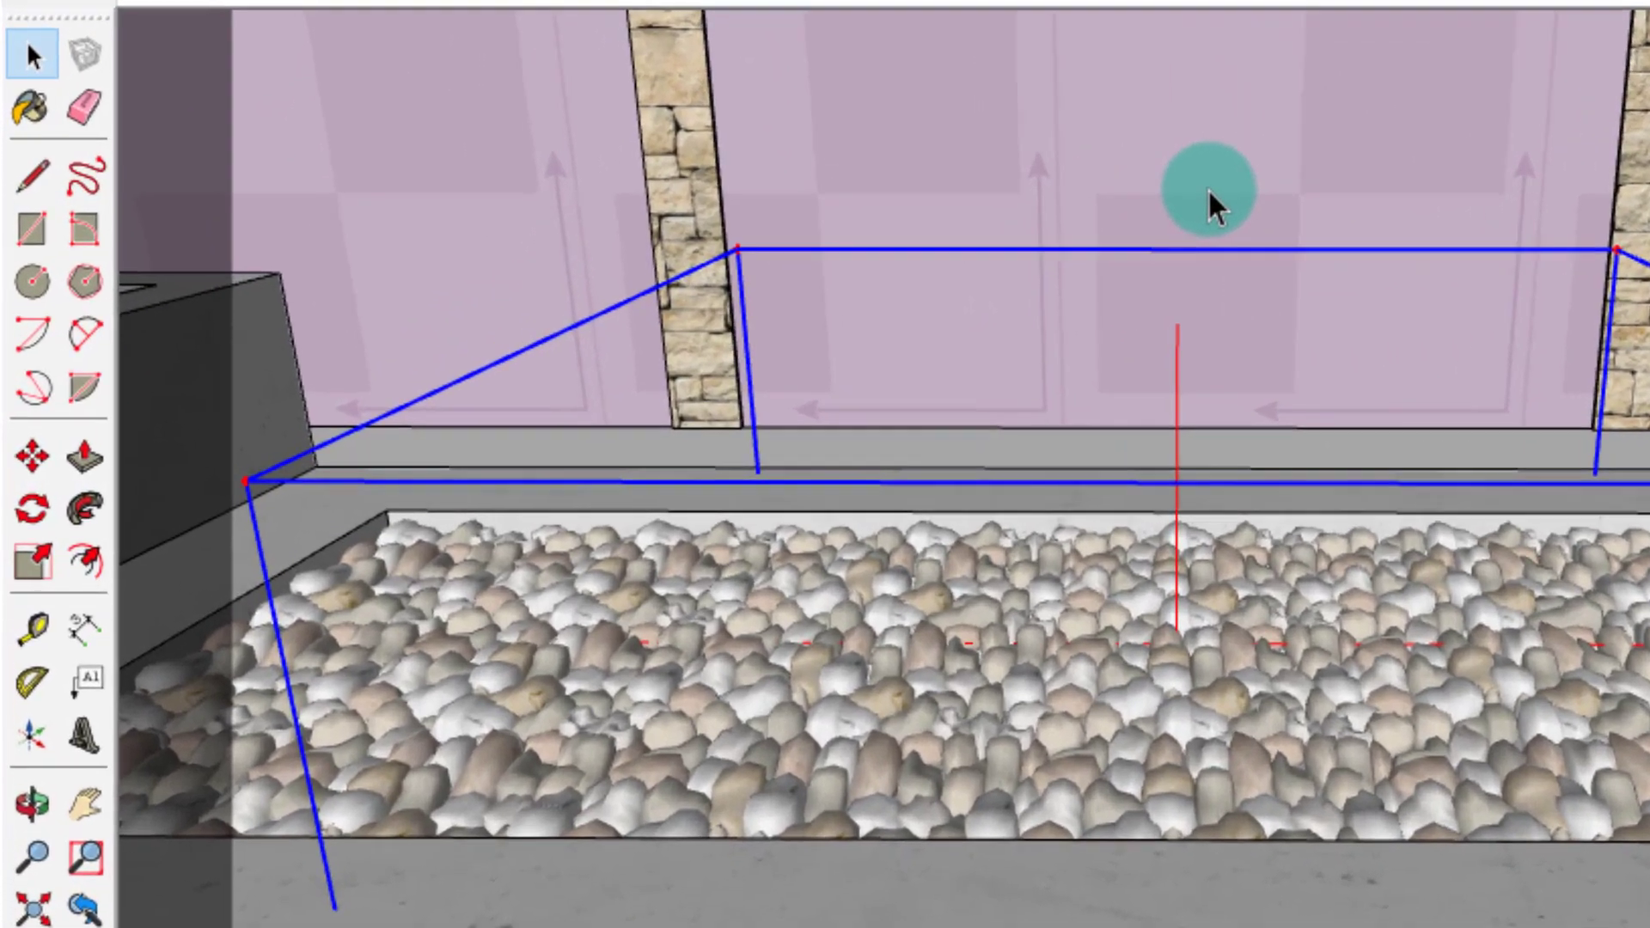
click(721, 306)
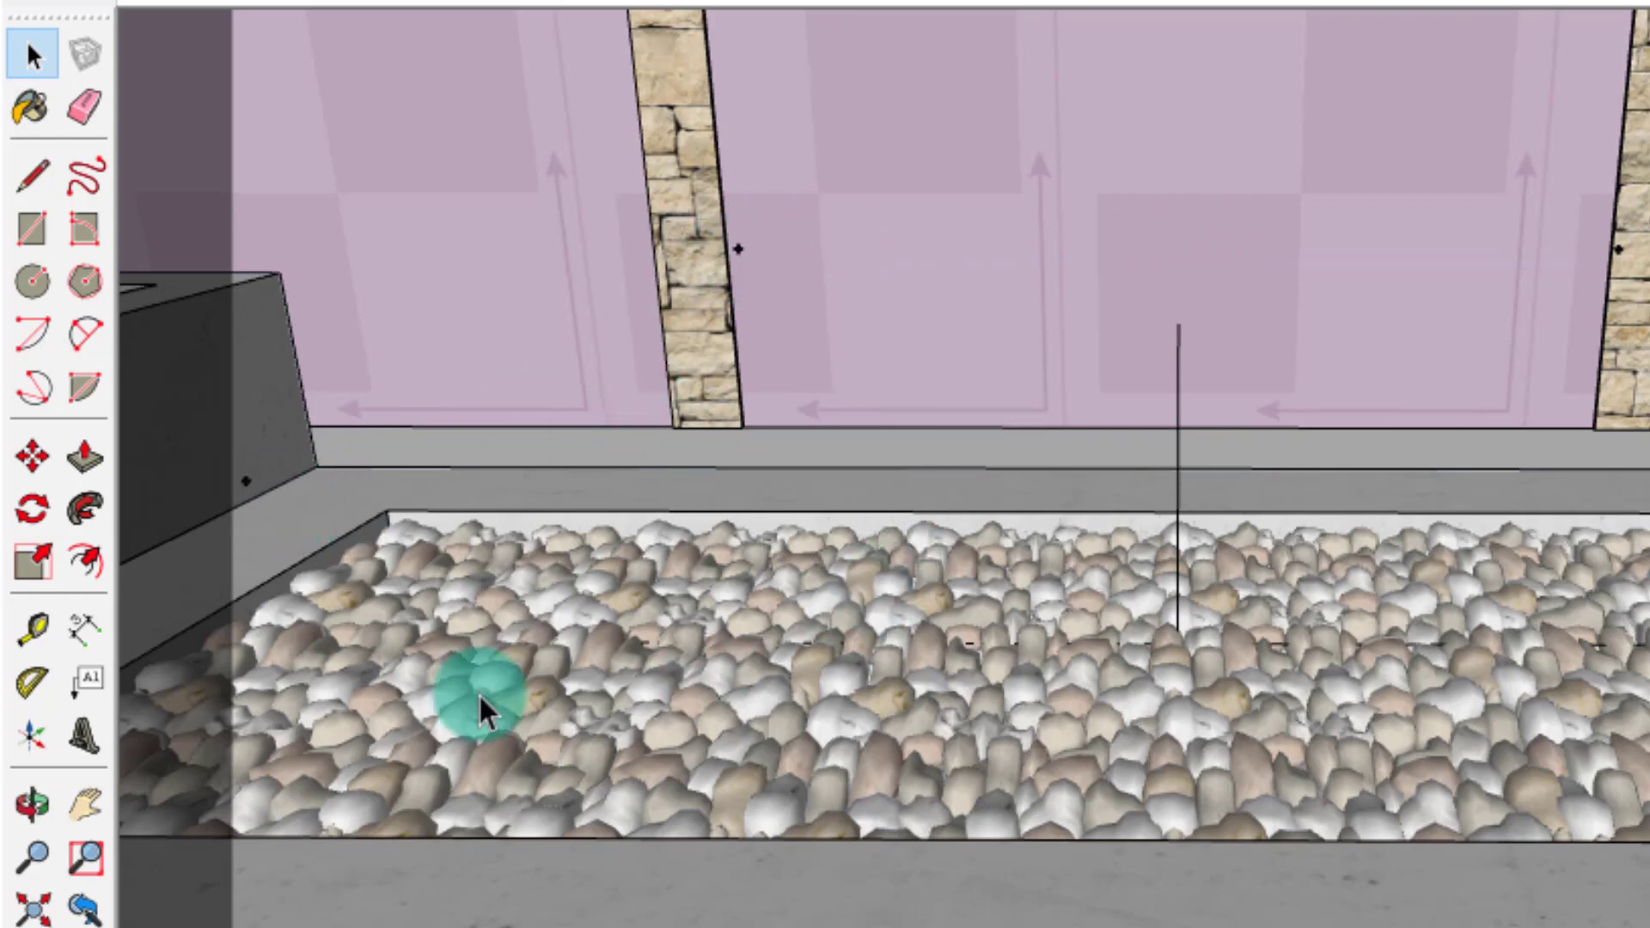
click(1179, 382)
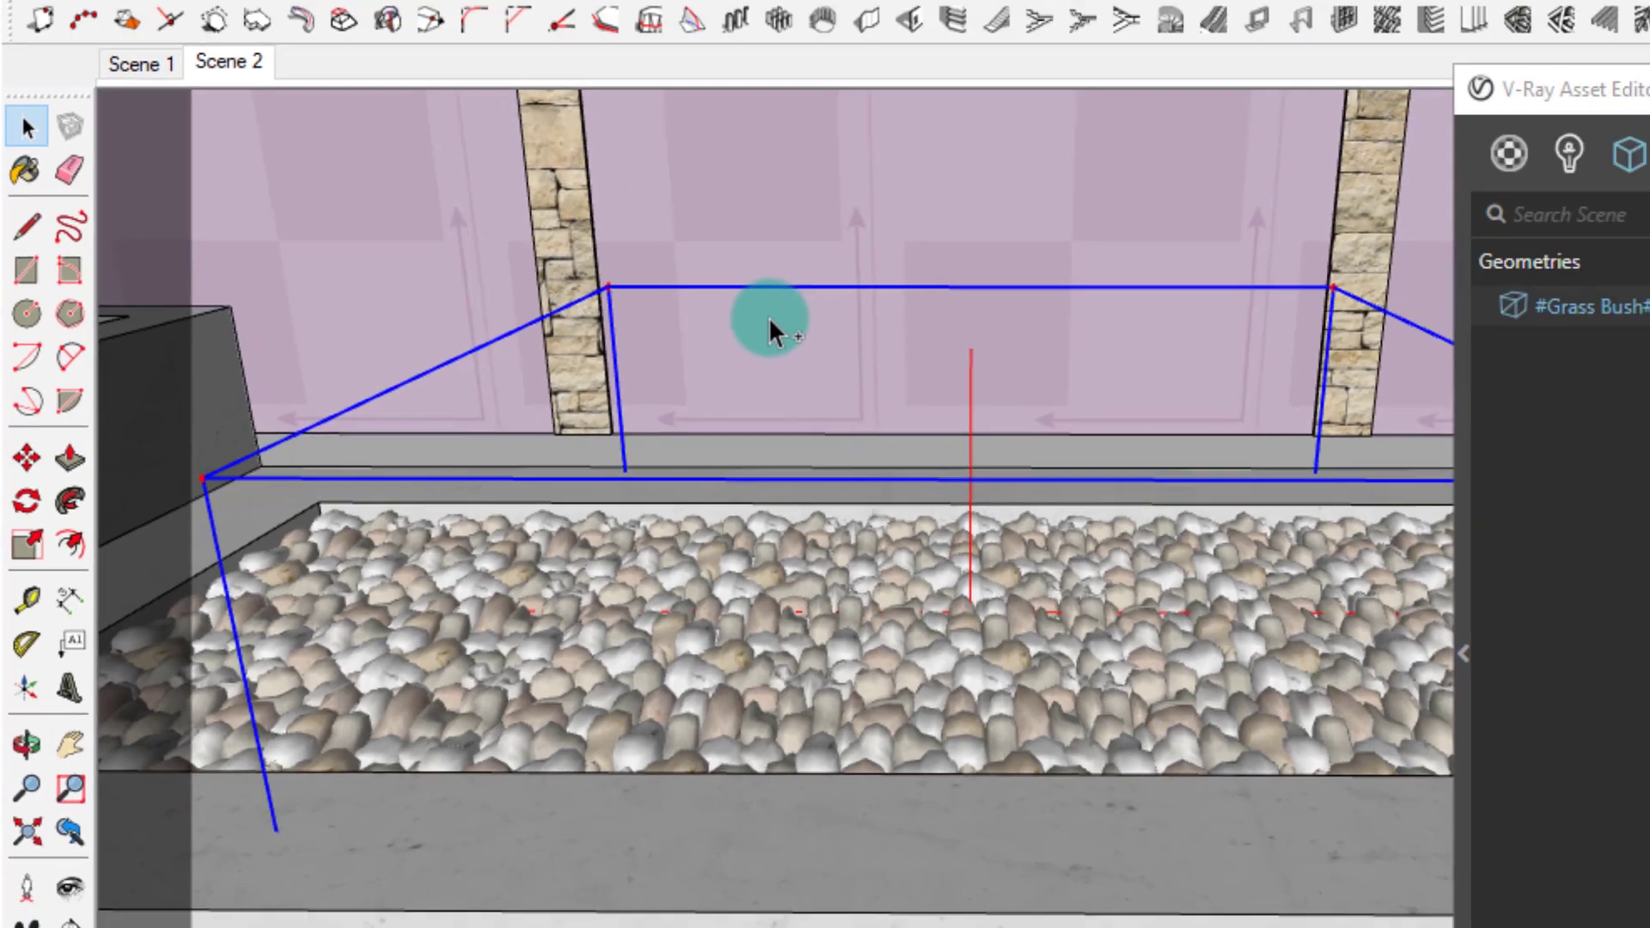
click(937, 302)
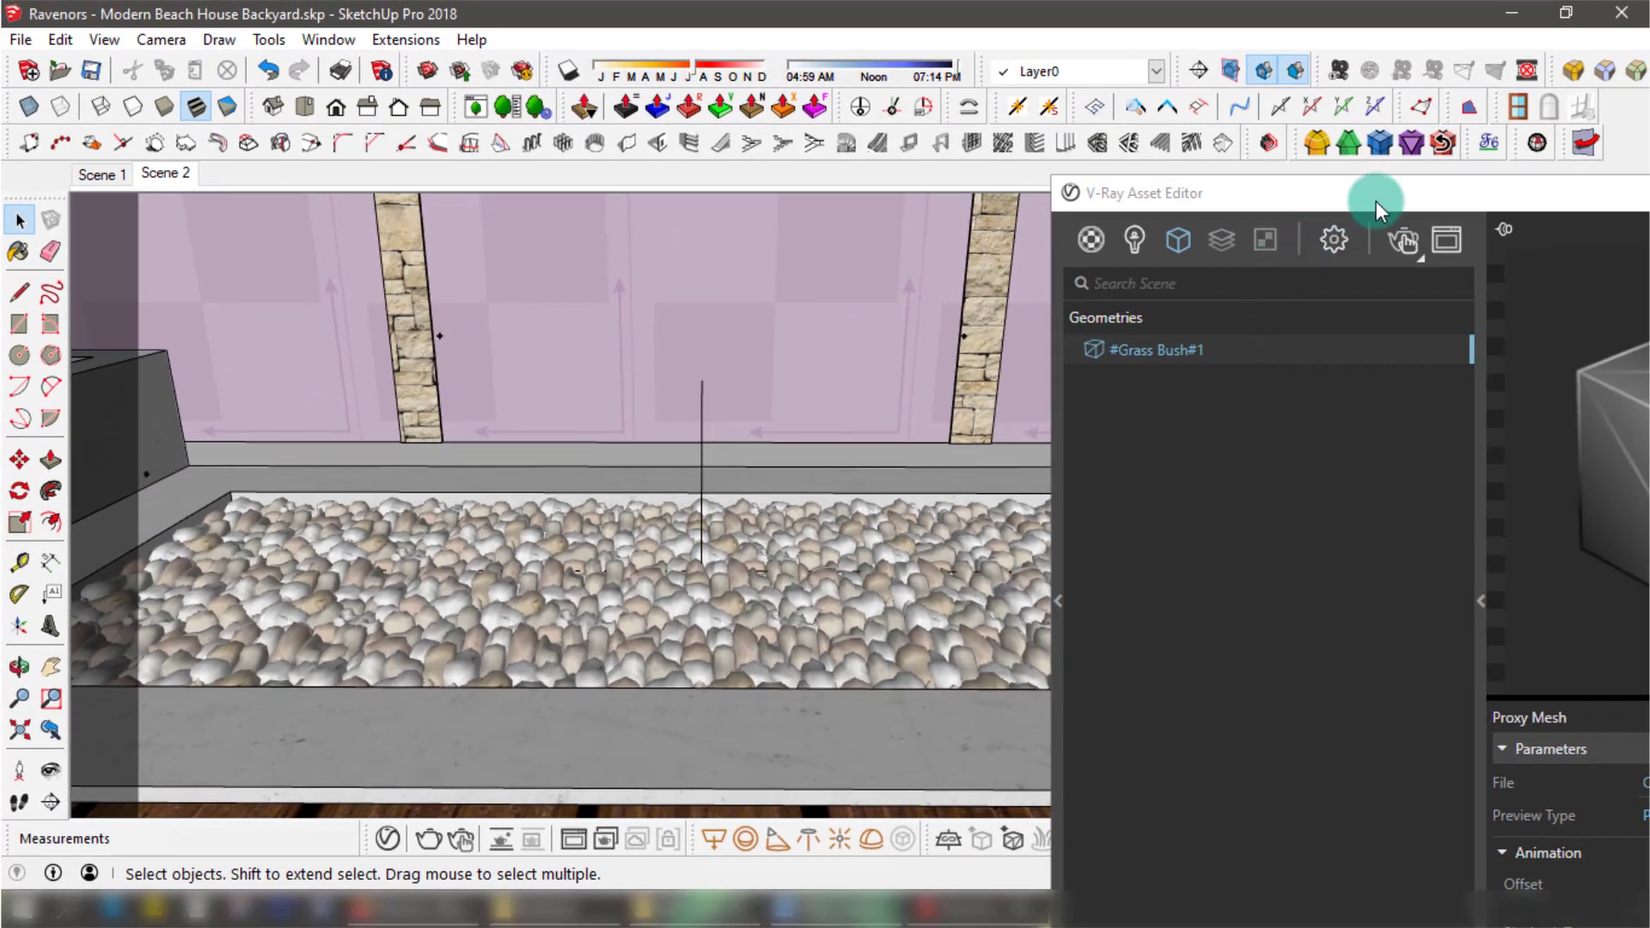
Try the Custom Preview type on the grass bush proxy and return its preview type to Proxy Preview.
mouse_move(1379, 210)
mouse_down()
mouse_move(1079, 177)
mouse_move(871, 102)
mouse_up()
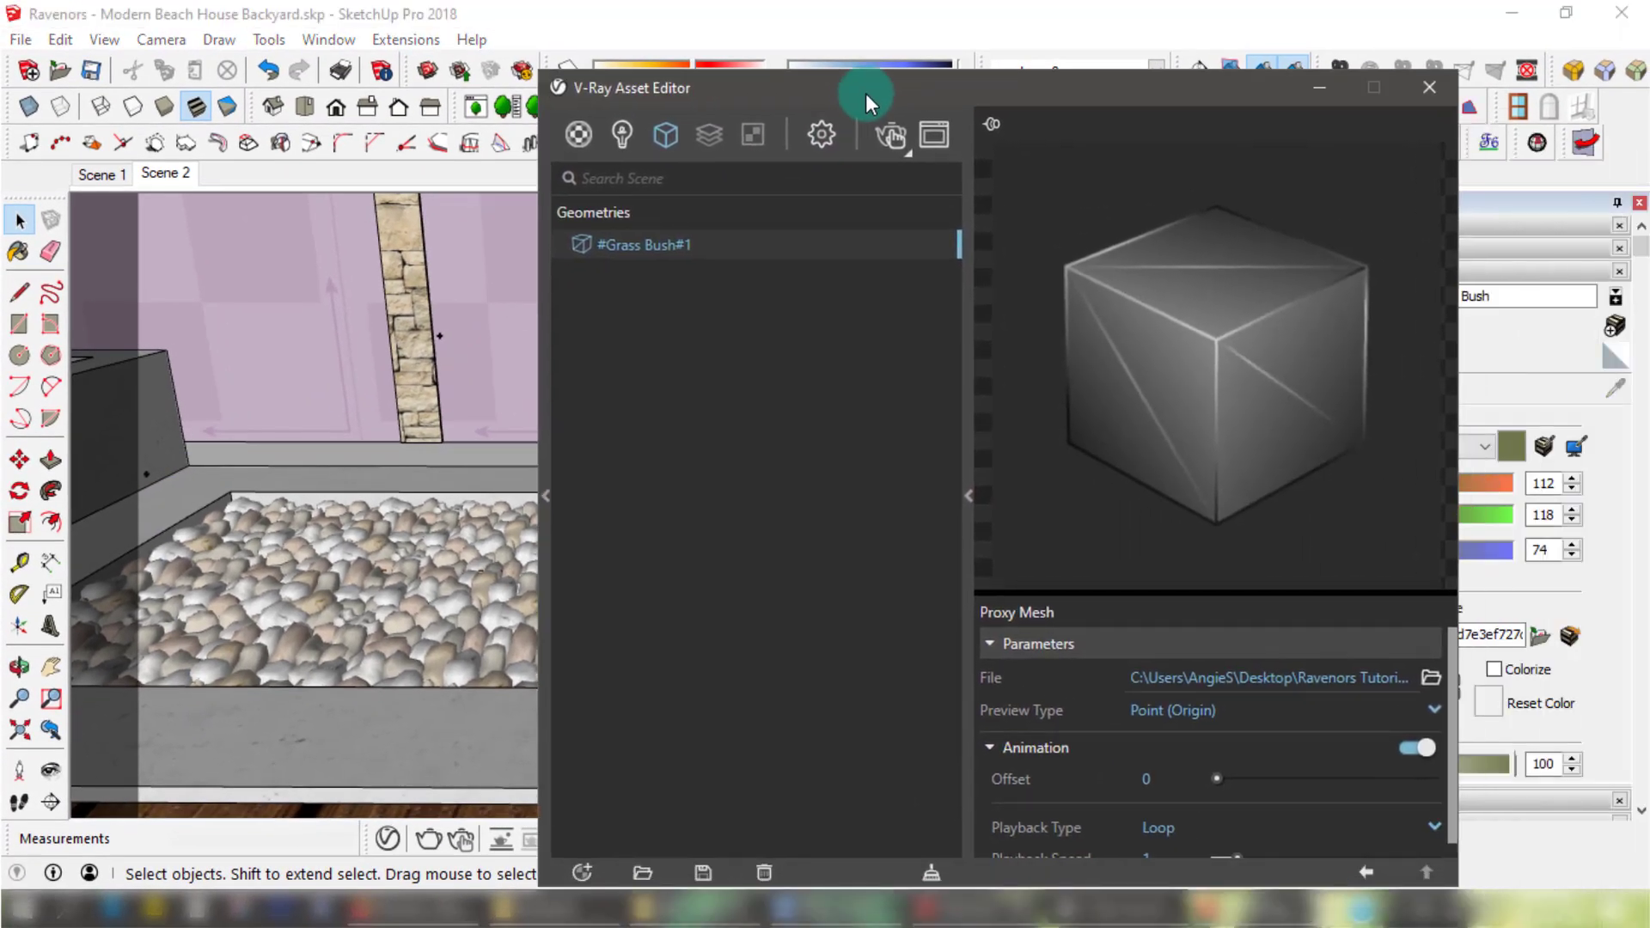
click(1133, 710)
click(1179, 676)
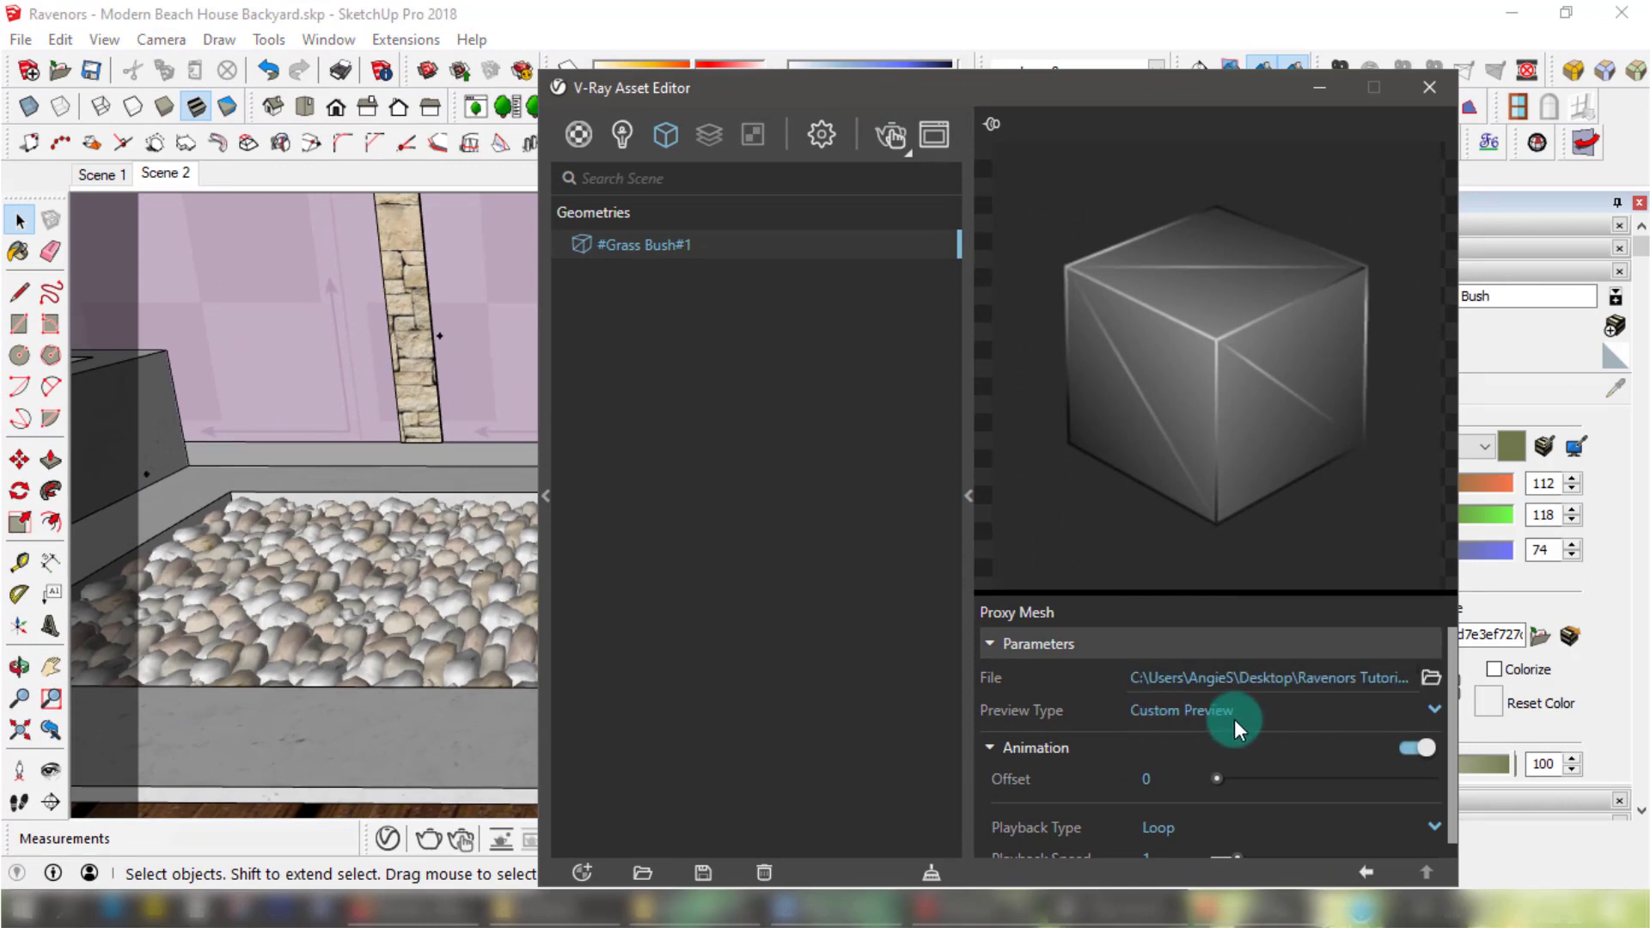
click(1178, 717)
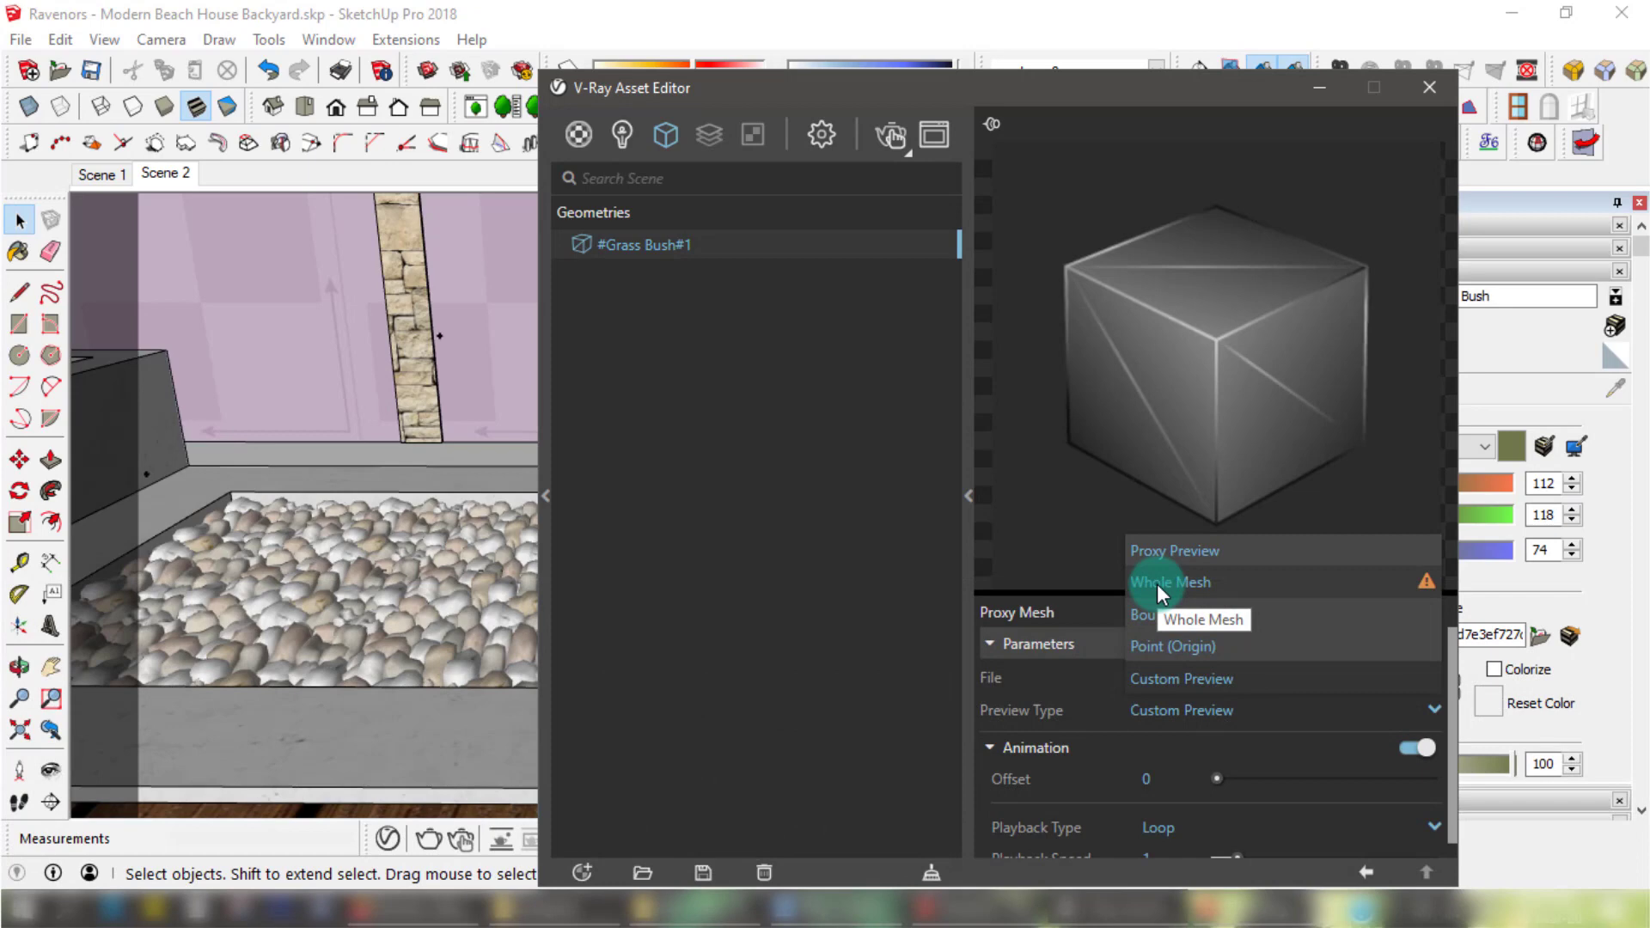
click(1195, 548)
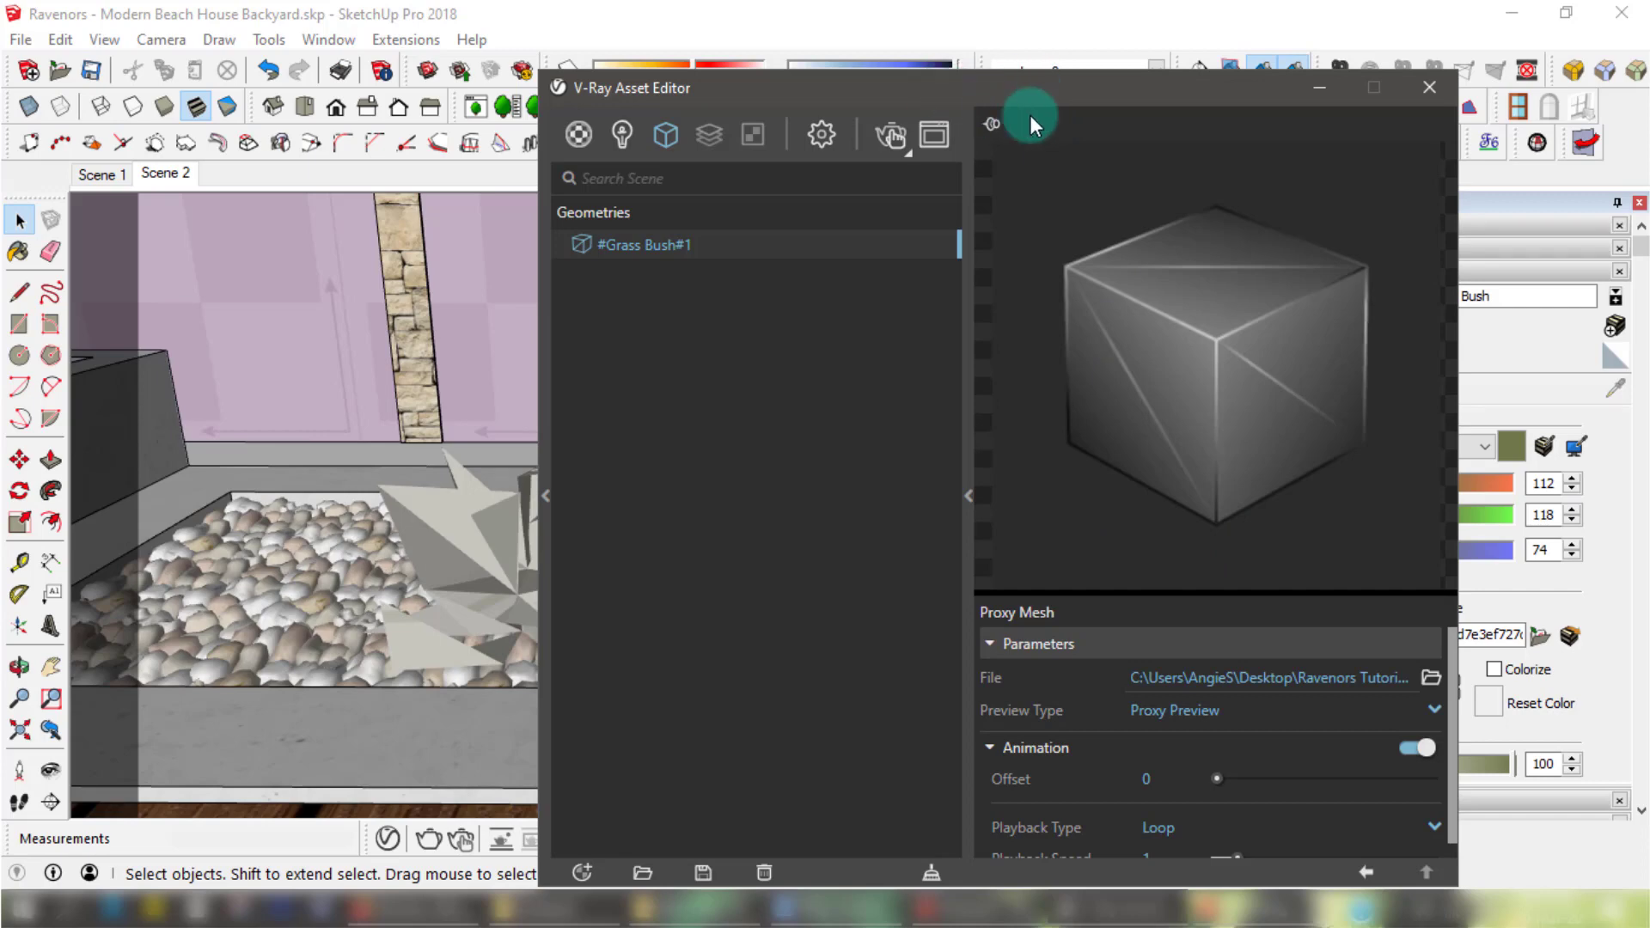
Turn off Animation for the grass bush proxy and leave its settings collapsed.
mouse_move(989, 91)
mouse_down()
mouse_move(1457, 102)
mouse_move(1421, 111)
mouse_move(848, 33)
mouse_move(1370, 50)
mouse_move(1350, 65)
mouse_move(1303, 29)
mouse_move(880, 7)
mouse_move(901, 46)
mouse_up()
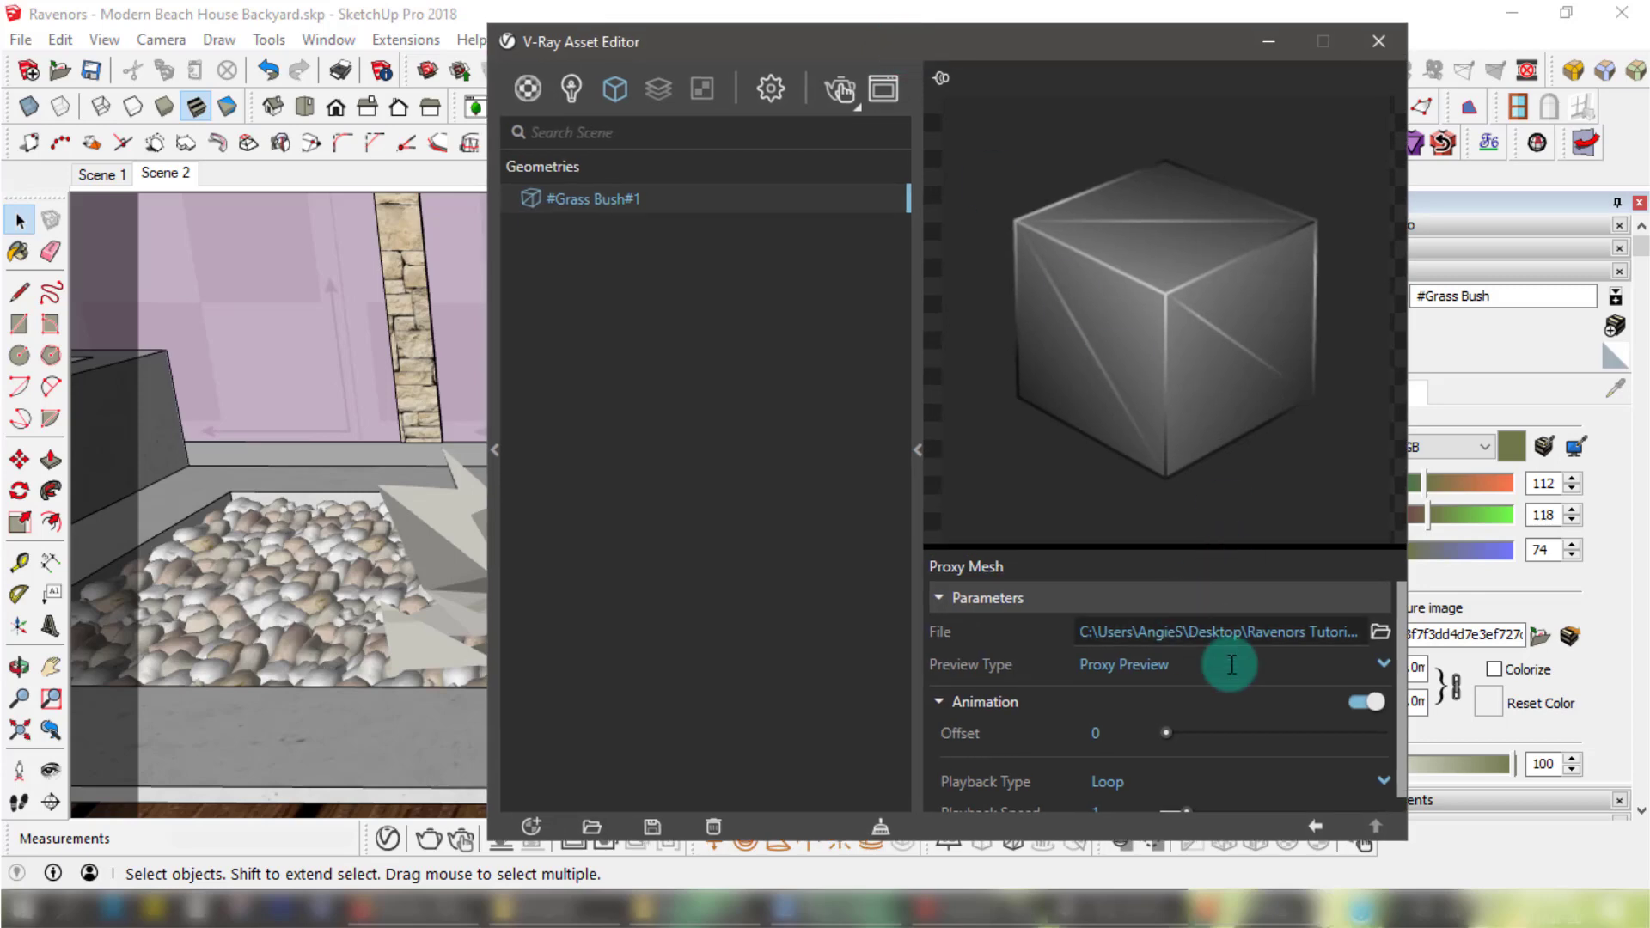
click(1019, 701)
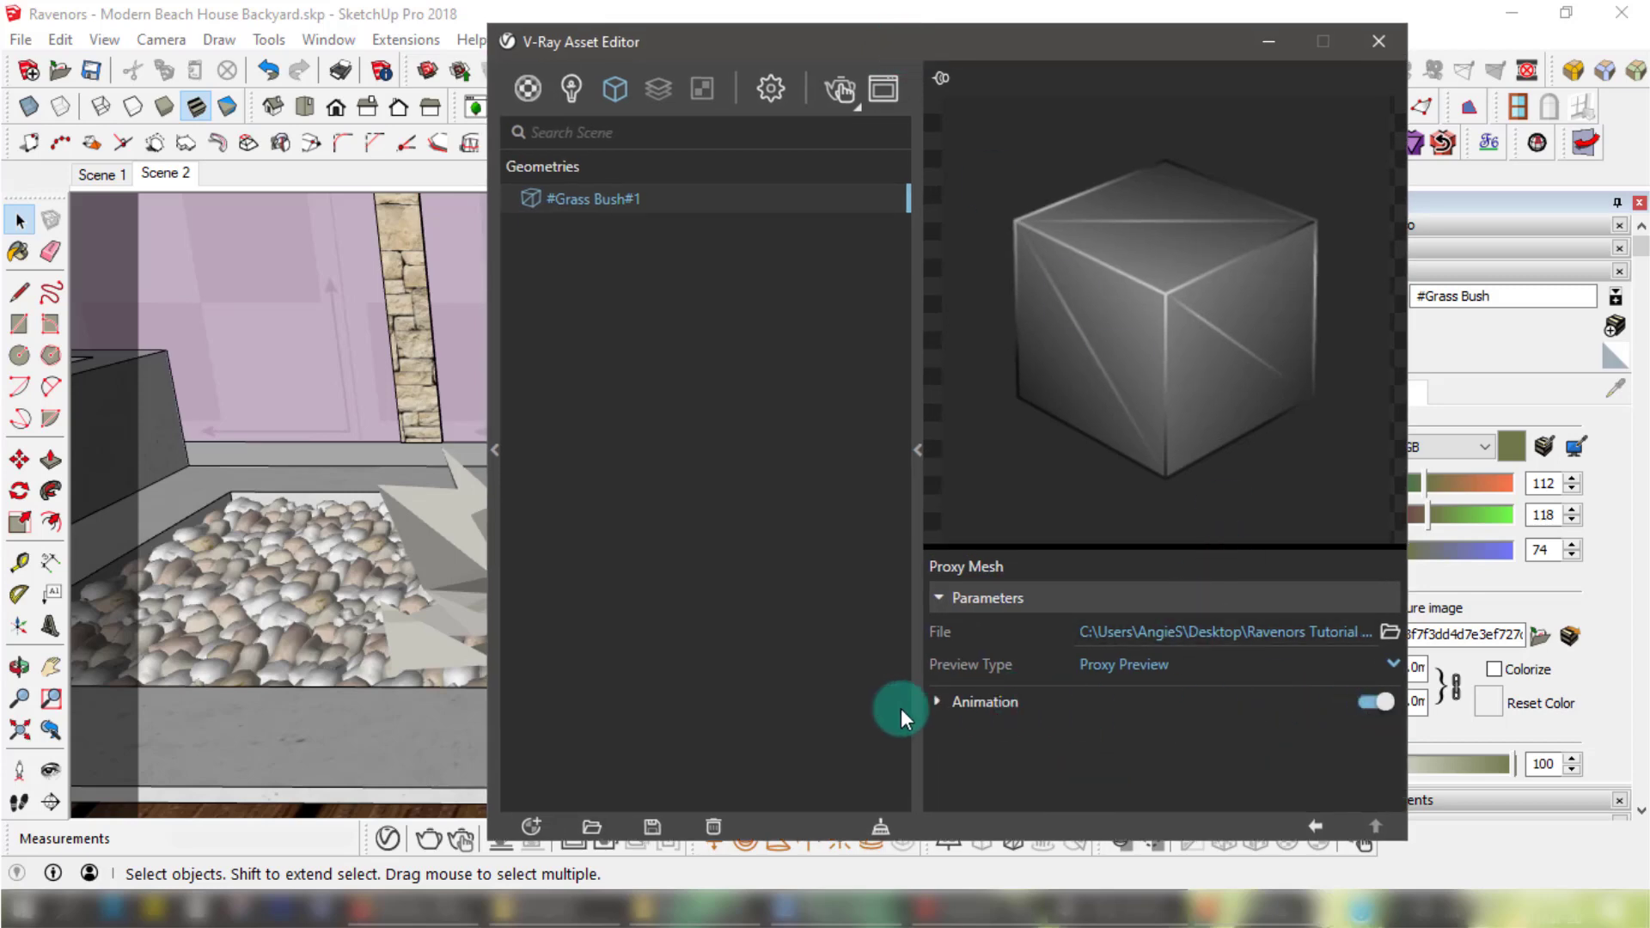
click(1374, 704)
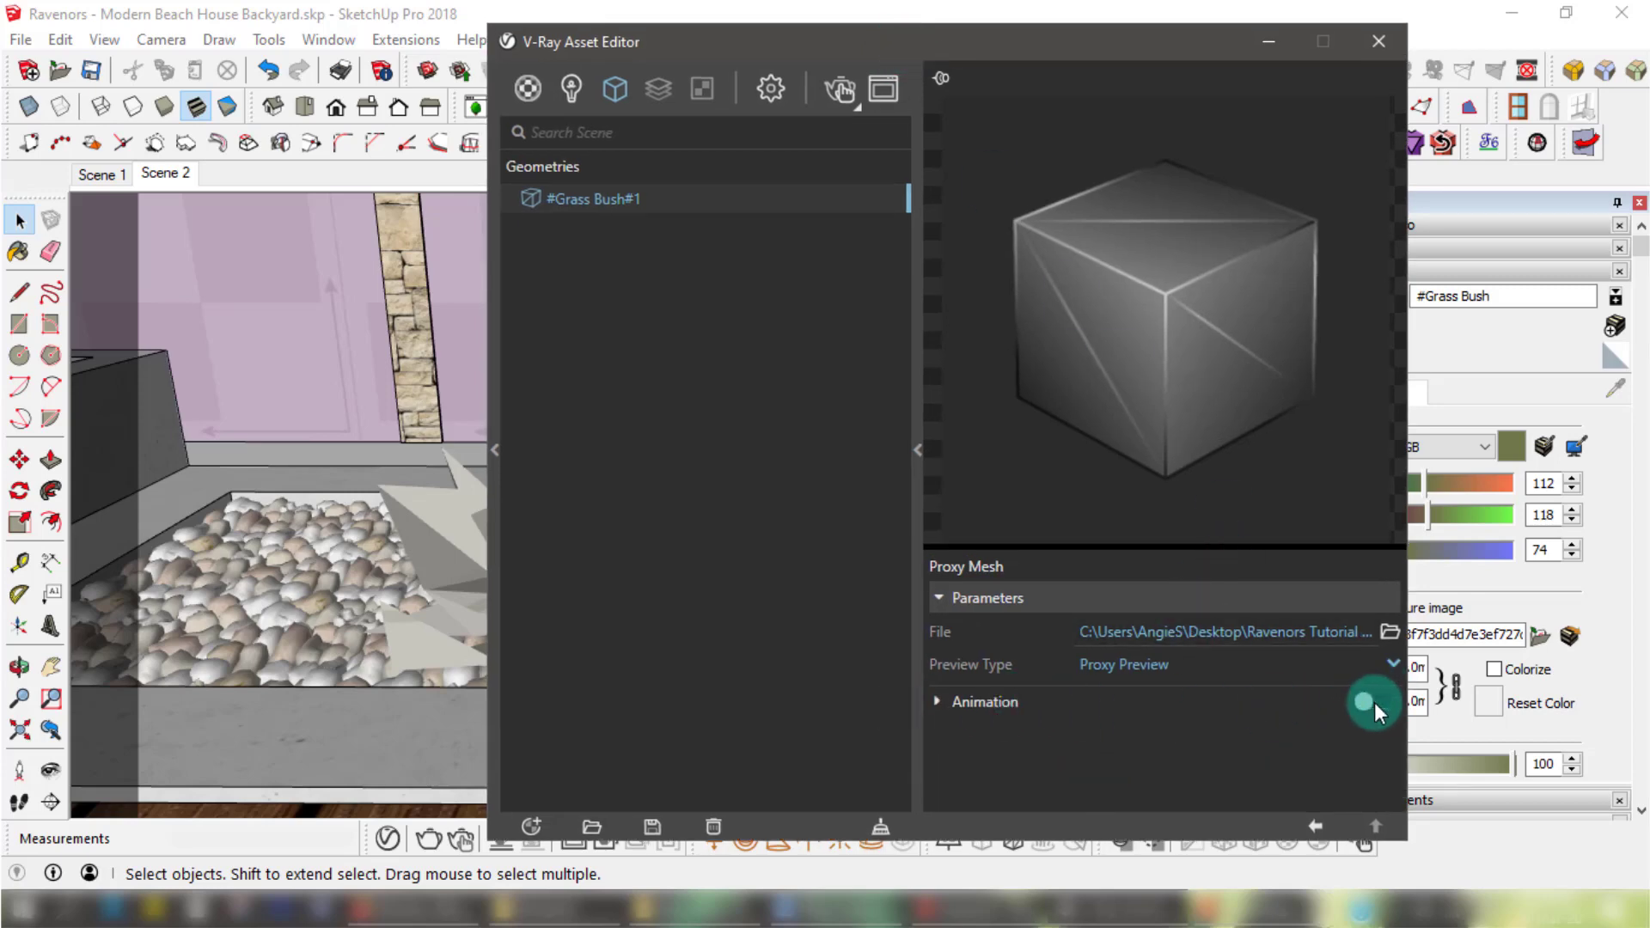
click(1002, 709)
click(988, 712)
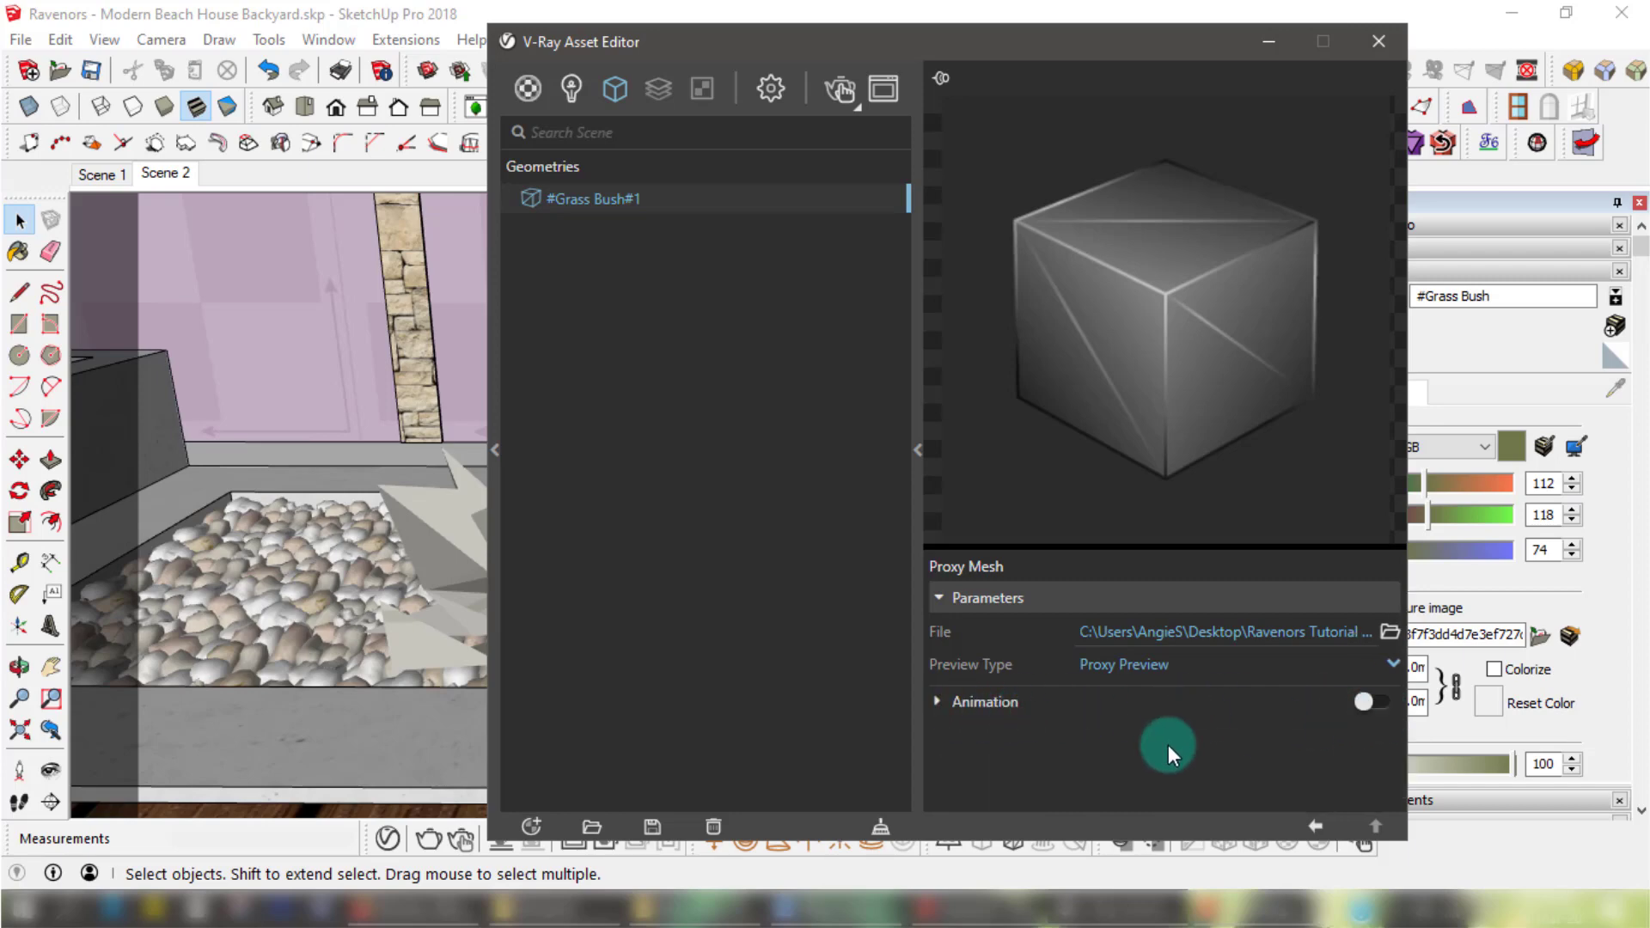
Collapse the proxy's parameters in the Asset Editor and move the editor aside to uncover the grass bush.
drag(808, 58, 1007, 41)
click(1116, 430)
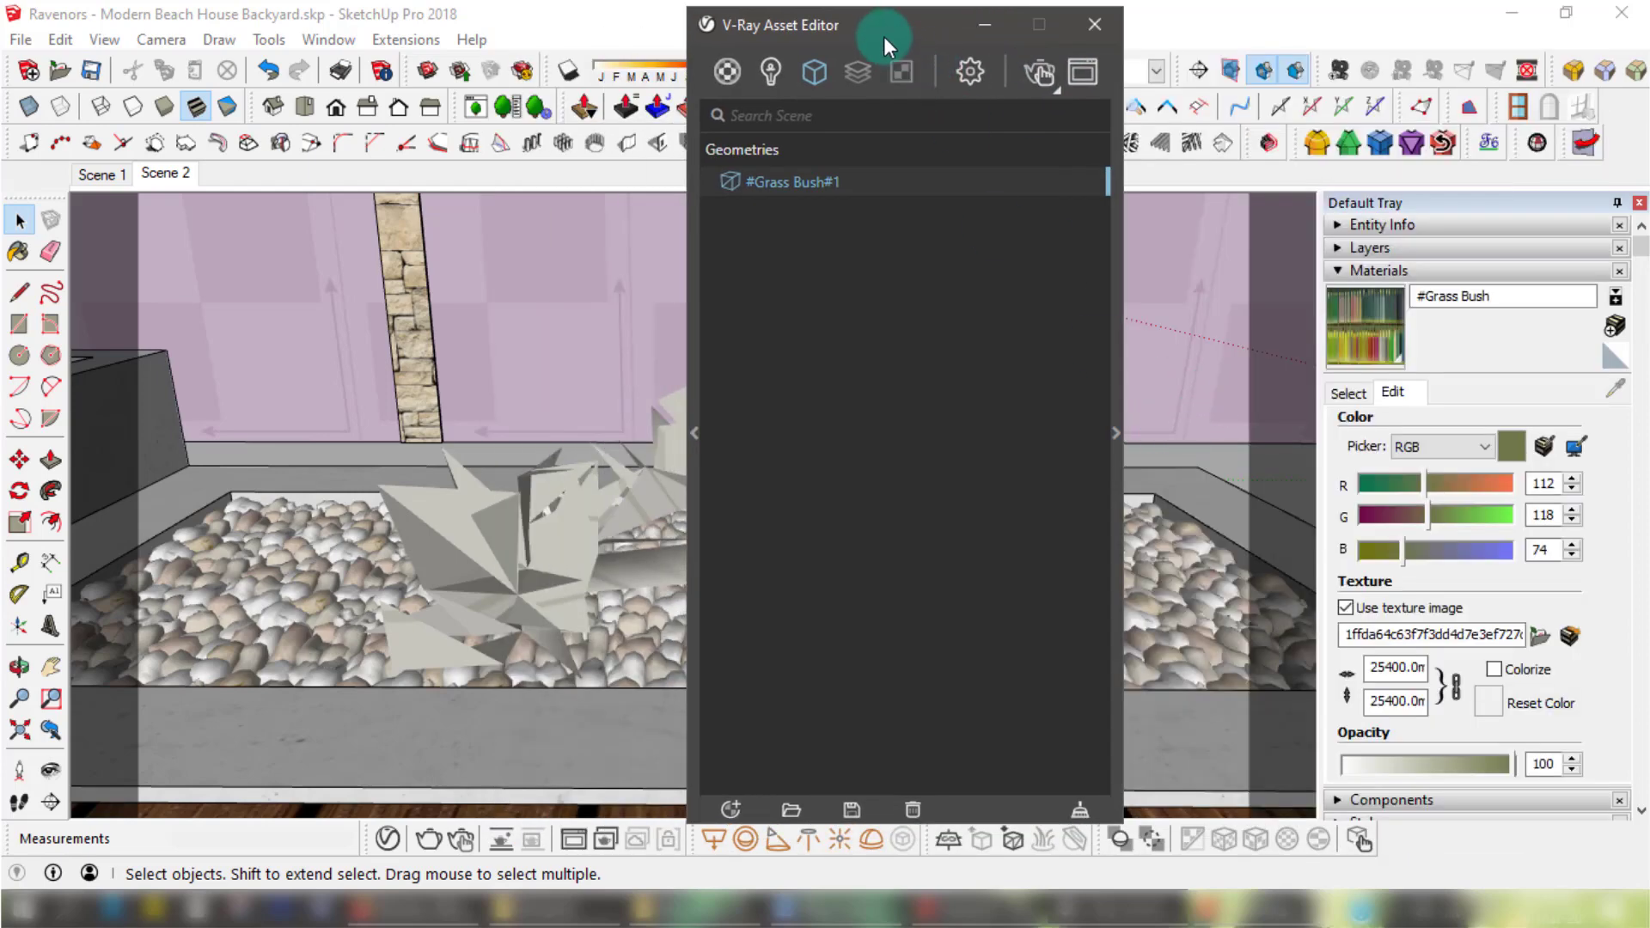
drag(883, 36, 1259, 54)
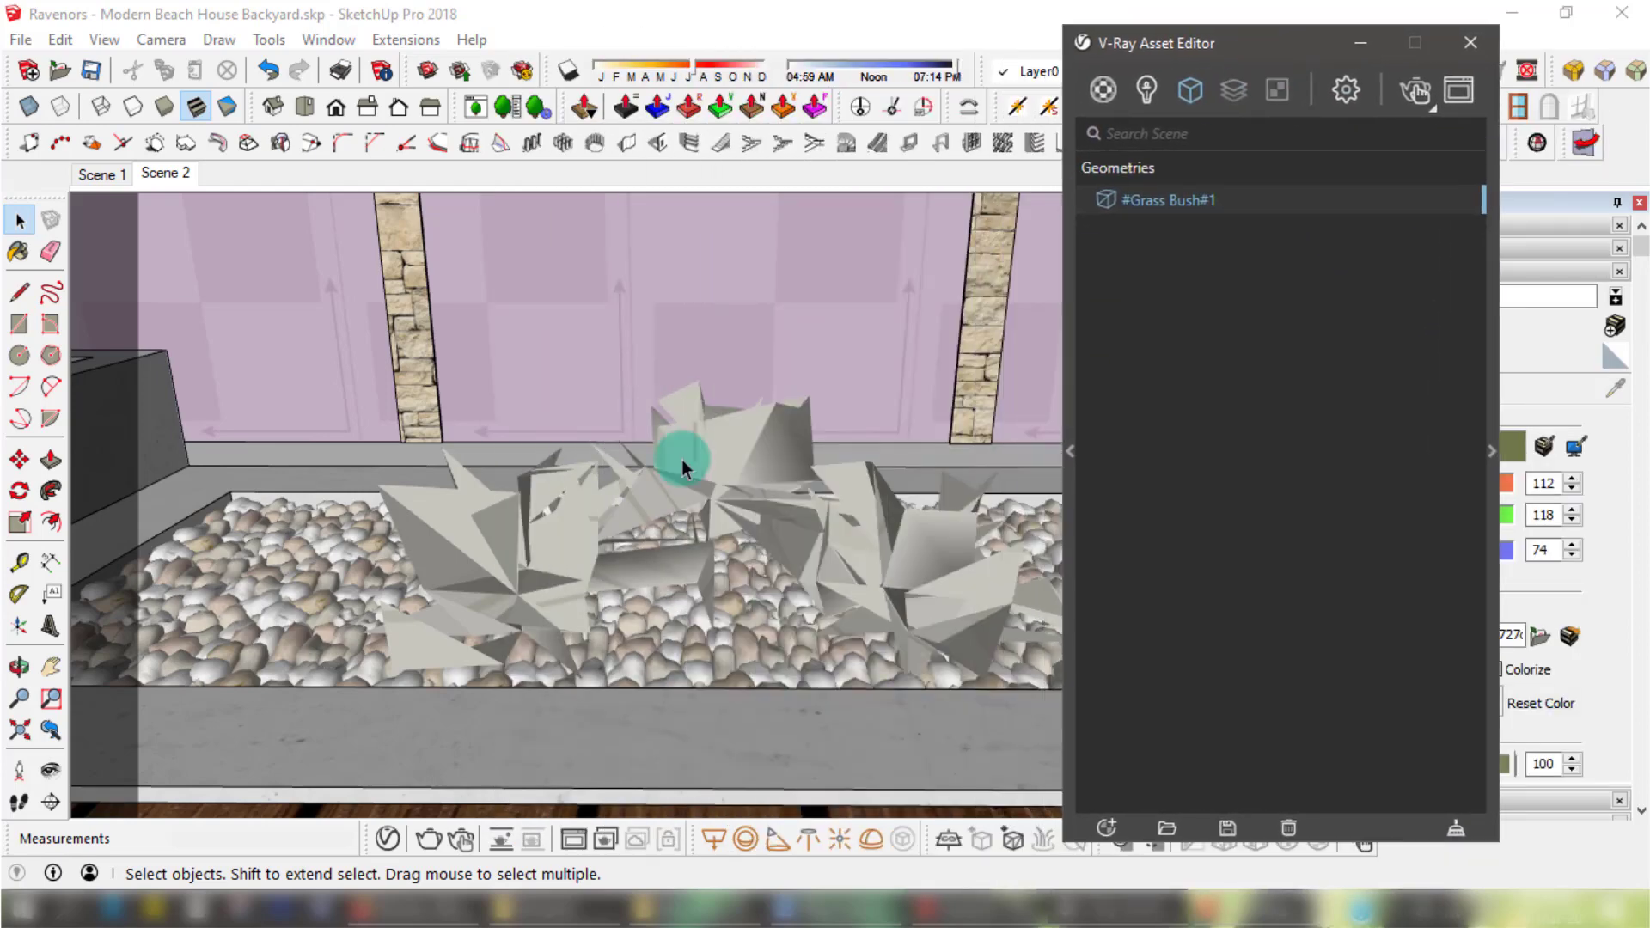
Find #Grass Bush Material among the scene's materials in the Asset Editor and expand its sub-materials.
mouse_move(770, 442)
middle_down()
mouse_move(773, 615)
mouse_move(765, 394)
mouse_move(777, 574)
mouse_move(748, 453)
mouse_move(779, 452)
middle_up()
click(1307, 60)
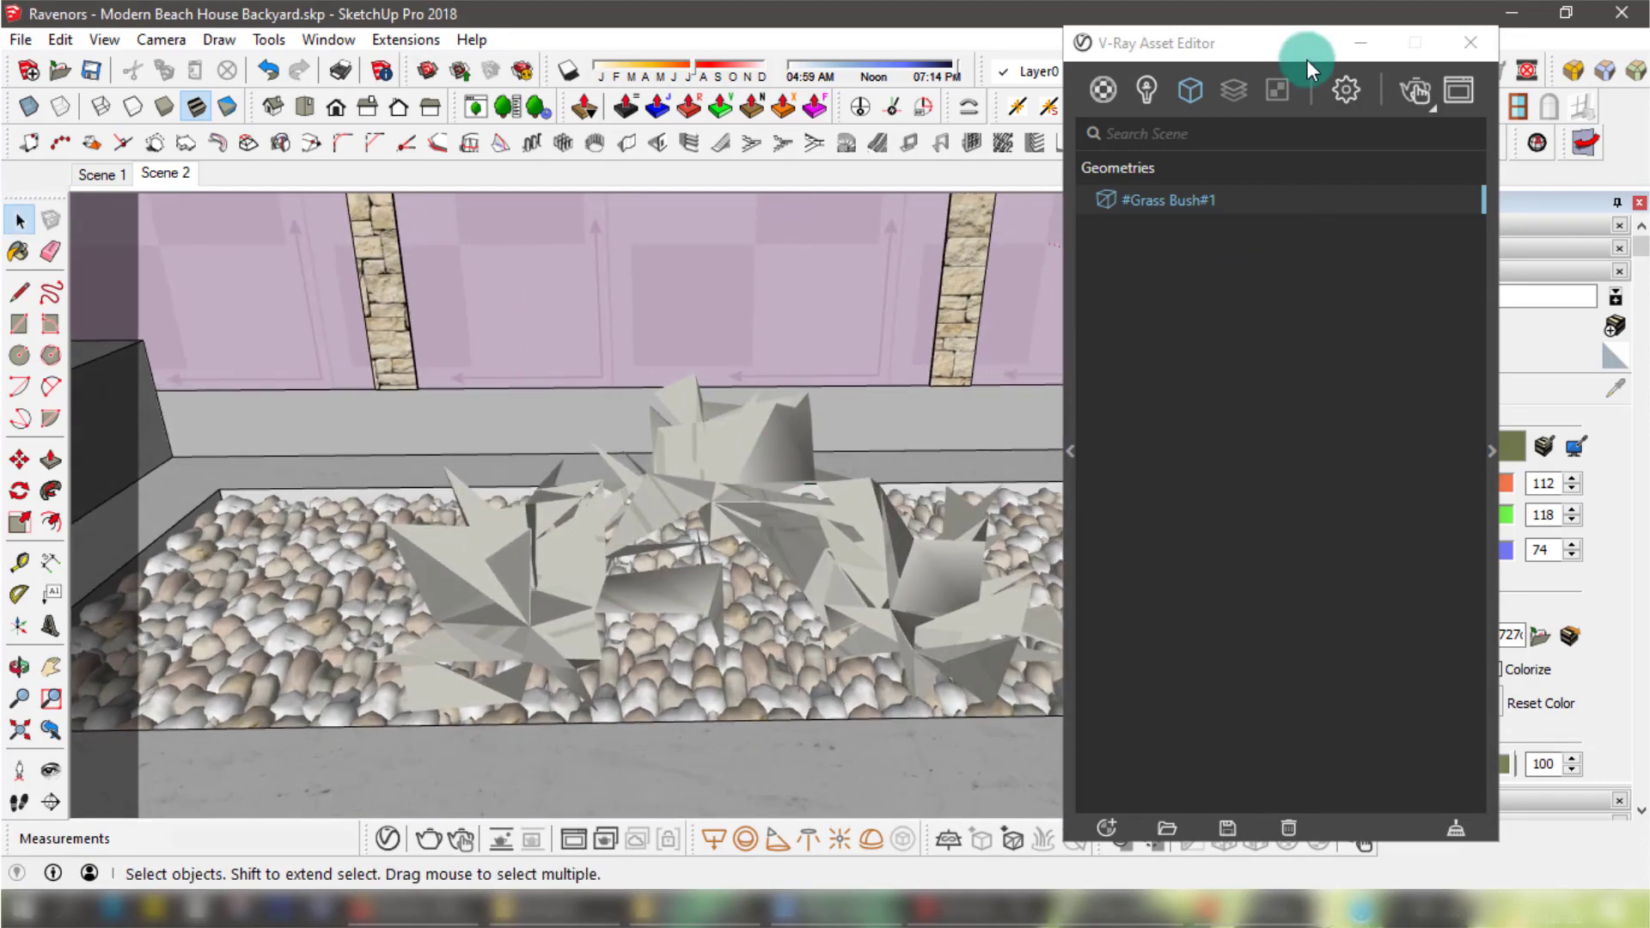
drag(1307, 59, 1178, 65)
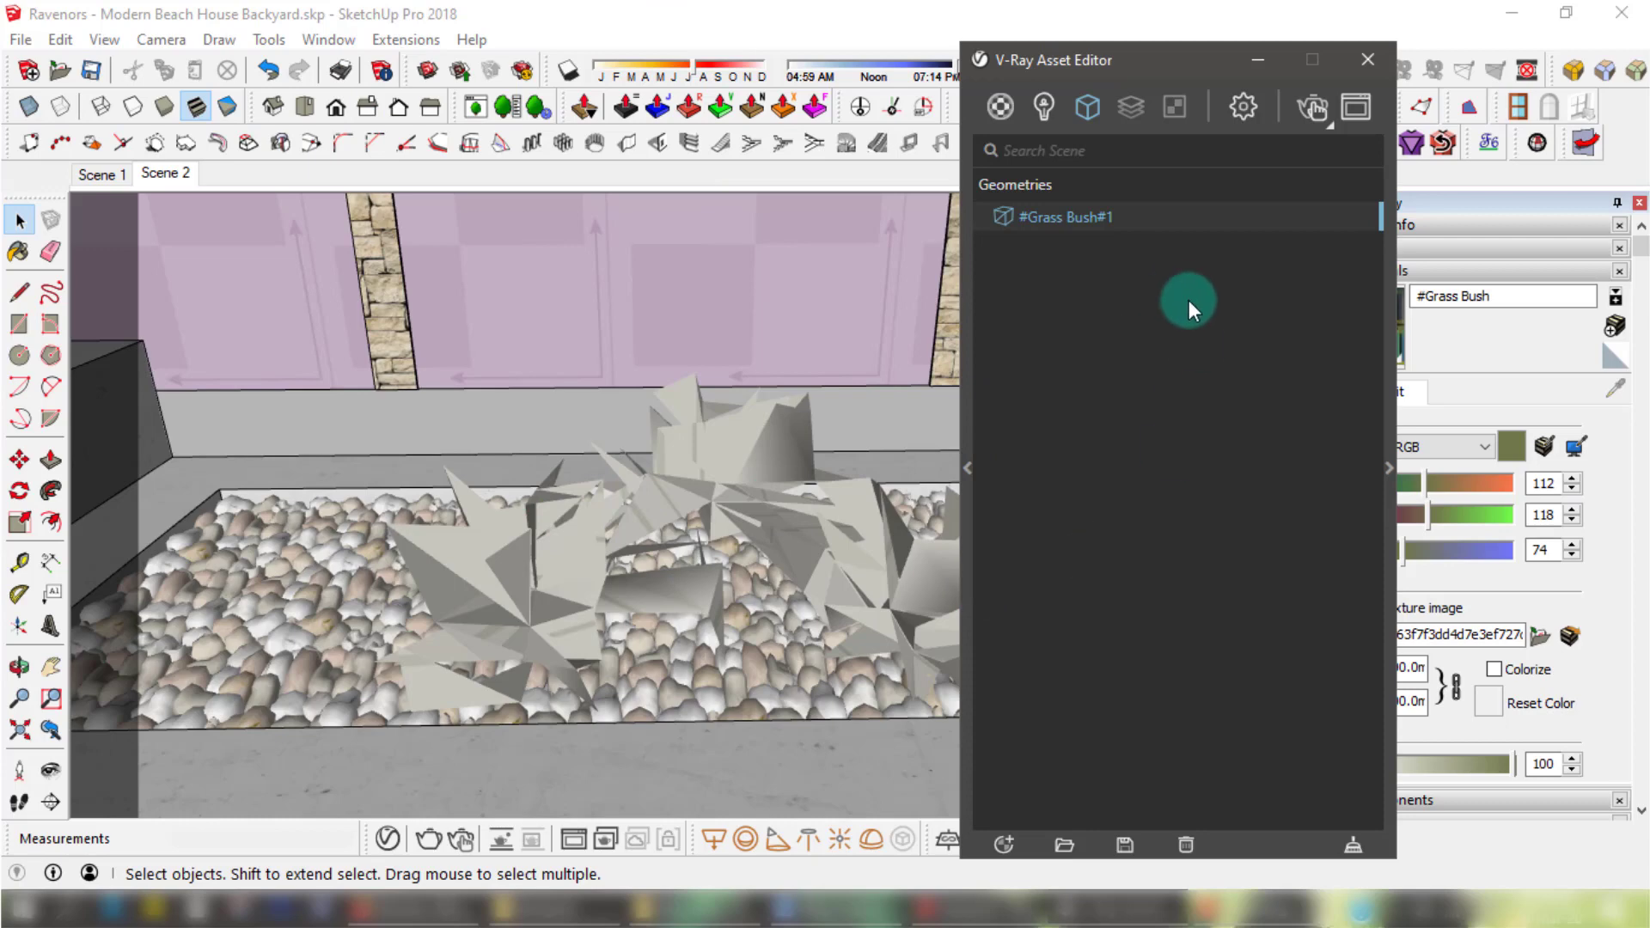
click(1001, 108)
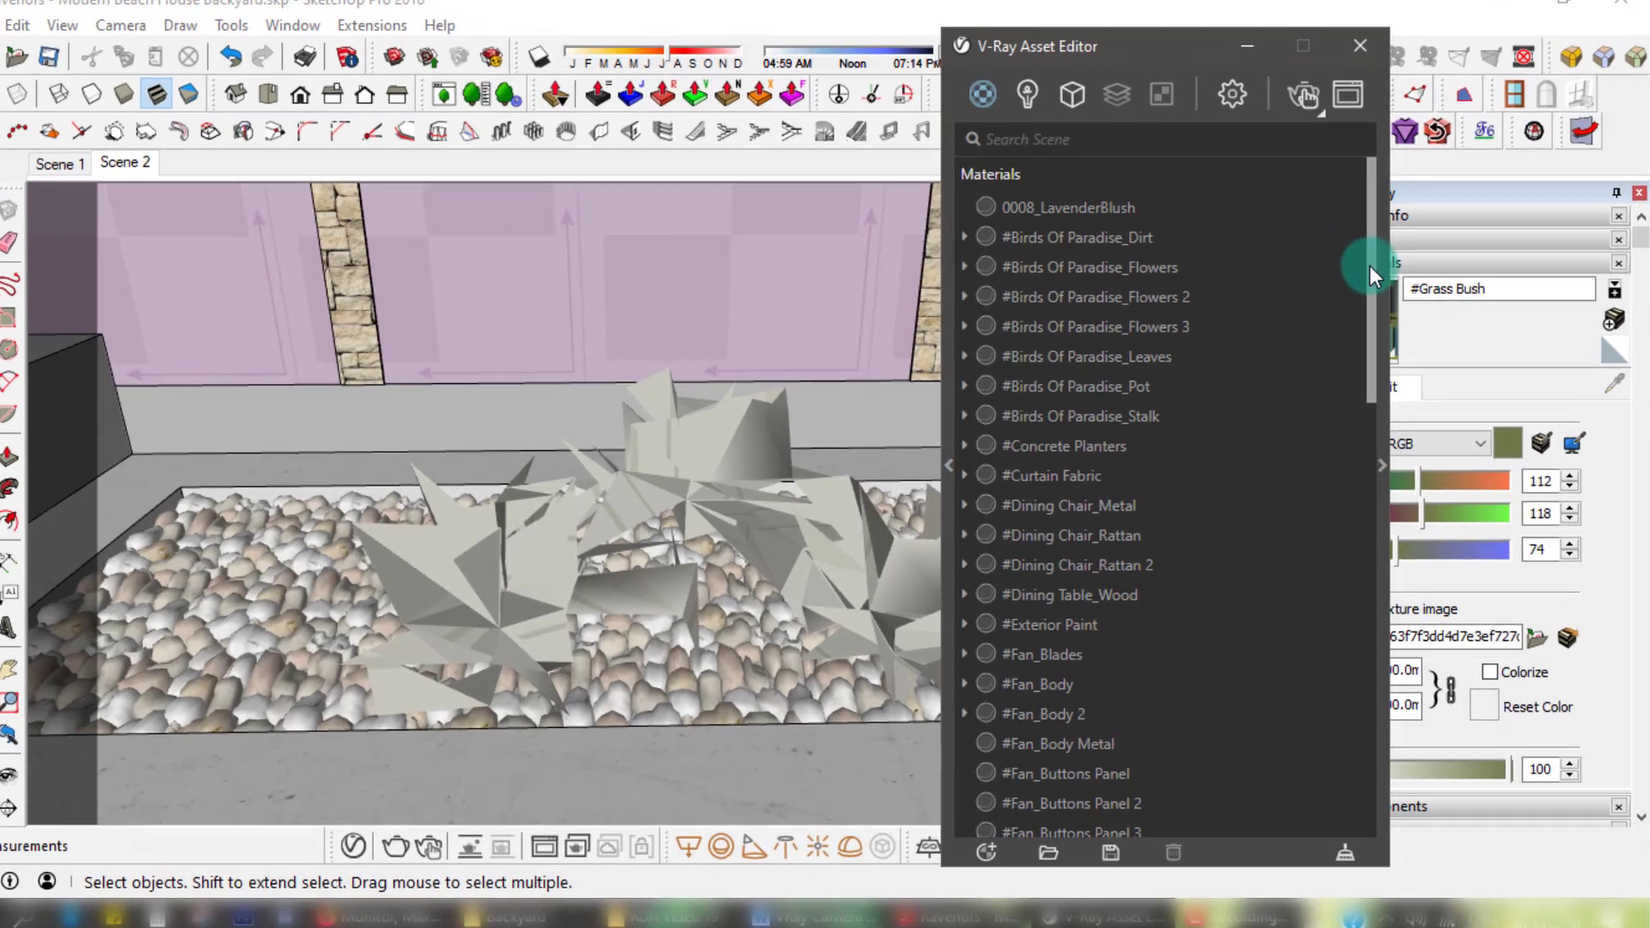
drag(1372, 268, 1376, 397)
drag(1286, 338, 1256, 536)
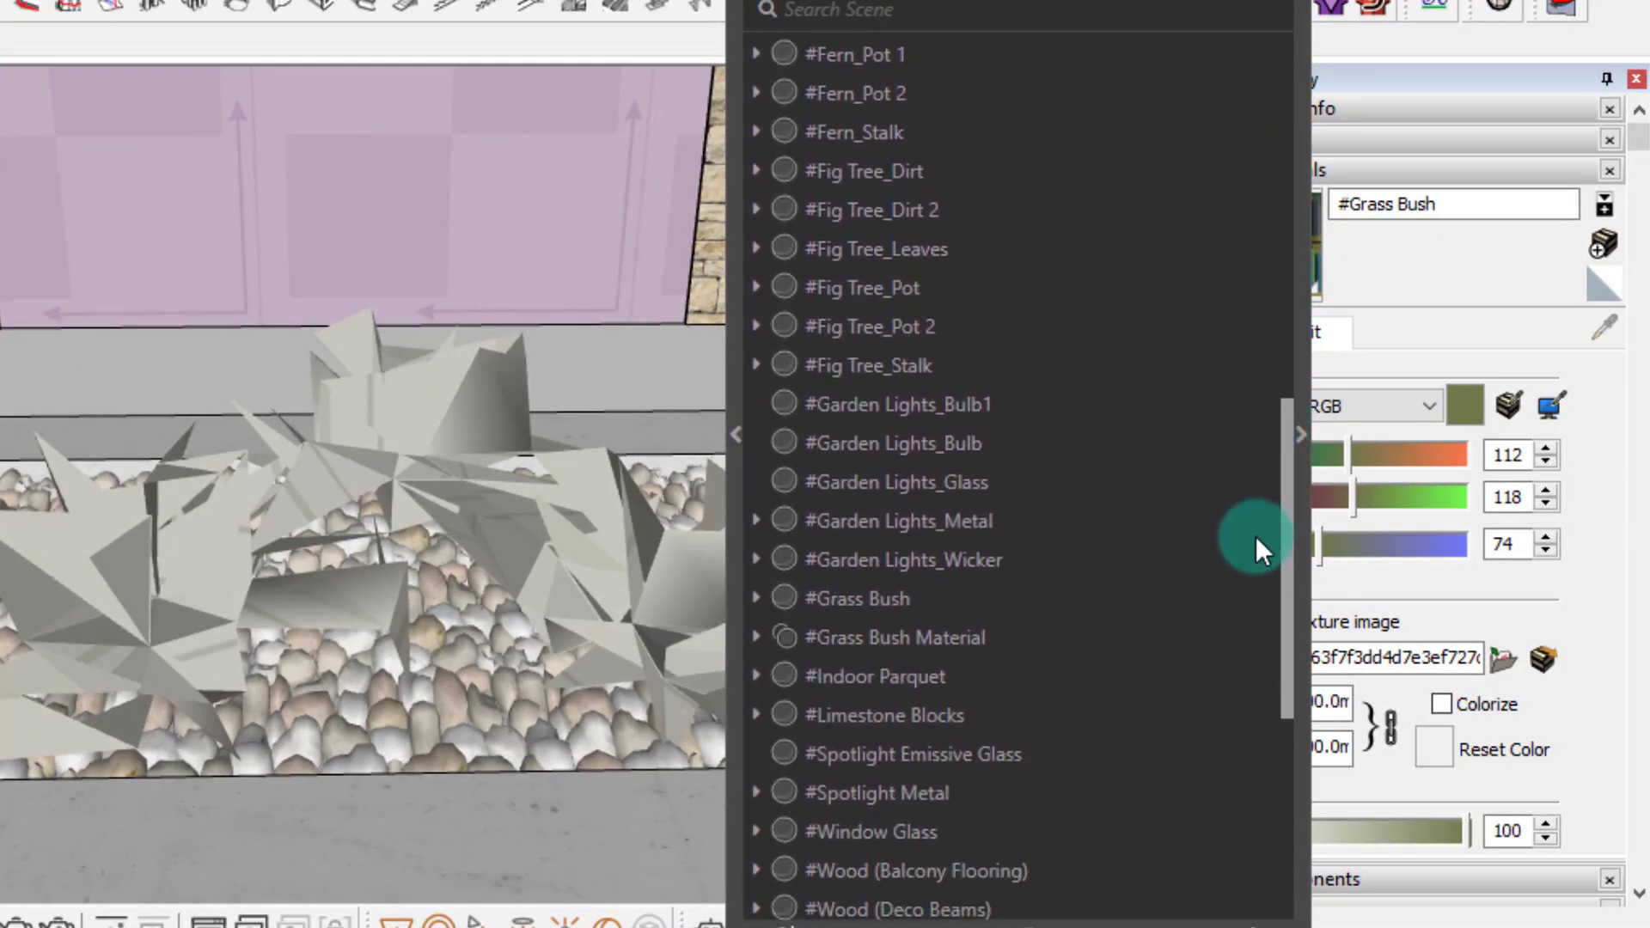
click(870, 638)
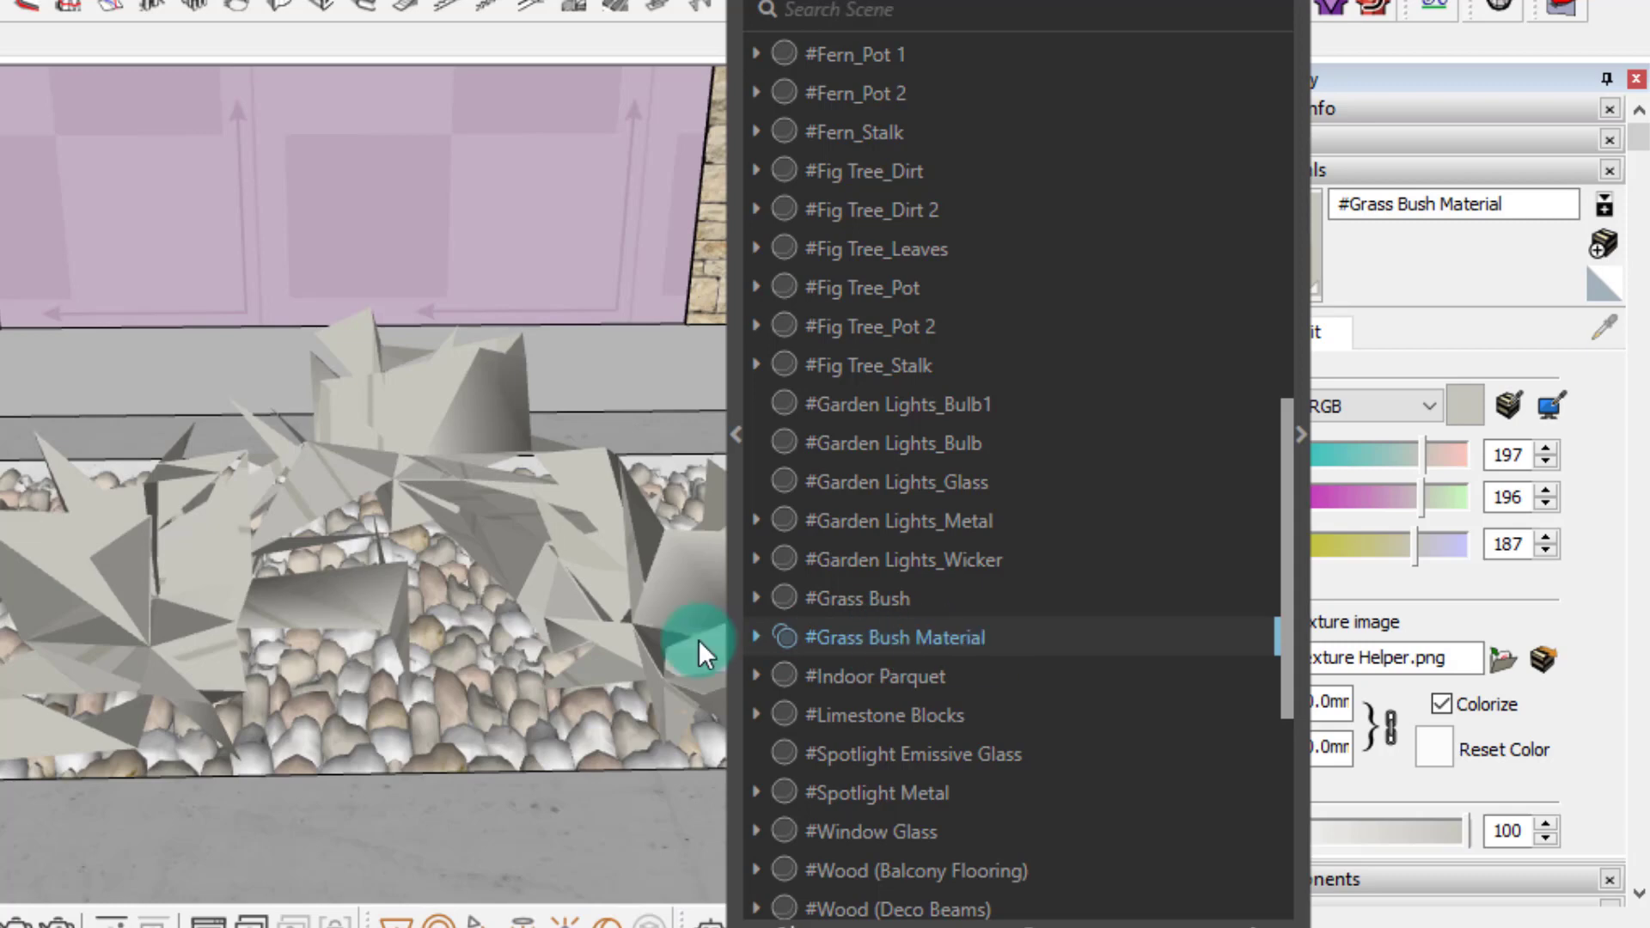
click(755, 639)
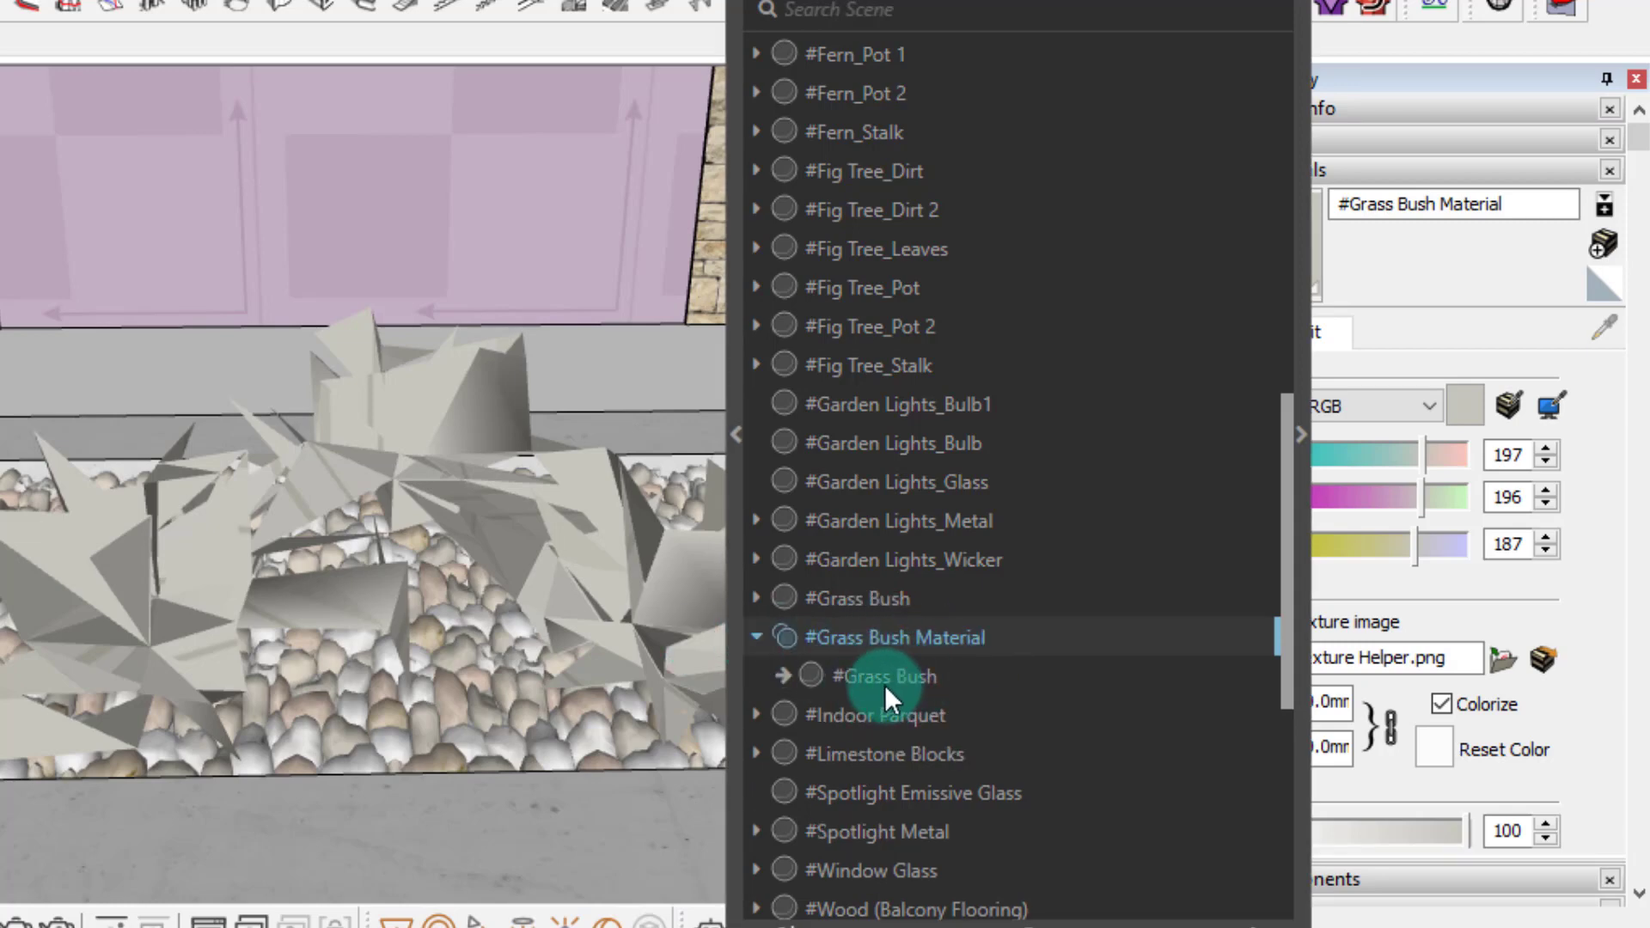
Open the parameters of the #Grass Bush material and examine its Reflection and Diffuse sections.
click(864, 600)
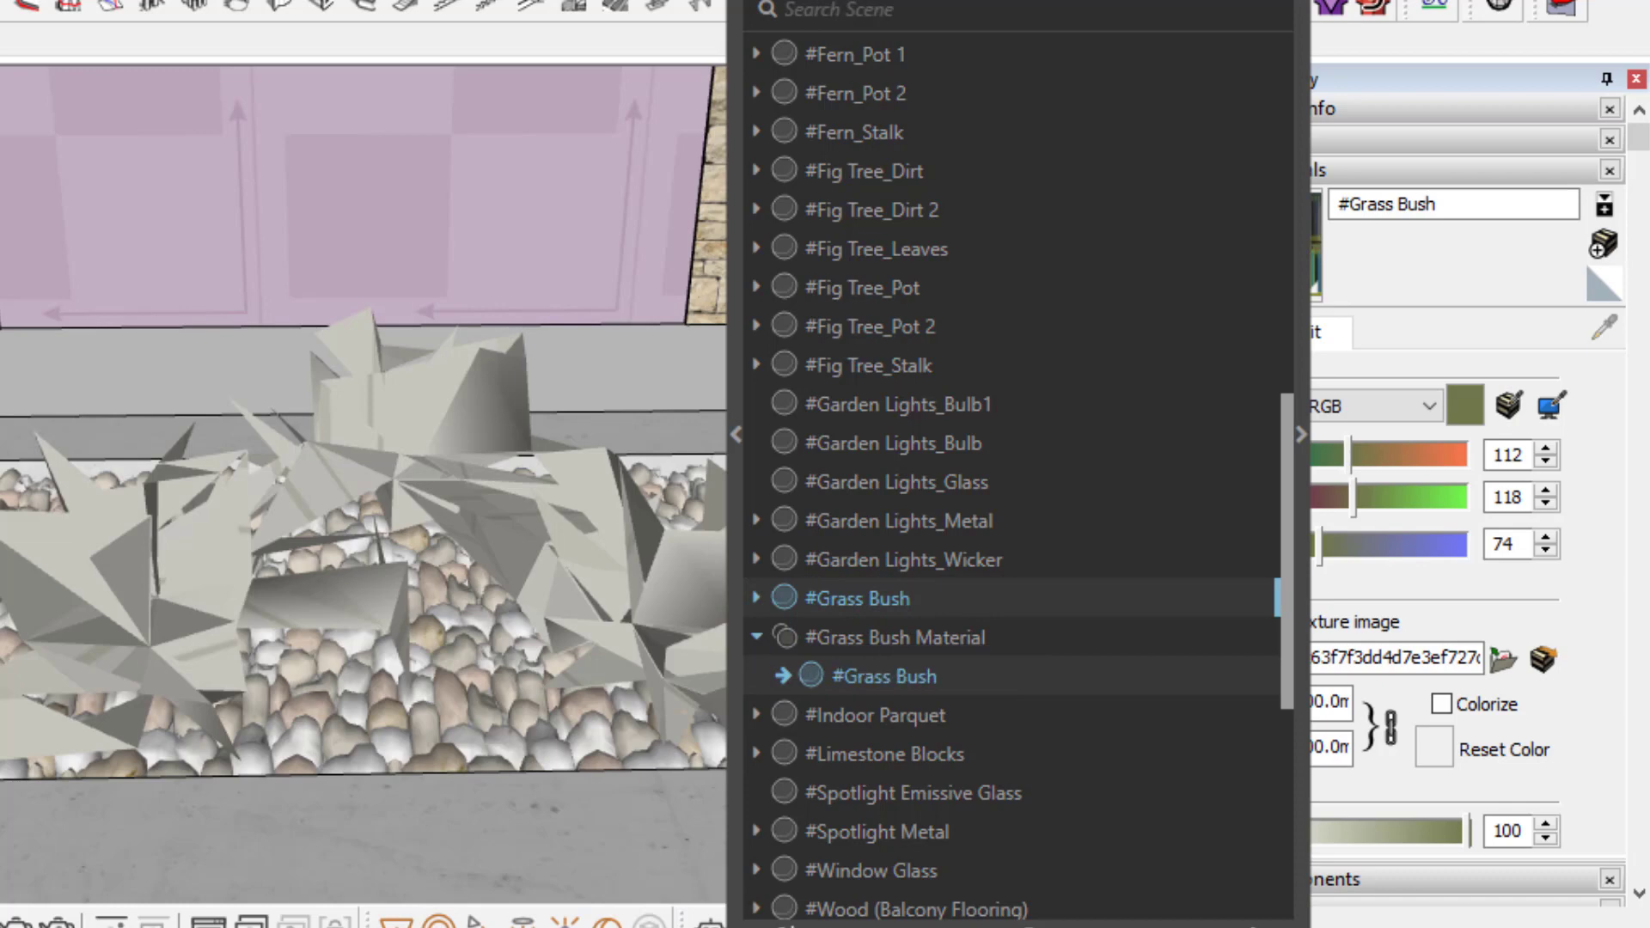
drag(937, 0, 611, 0)
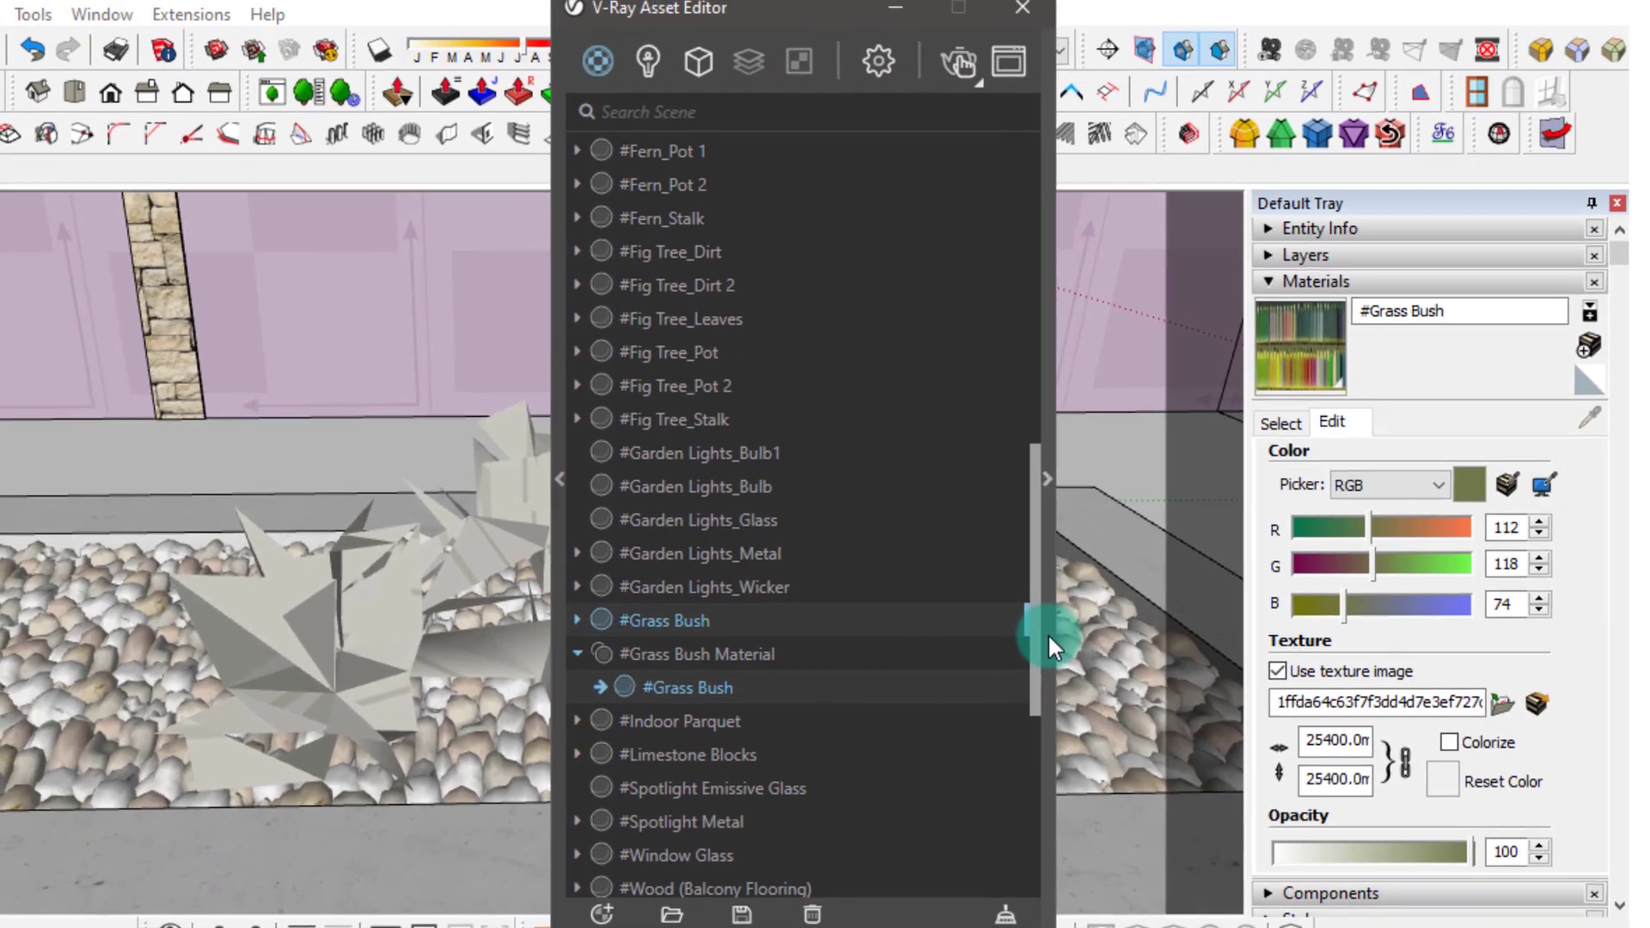
click(978, 588)
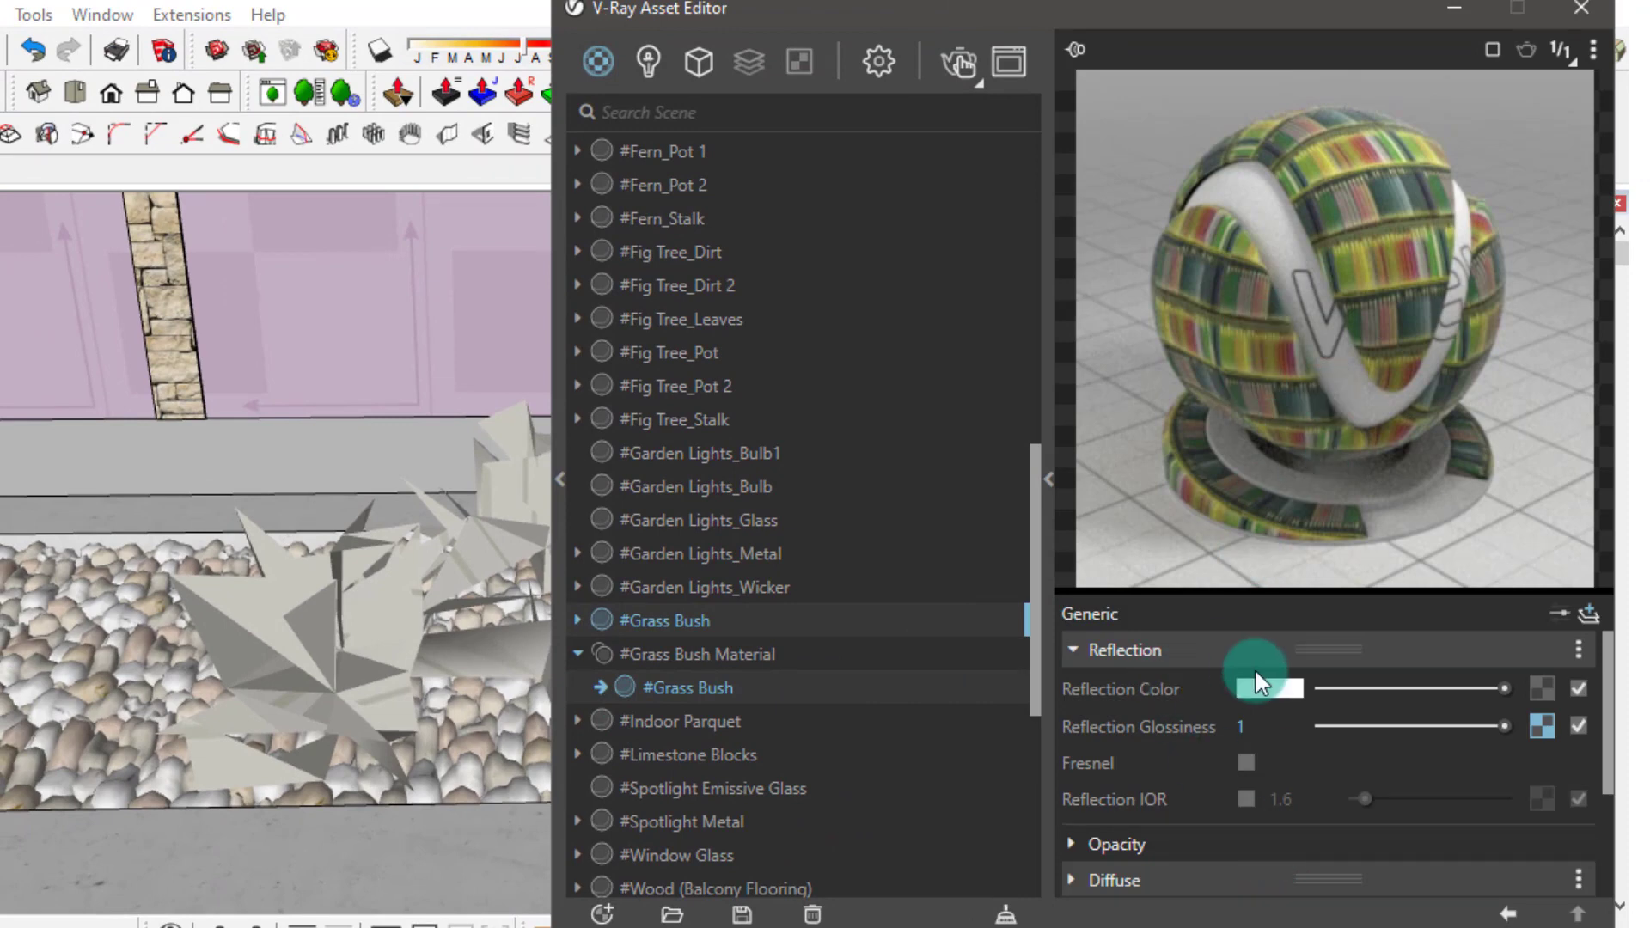
click(1177, 655)
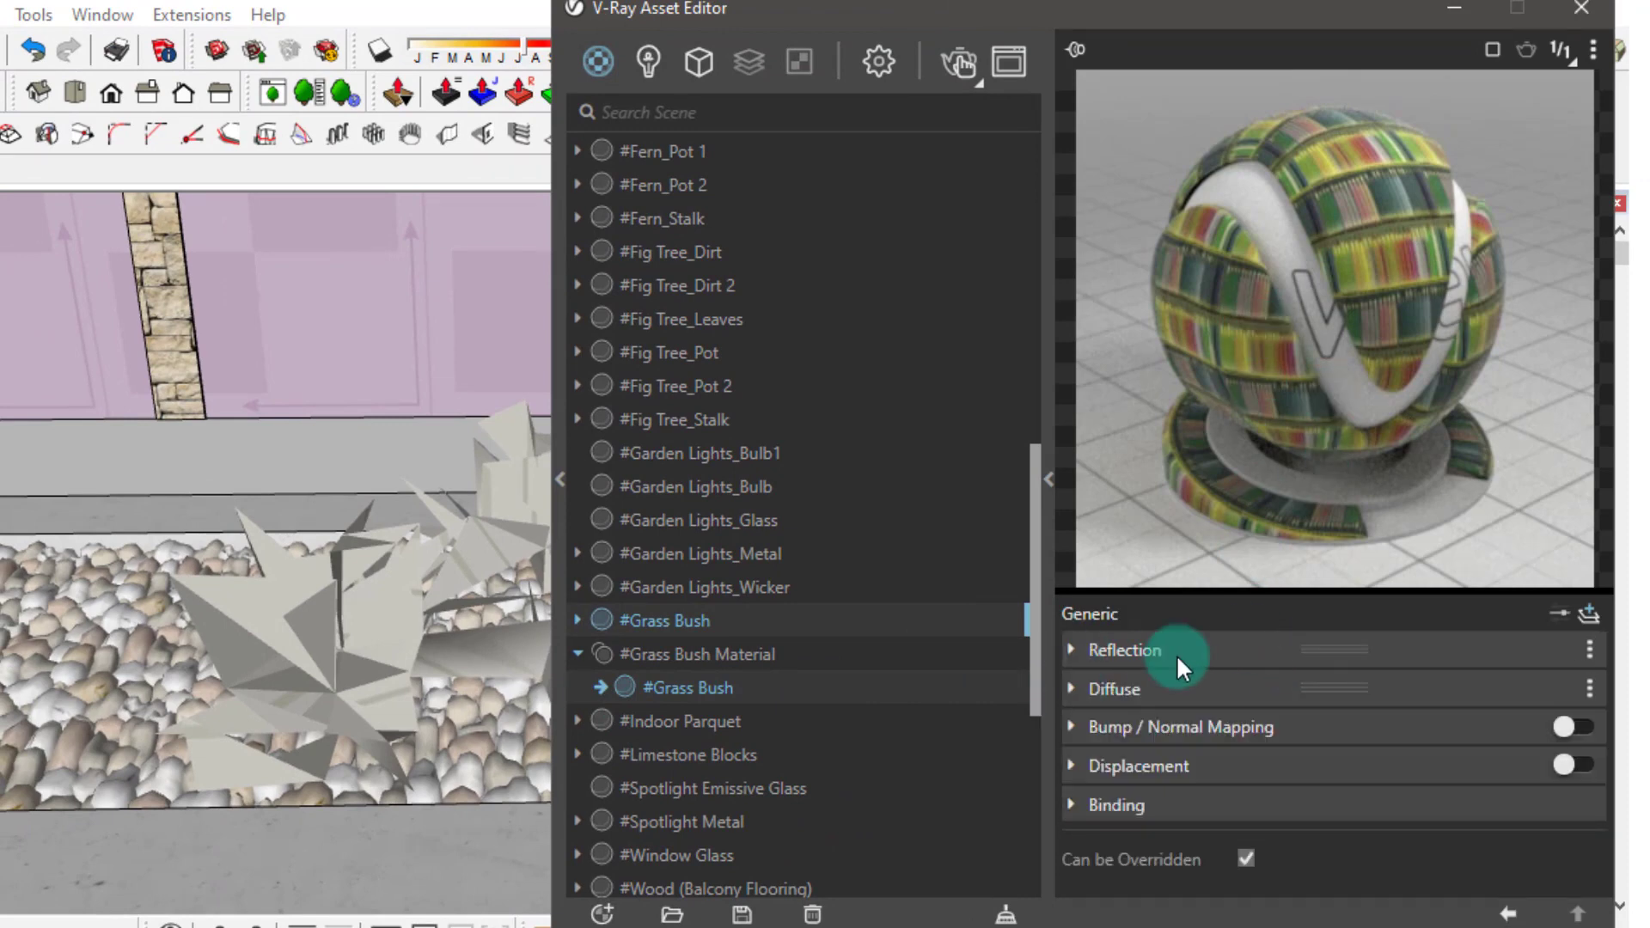
click(1117, 650)
click(1110, 647)
click(1118, 690)
click(1117, 689)
Open the Multi Material settings of #Grass Bush Material and check its nested sub-material, leaving it collapsed.
click(575, 654)
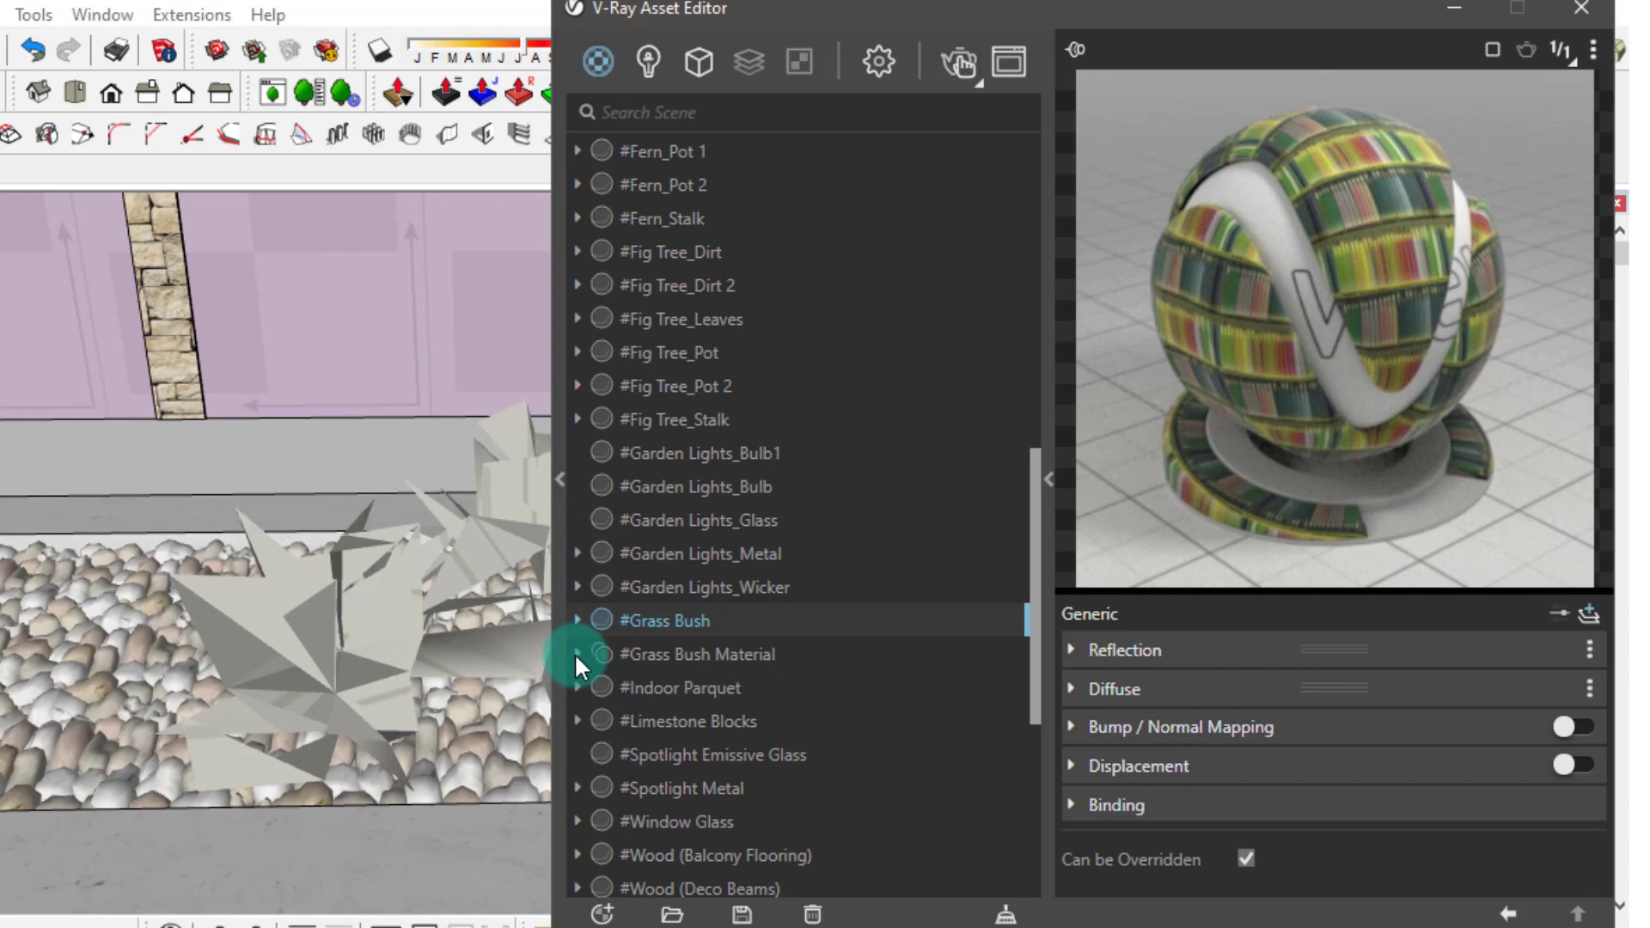
click(710, 655)
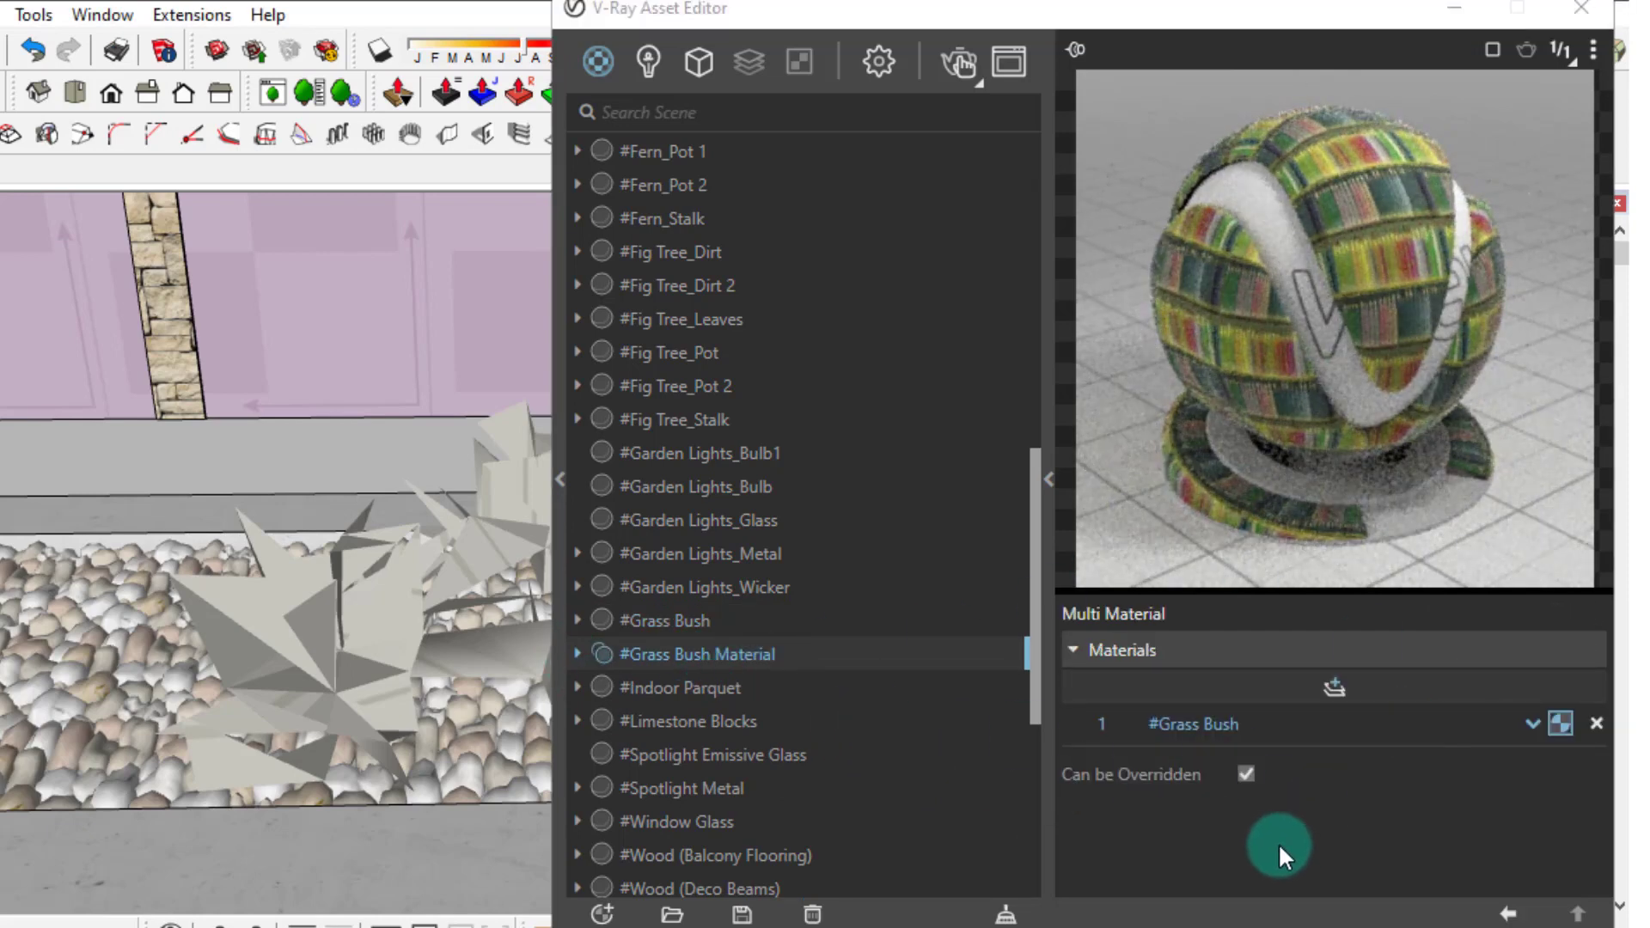
click(577, 655)
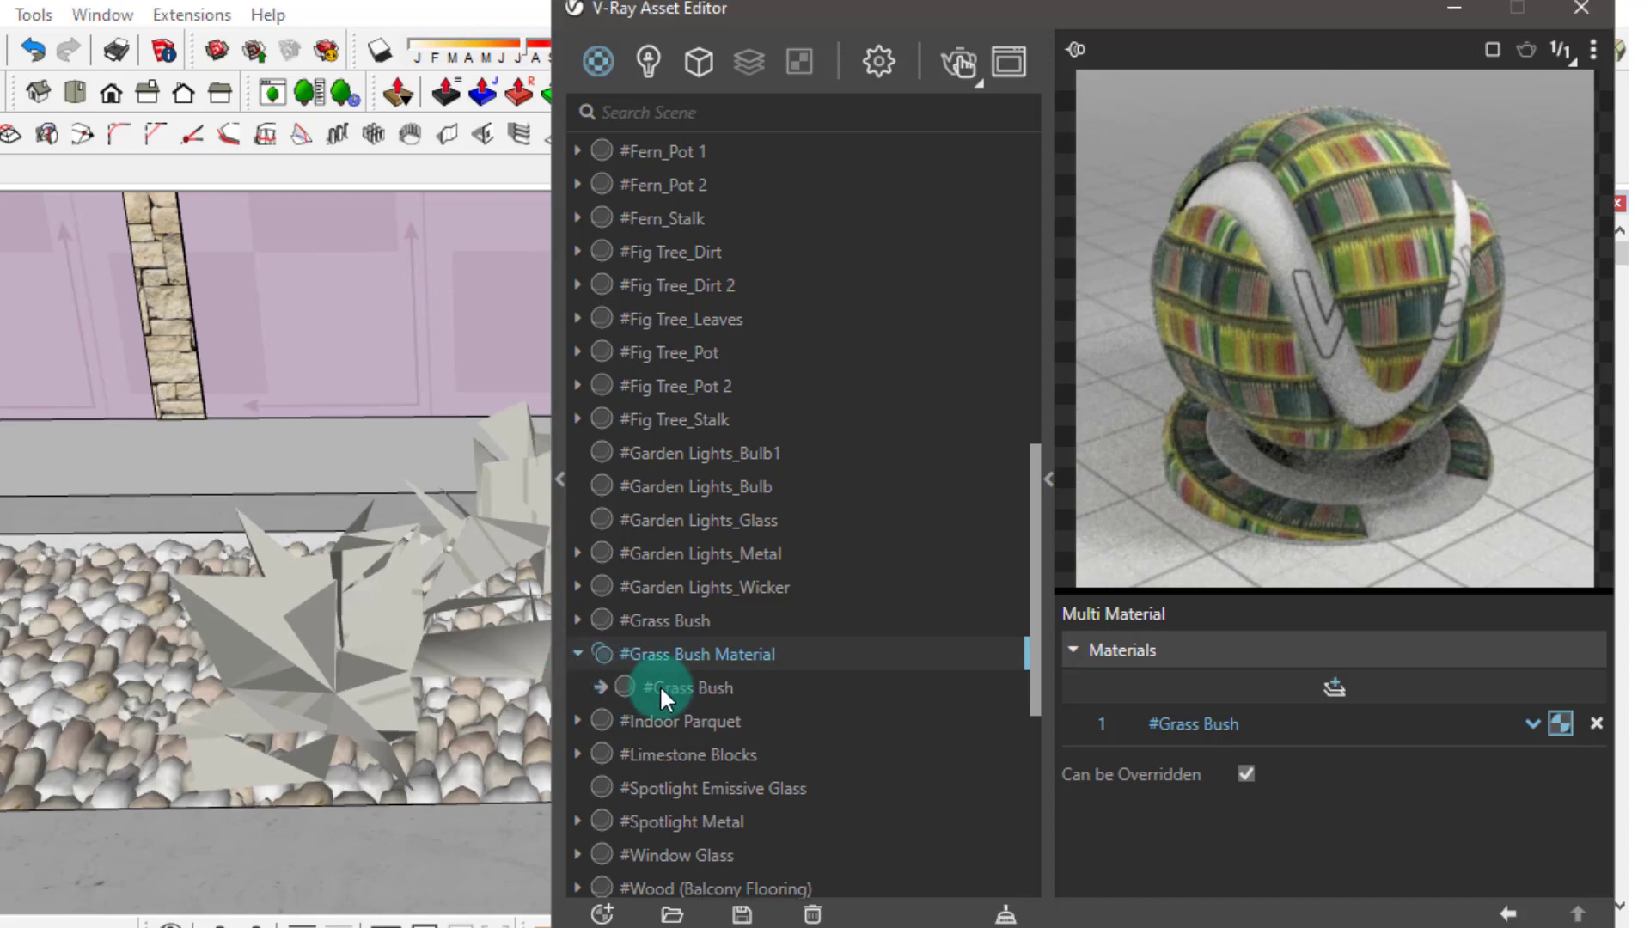
click(577, 655)
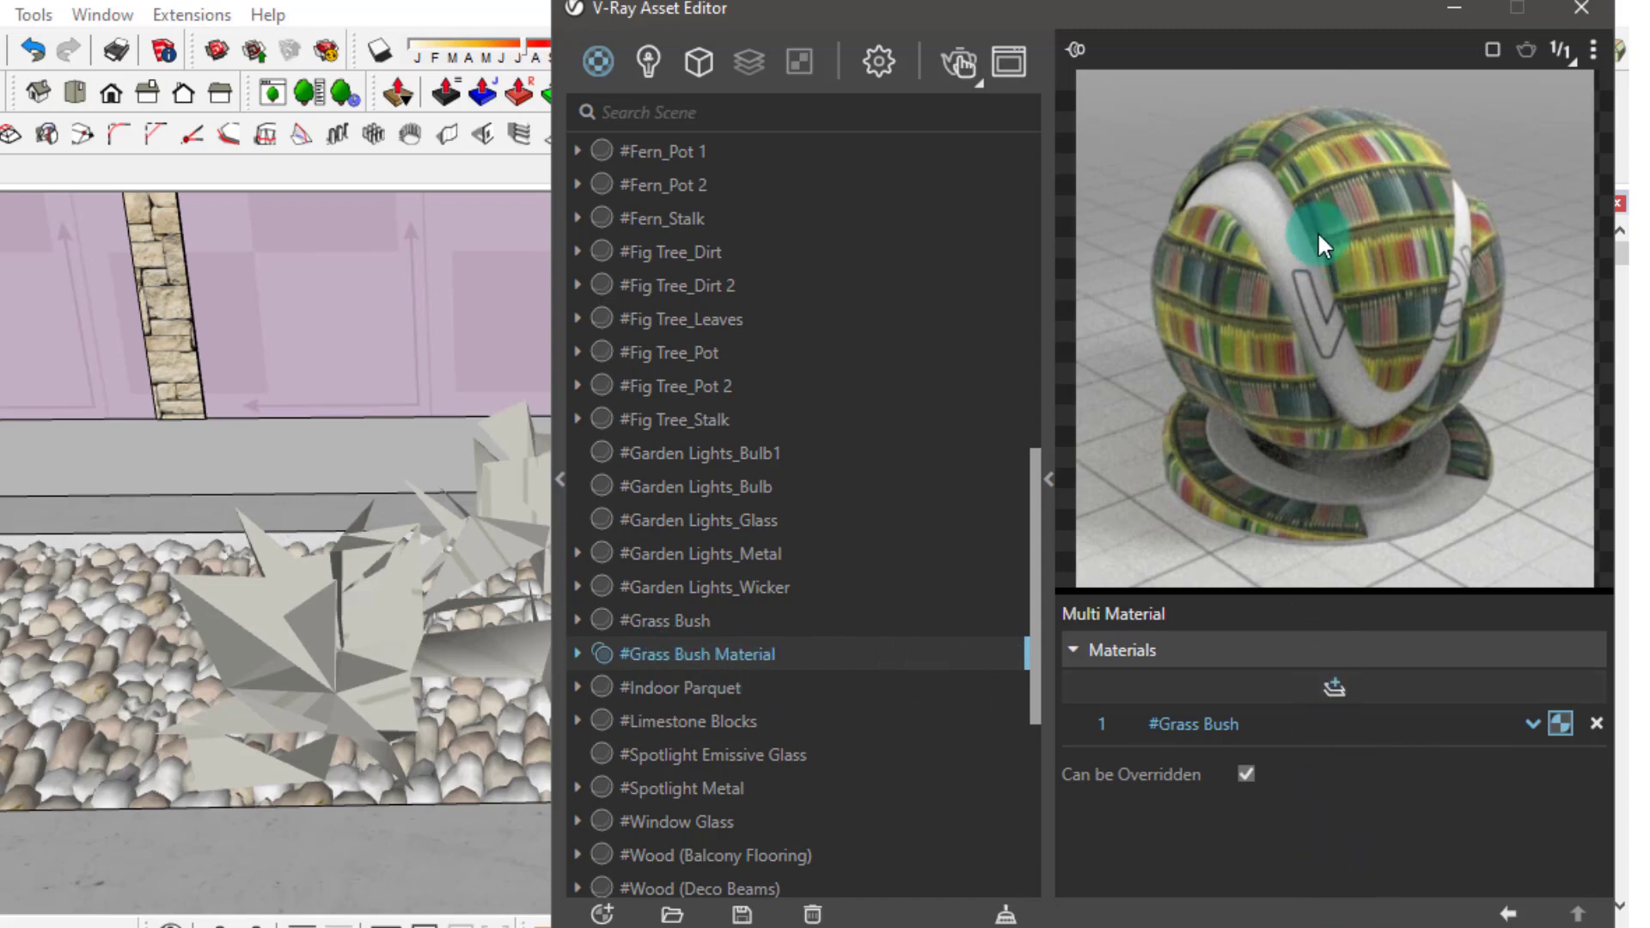
Browse the materials available for slot 1 of #Grass Bush Material and keep #Grass Bush assigned.
drag(1367, 7, 1128, 13)
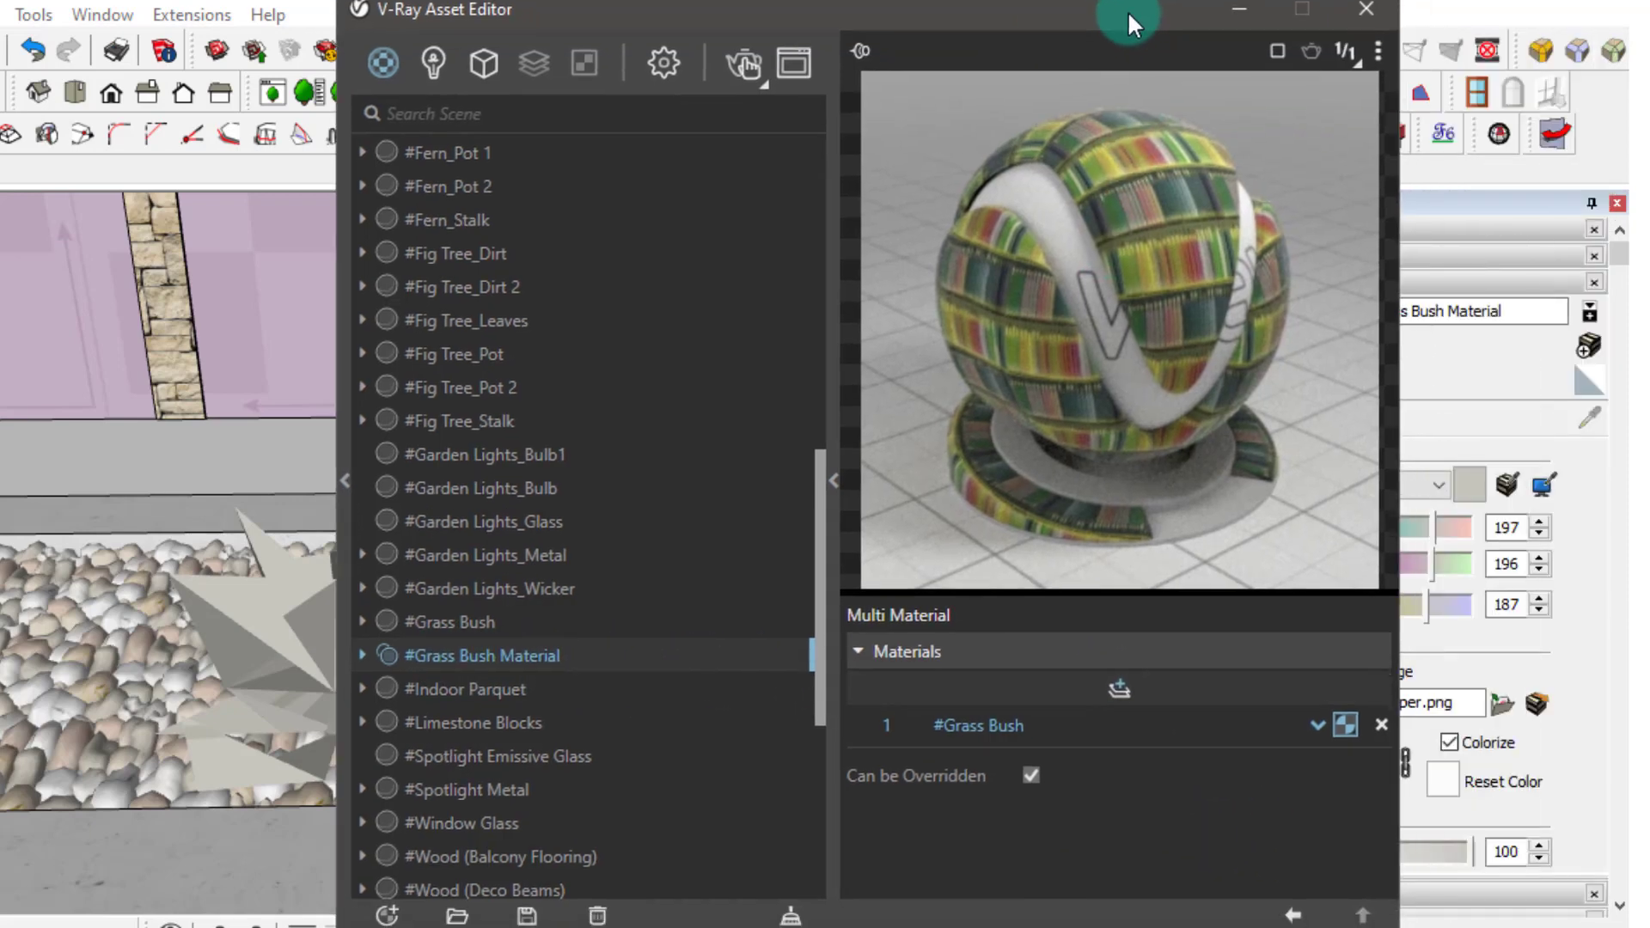
click(1319, 726)
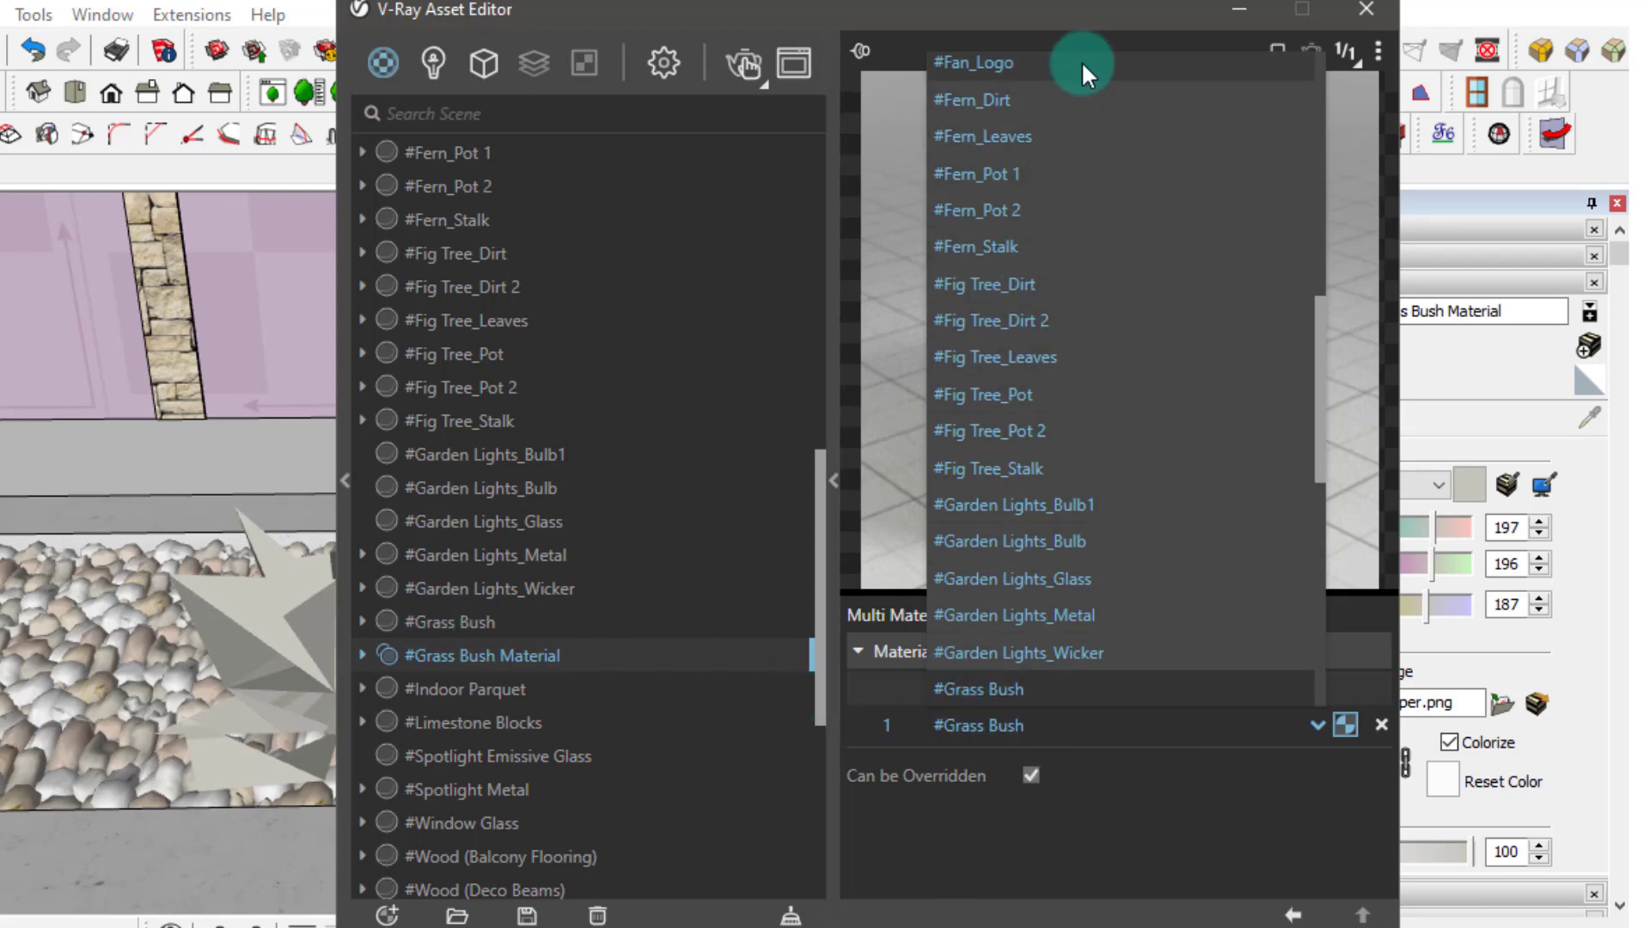
scroll(1107, 366, down, 5)
scroll(1106, 366, up, 10)
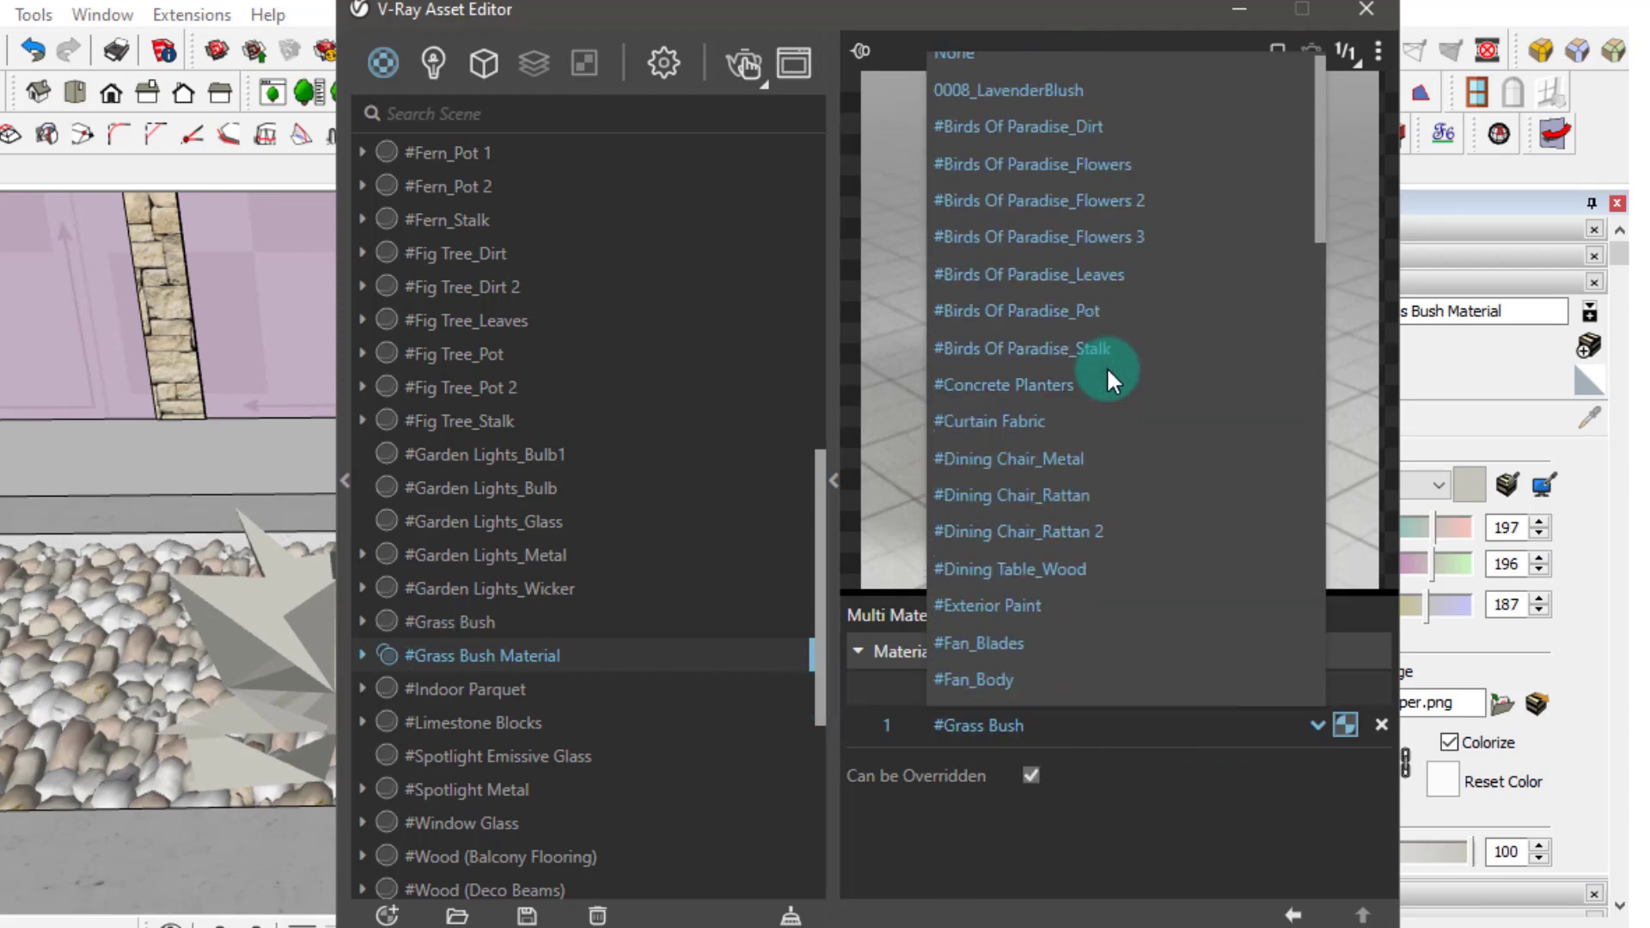
scroll(1106, 366, down, 10)
scroll(1102, 370, up, 10)
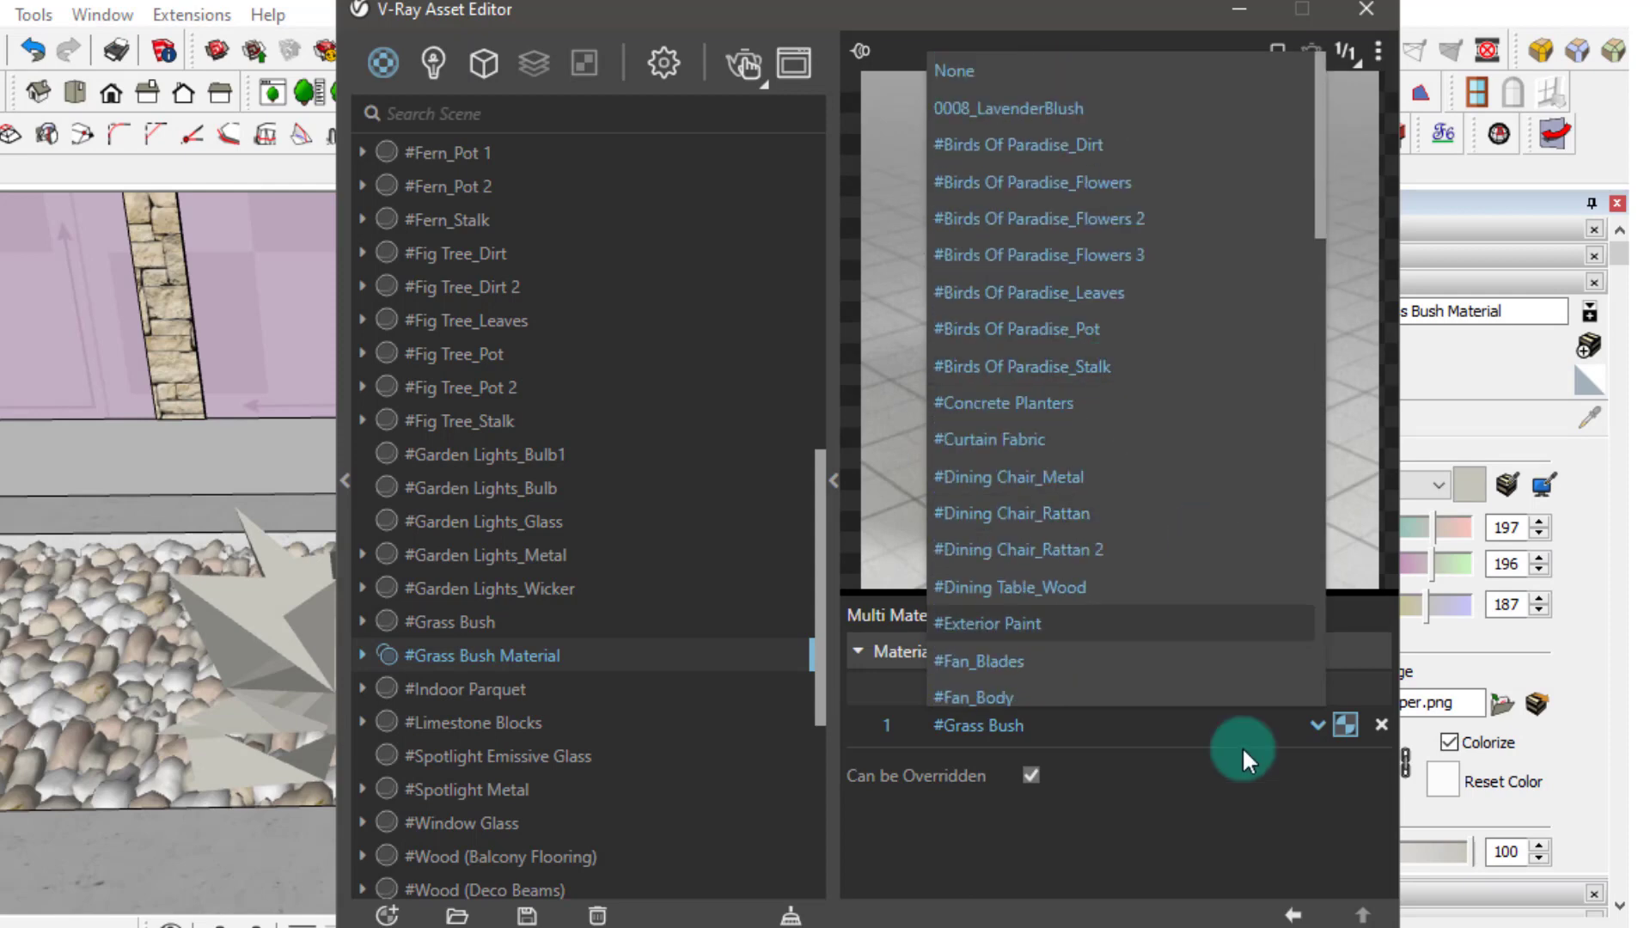
click(1109, 846)
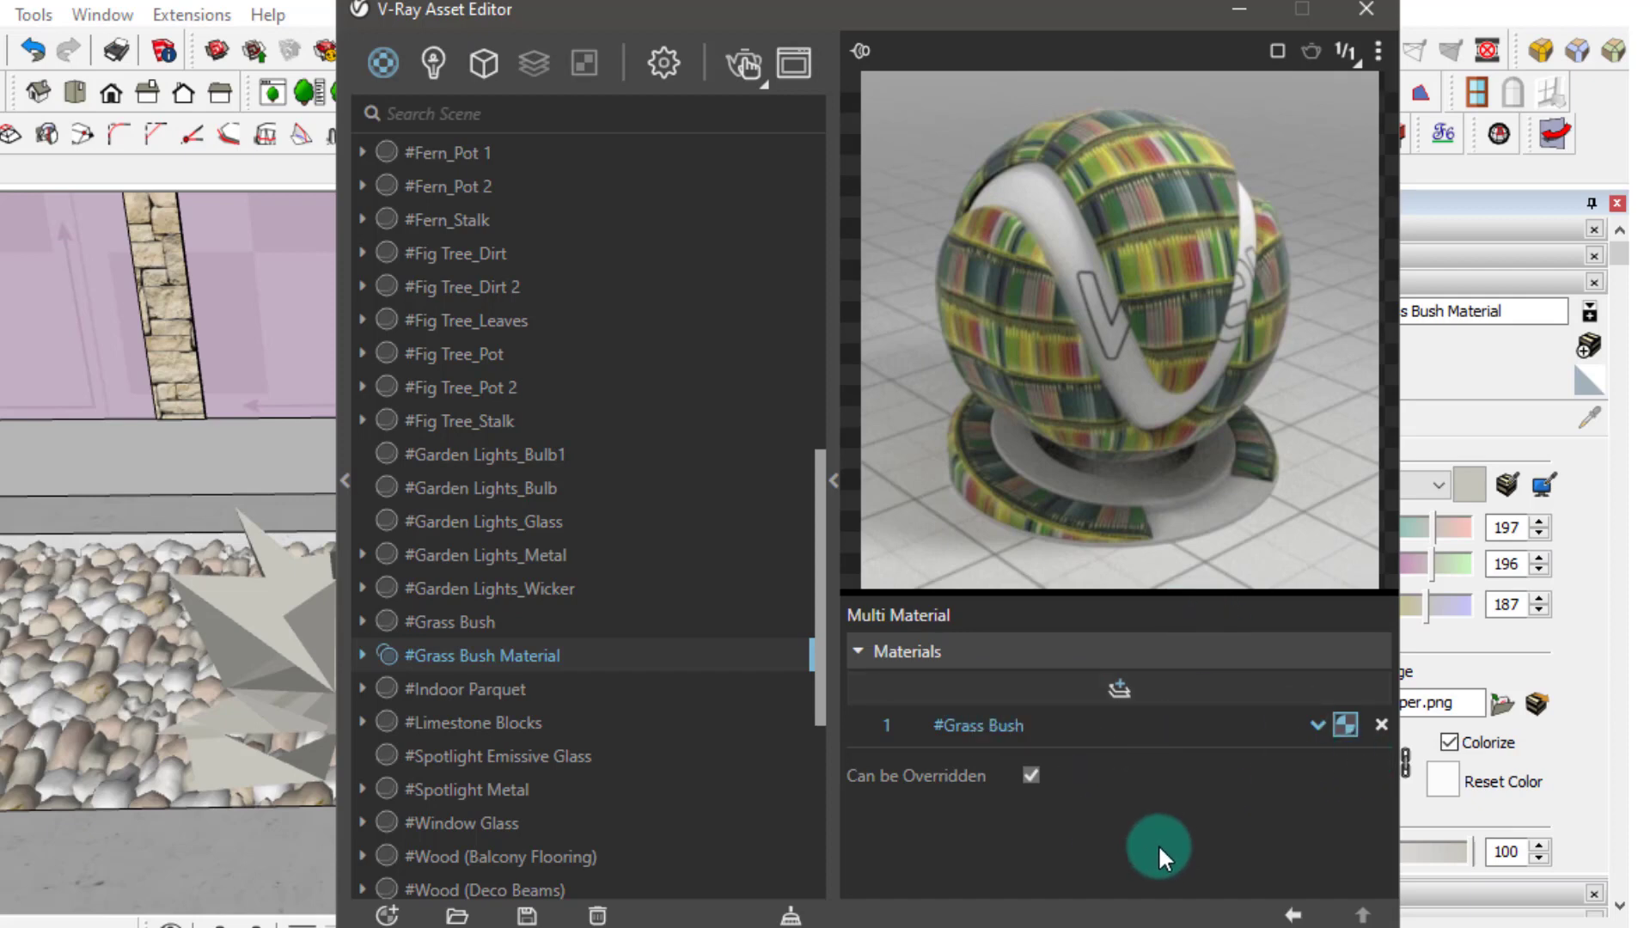
Collapse the material parameters, close the Asset Editor and save the model.
click(833, 535)
drag(522, 18, 940, 0)
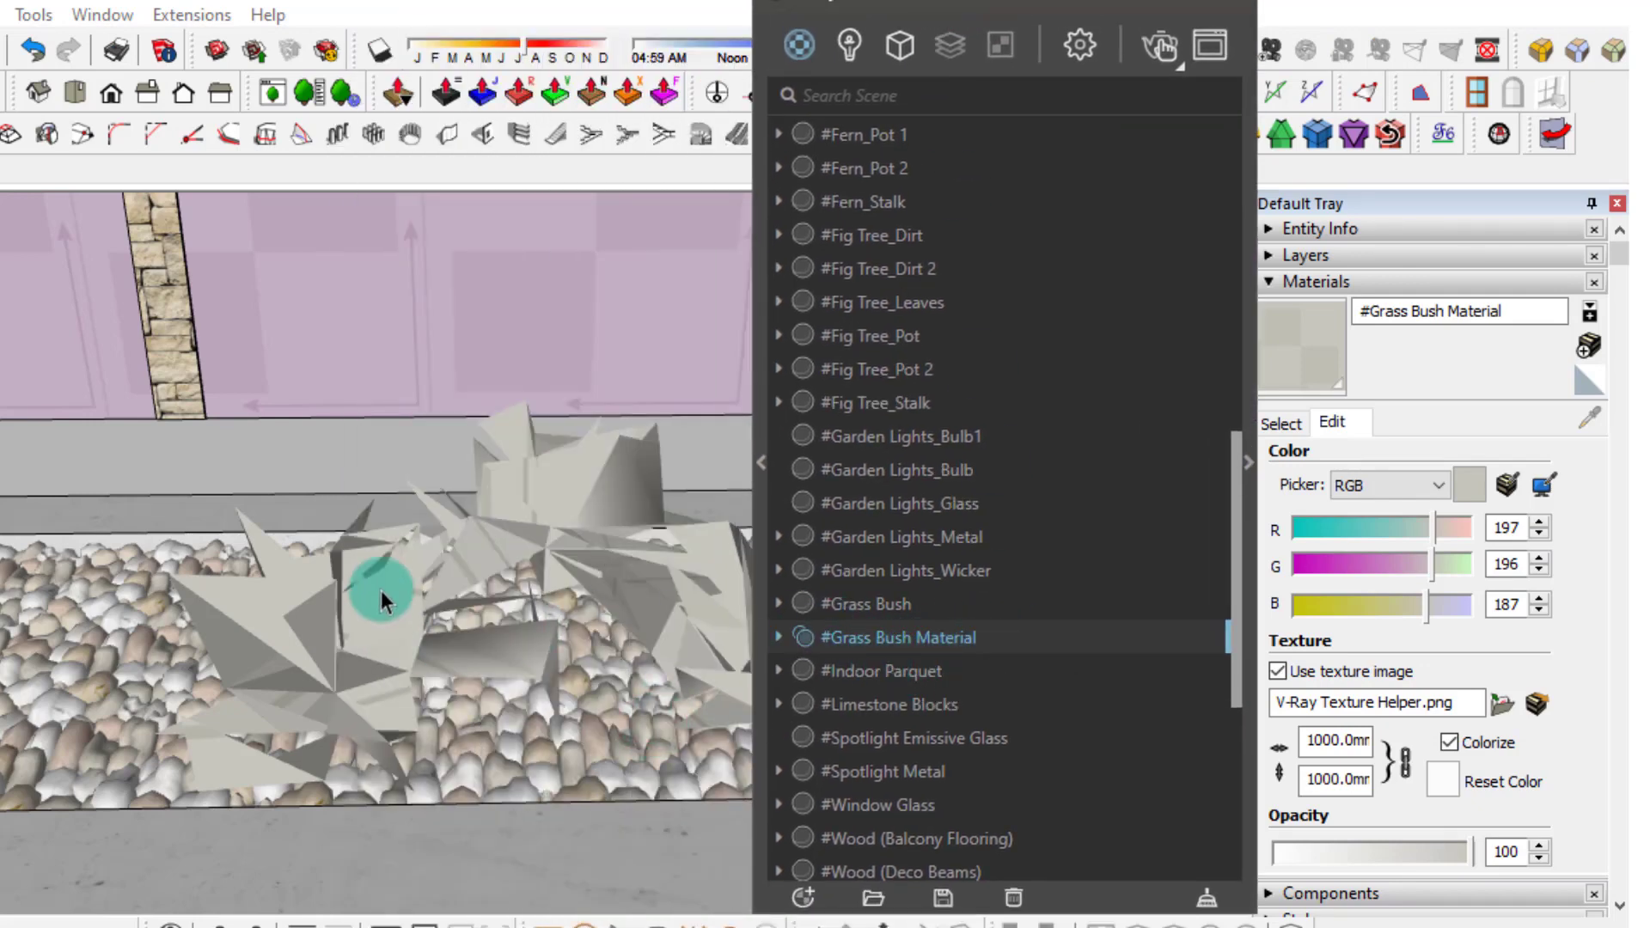
click(920, 605)
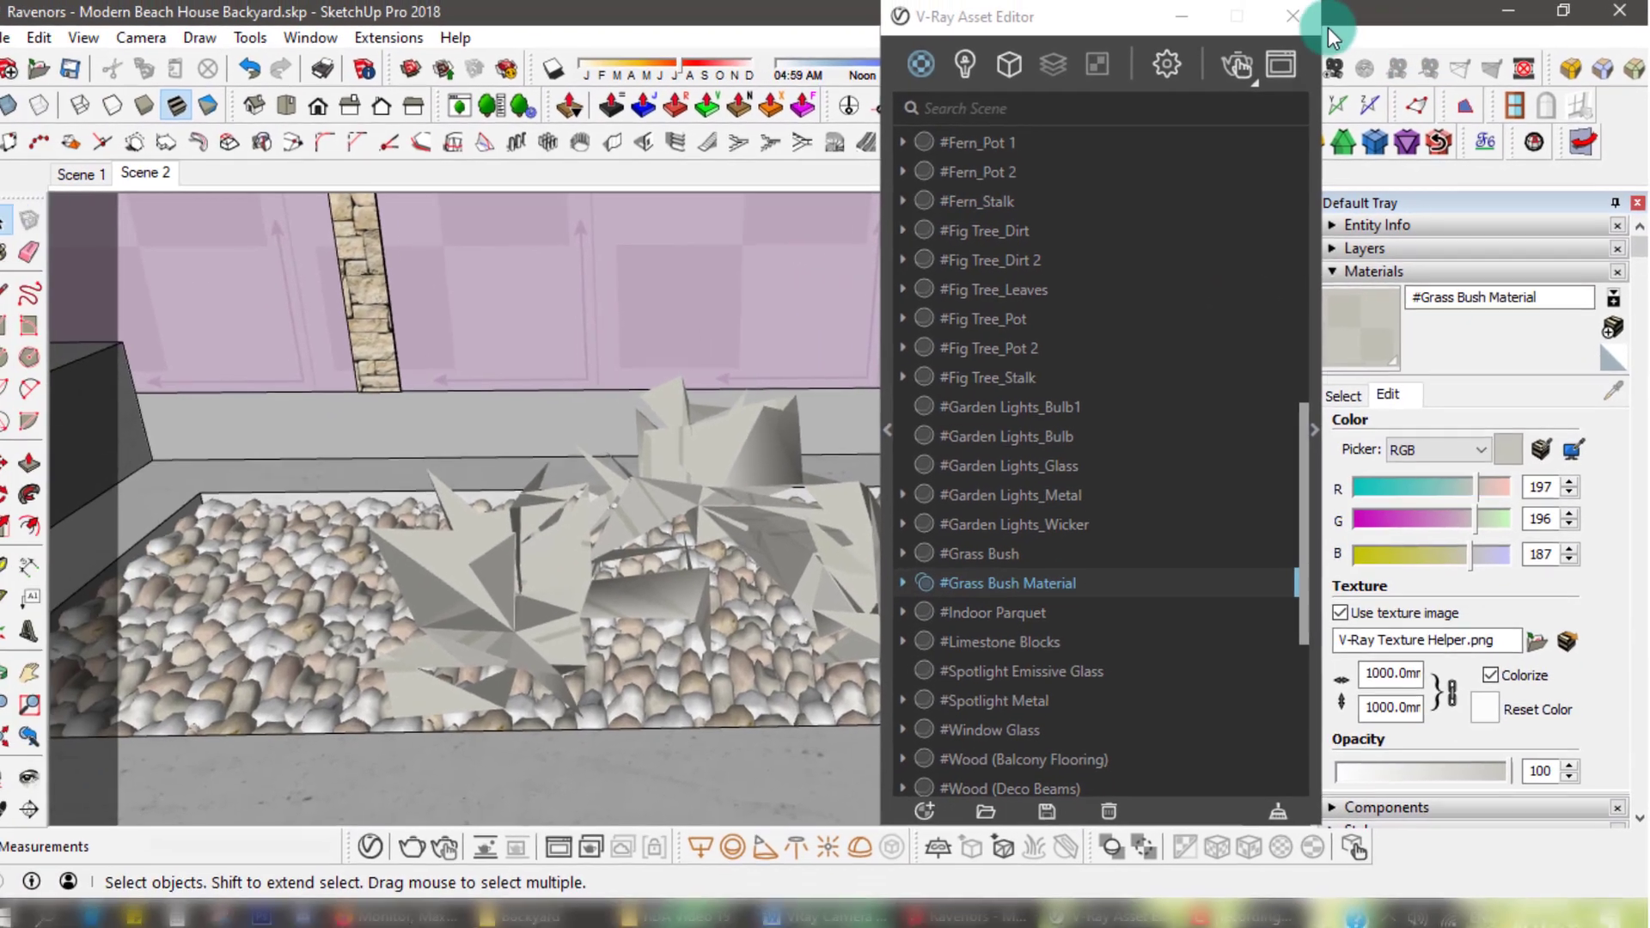
click(1293, 16)
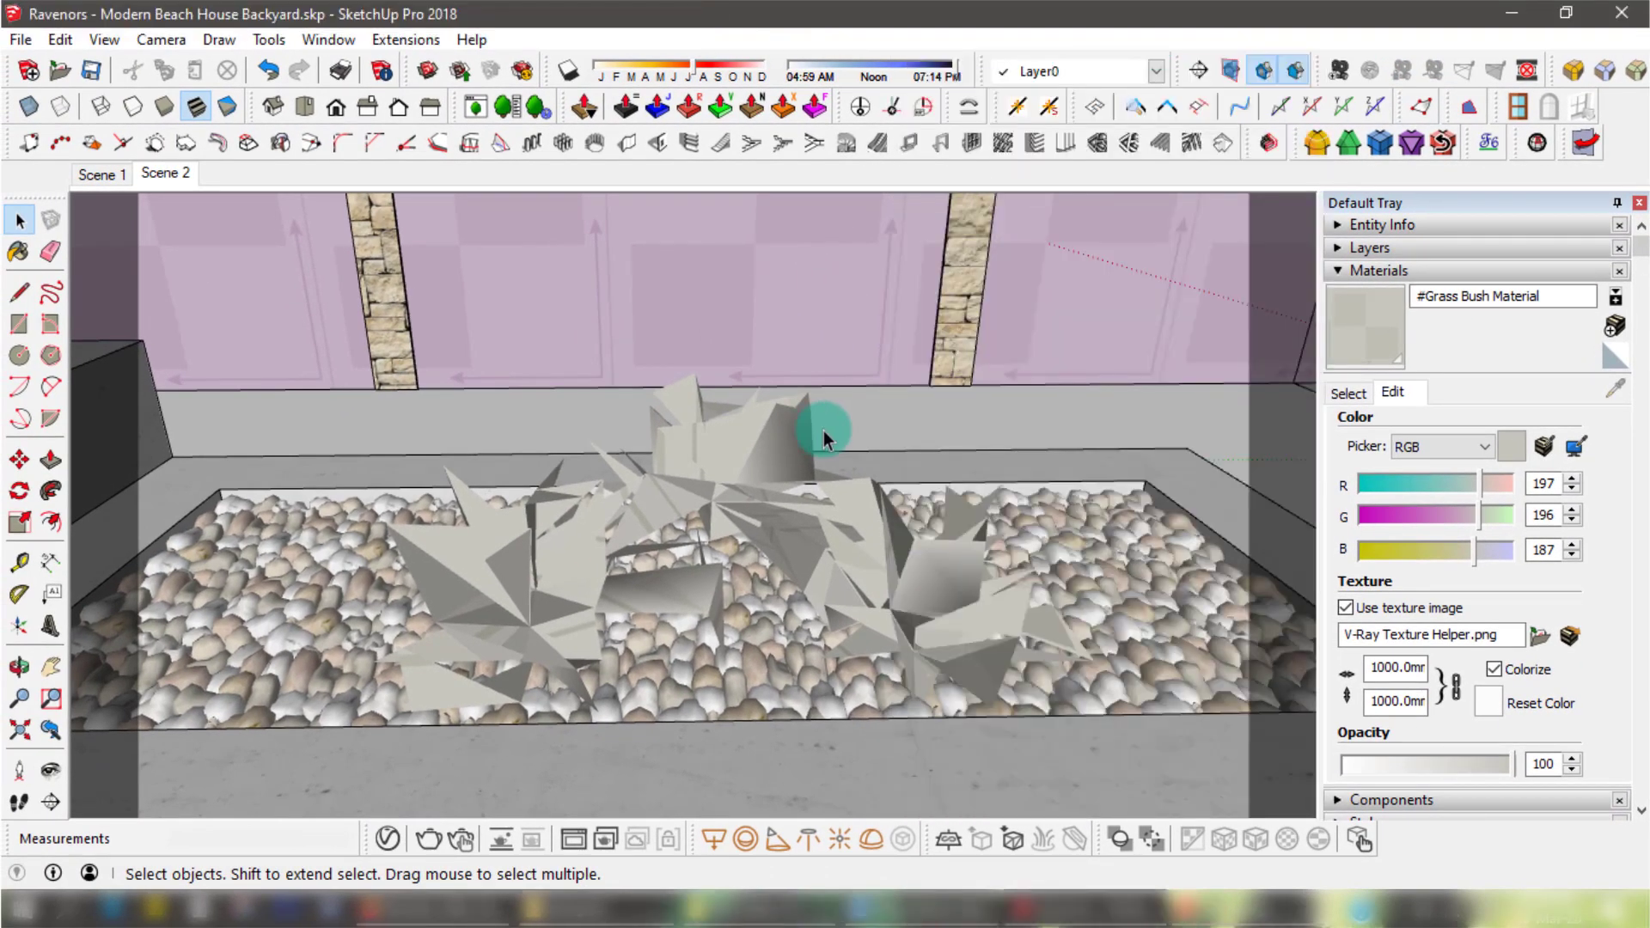
click(93, 71)
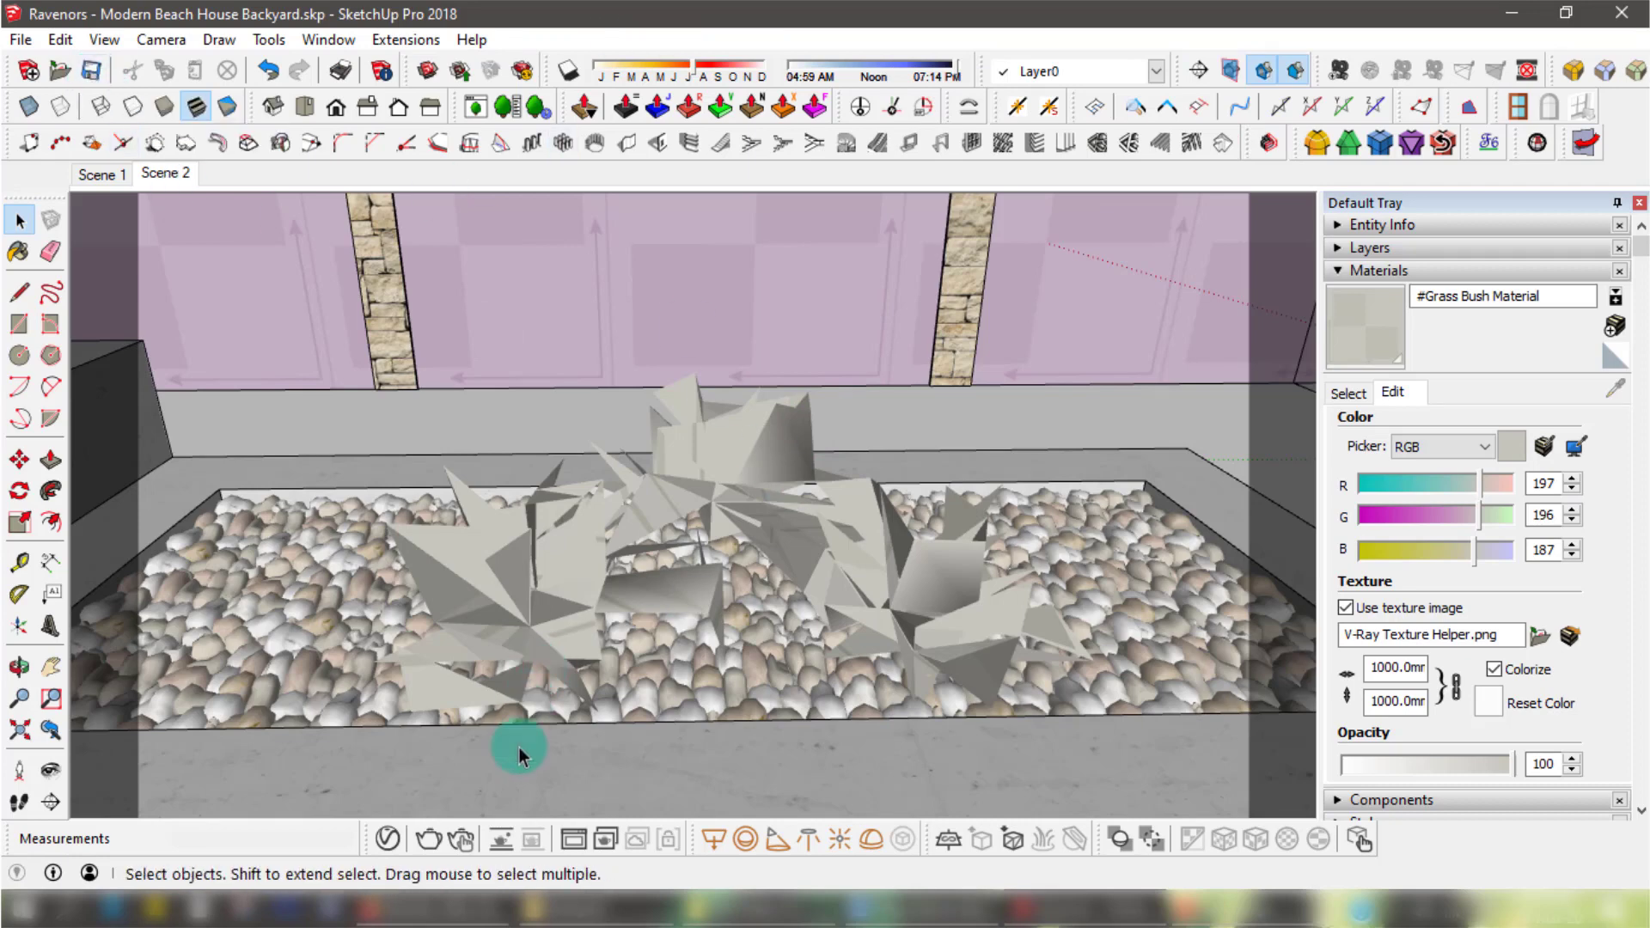
Start an interactive V-Ray render and limit it to a region enclosing the three grass bushes.
click(463, 844)
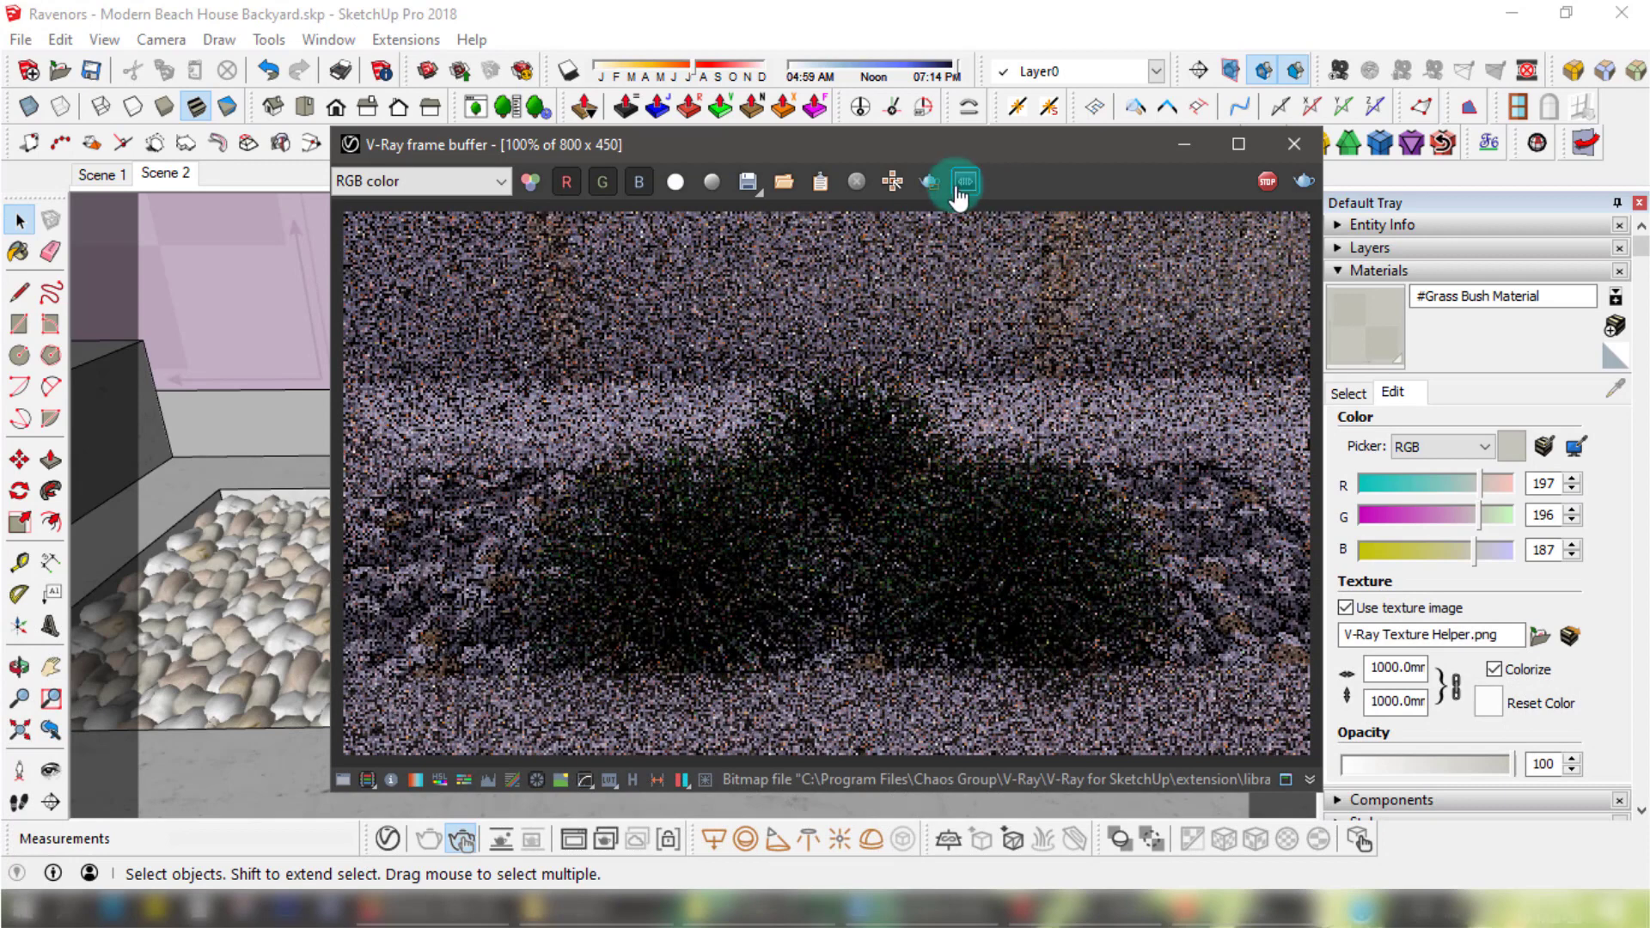
click(929, 181)
drag(409, 315, 1302, 727)
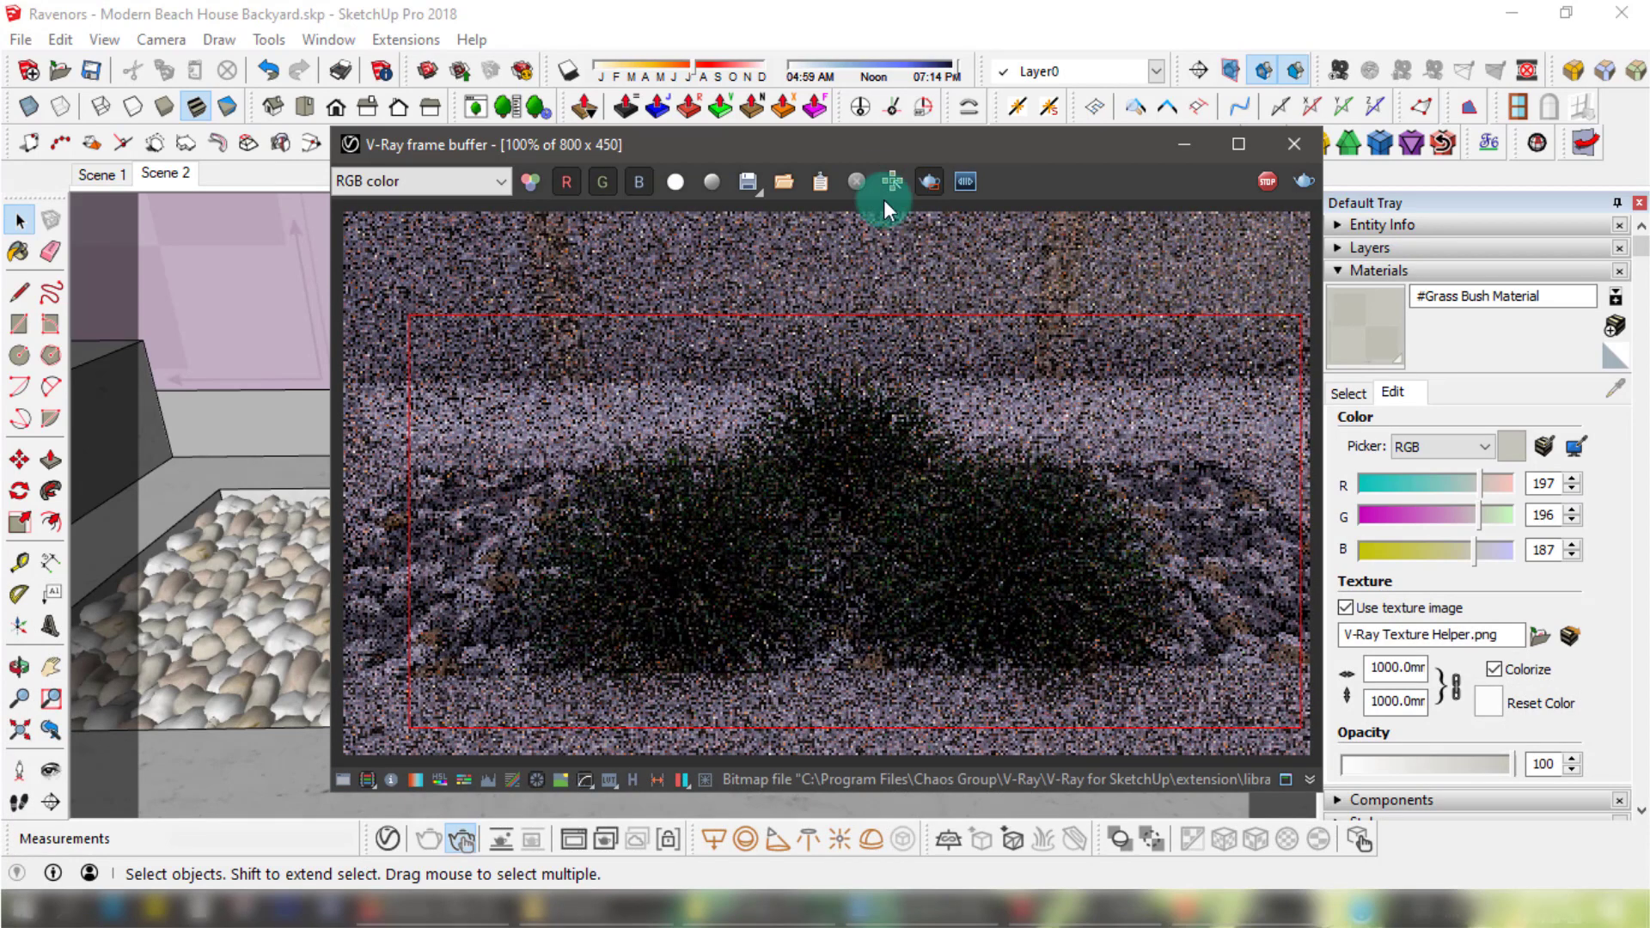
Move the frame buffer aside to uncover part of the model and examine the rendered grass bushes.
mouse_move(830, 147)
mouse_down()
mouse_move(1055, 97)
mouse_move(1059, 67)
mouse_up()
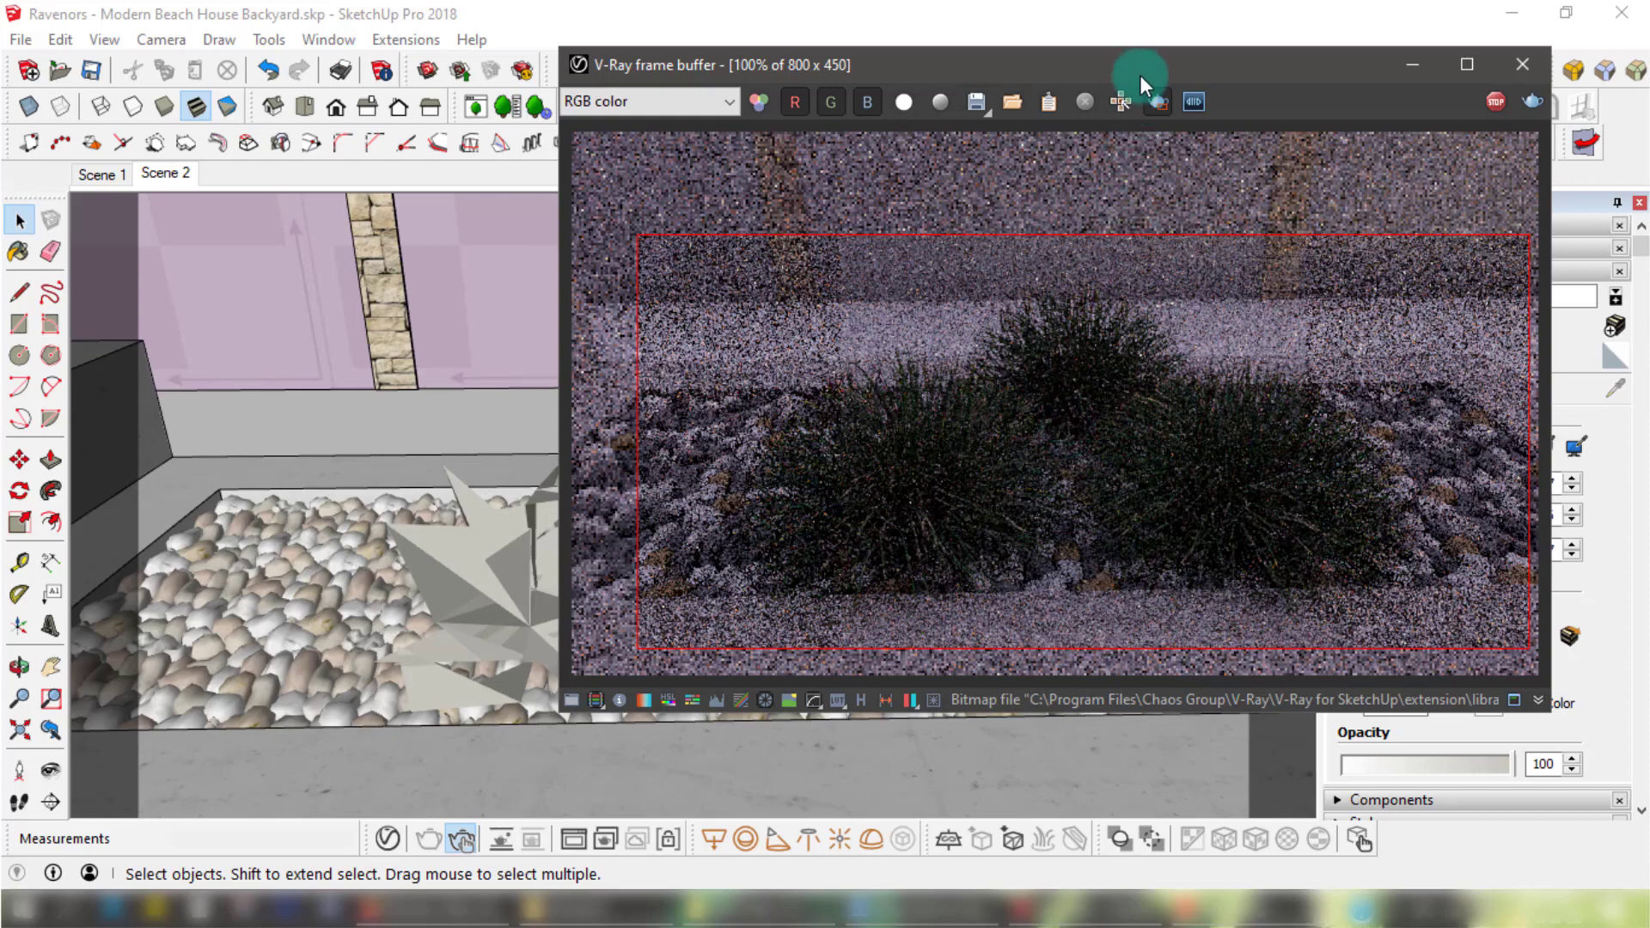
drag(1140, 74, 1116, 111)
drag(1121, 96, 1178, 85)
click(1189, 457)
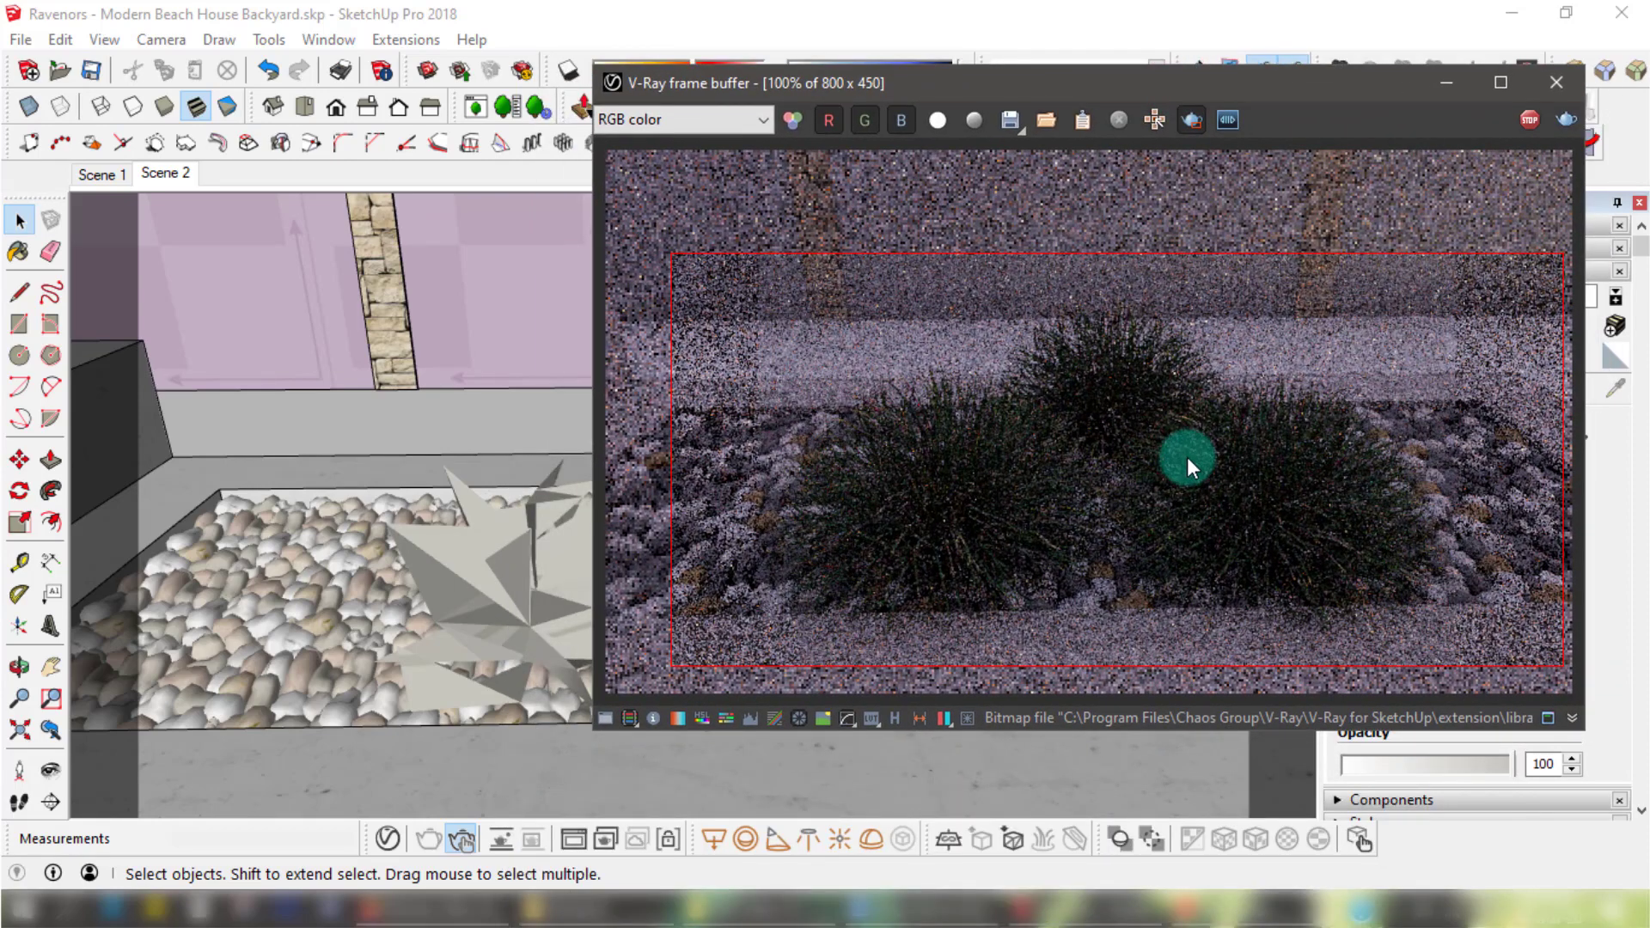